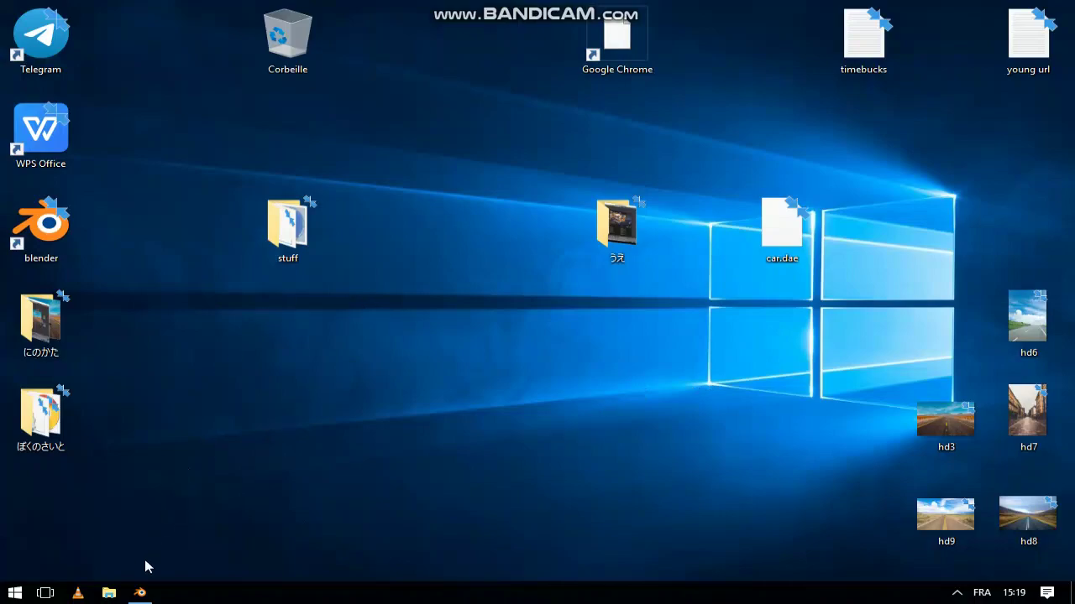
# Restore the Blender window showing the FOR TUTO1.blend character scene from the taskbar
pyautogui.click(139, 592)
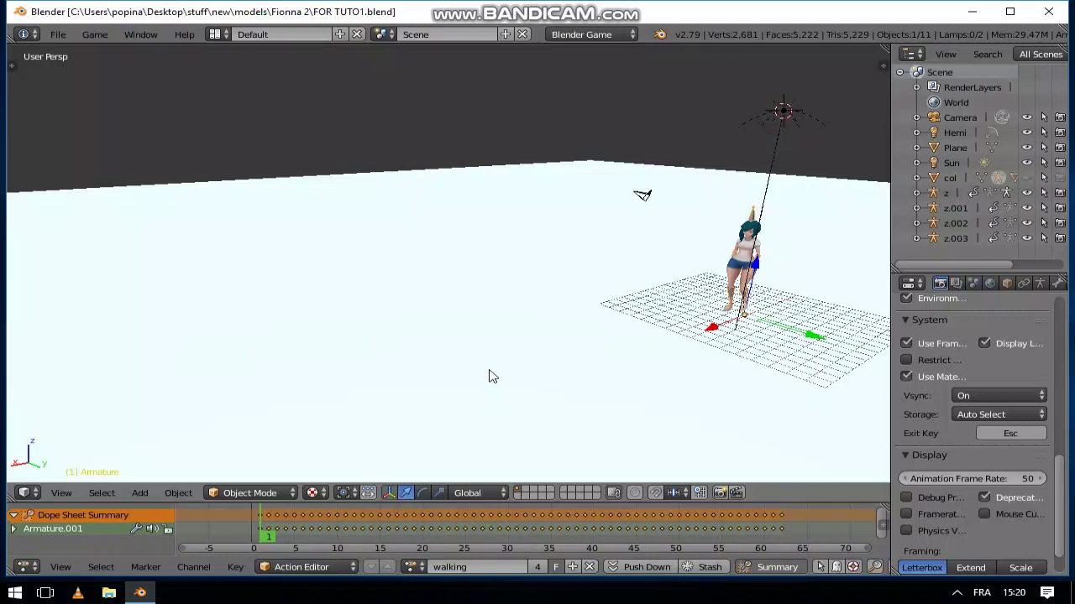
# Test-run the game, then reselect and frame the character's armature
pyautogui.press('p')
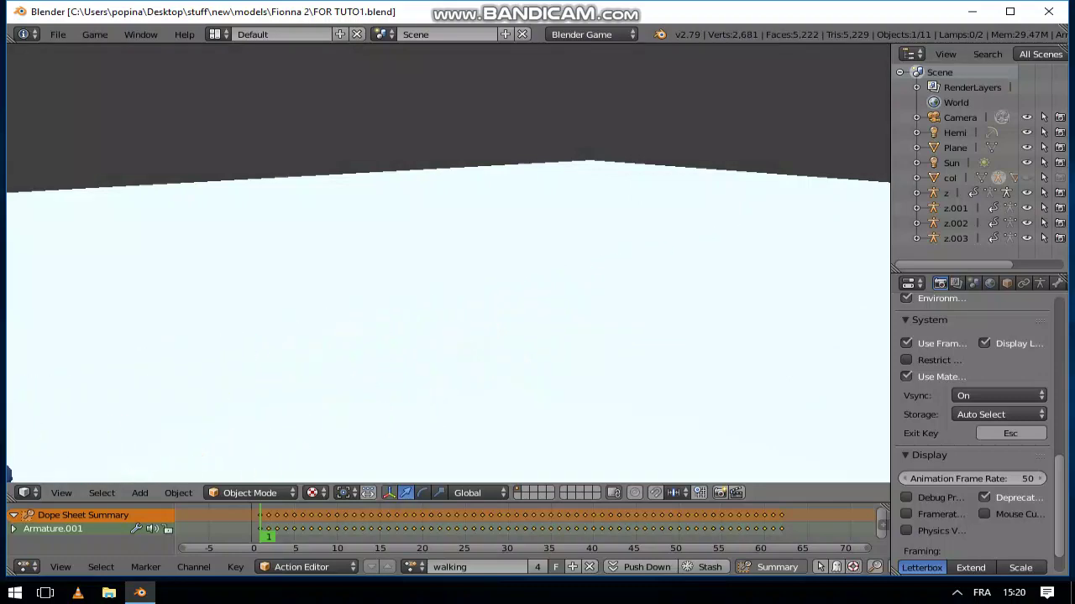
pyautogui.press('Escape')
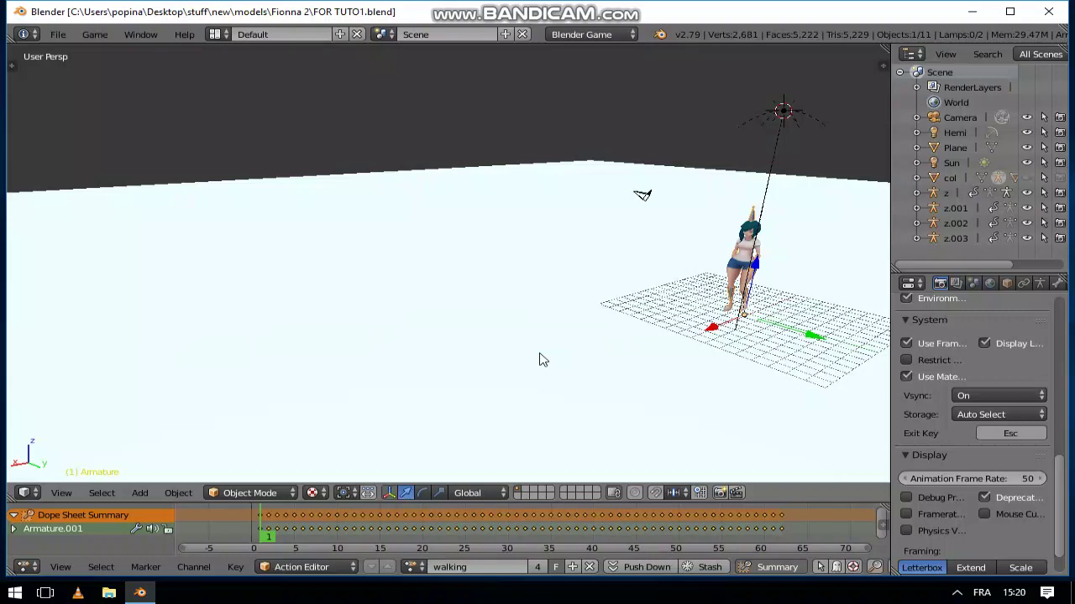
pyautogui.press('Delete')
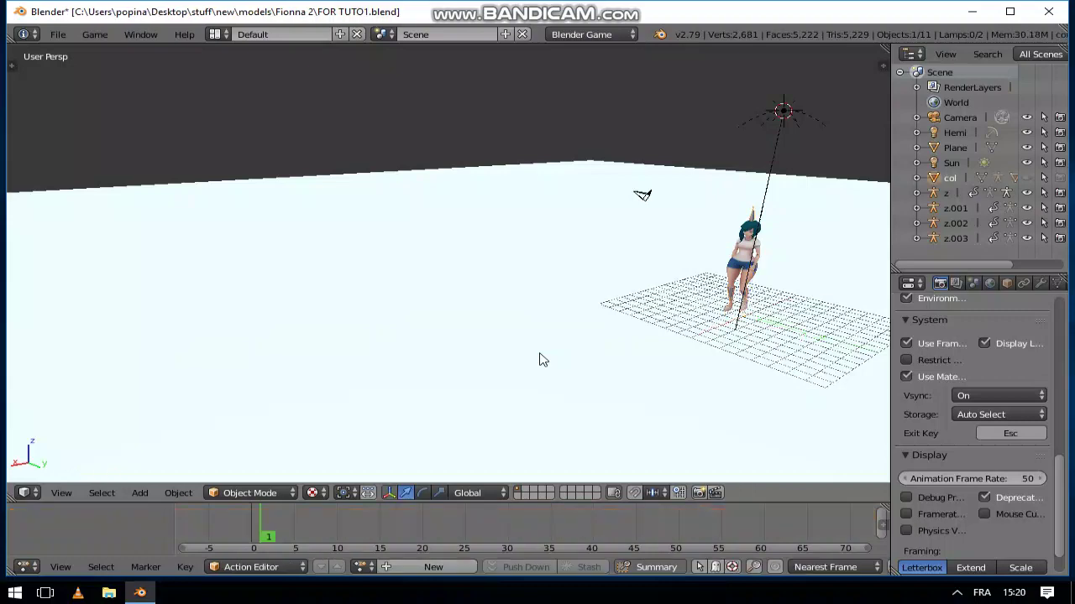
pyautogui.click(999, 177)
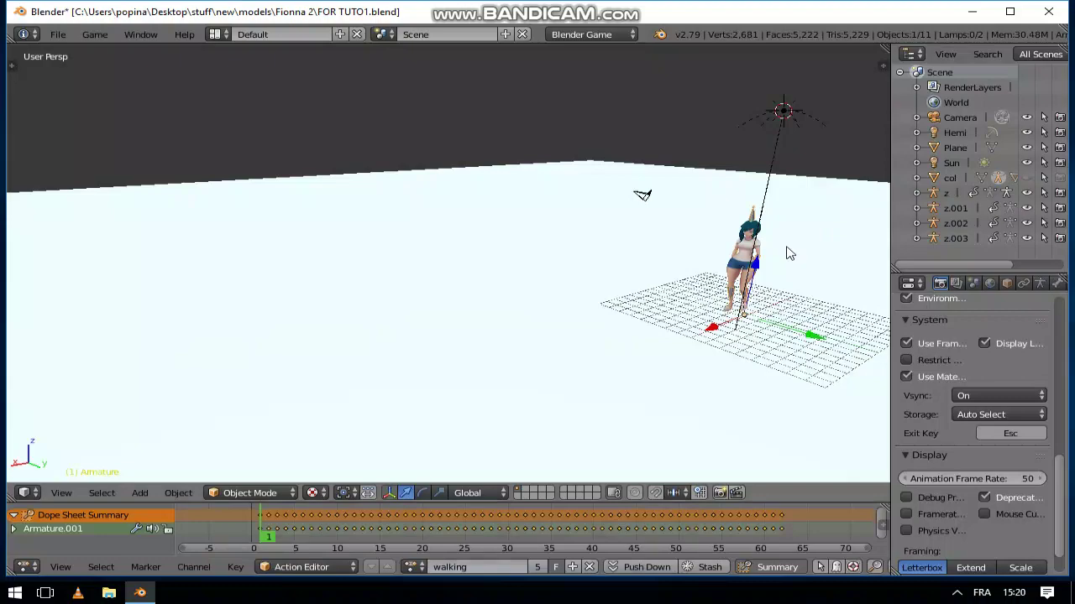
pyautogui.press('KP_Decimal')
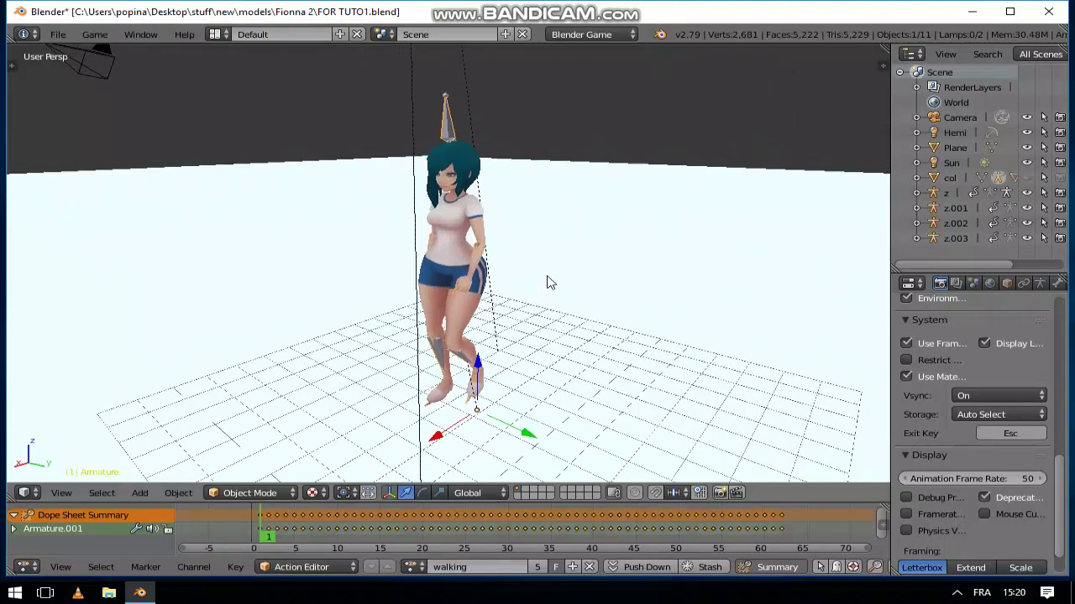
# Preview the falling and landing actions on the armature, then set it back to walking
pyautogui.click(413, 567)
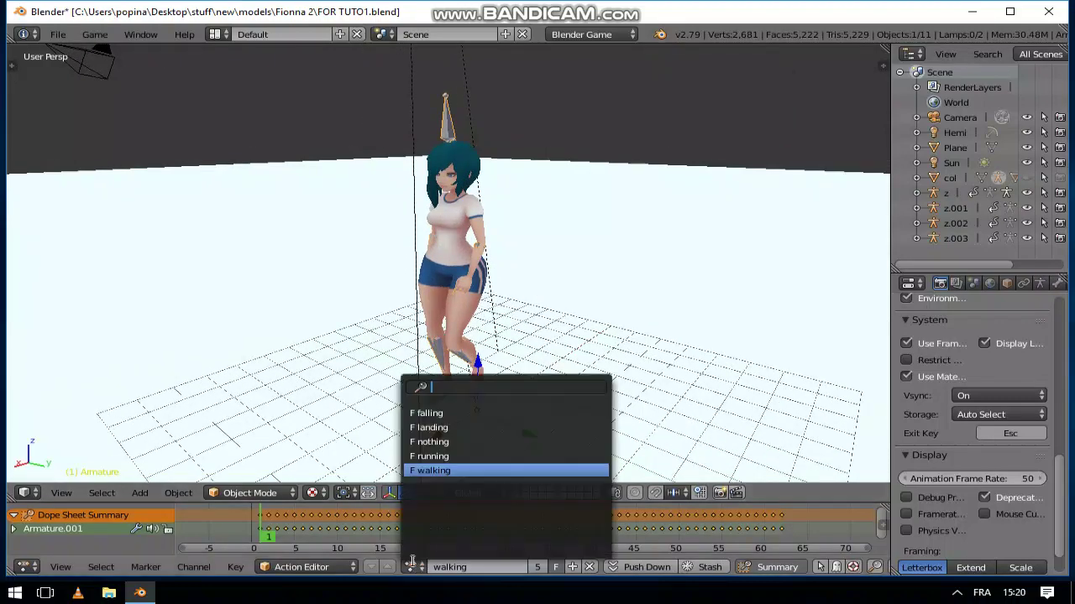
pyautogui.click(450, 414)
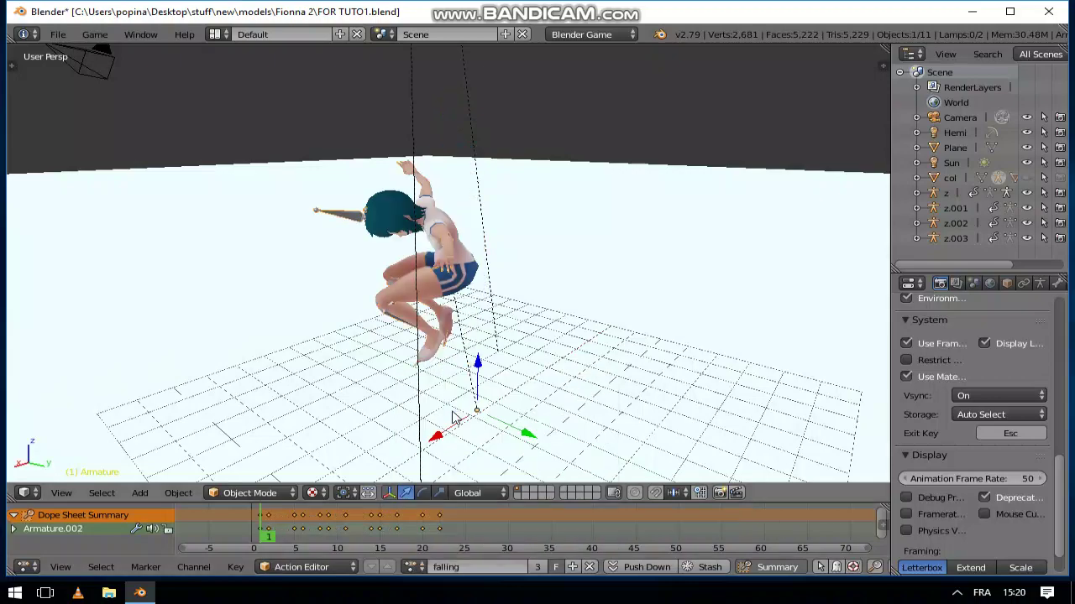
pyautogui.hotkey('alt', 'a')
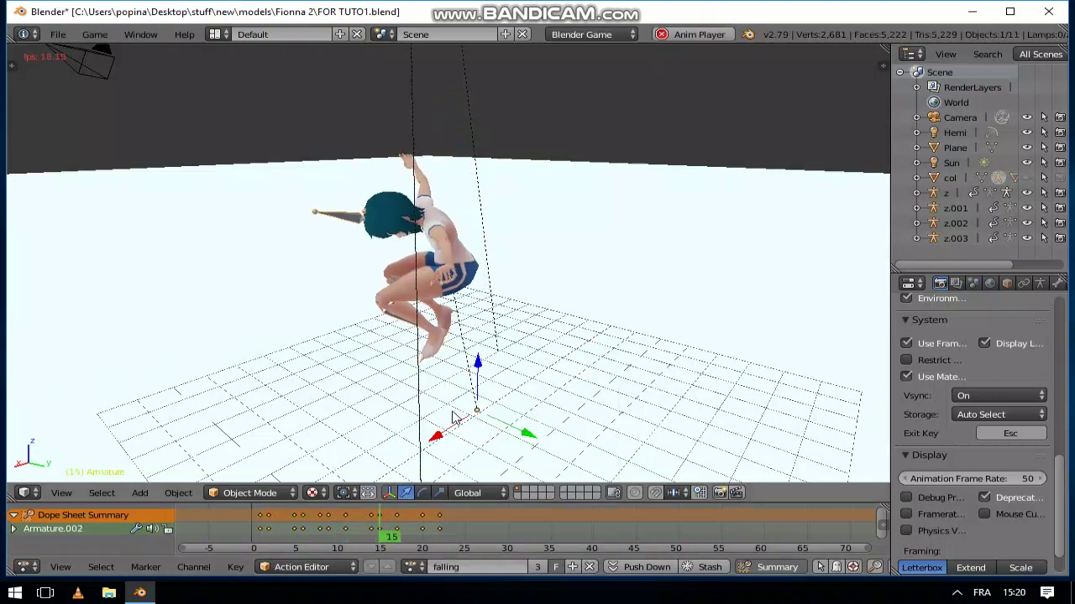
pyautogui.press('Escape')
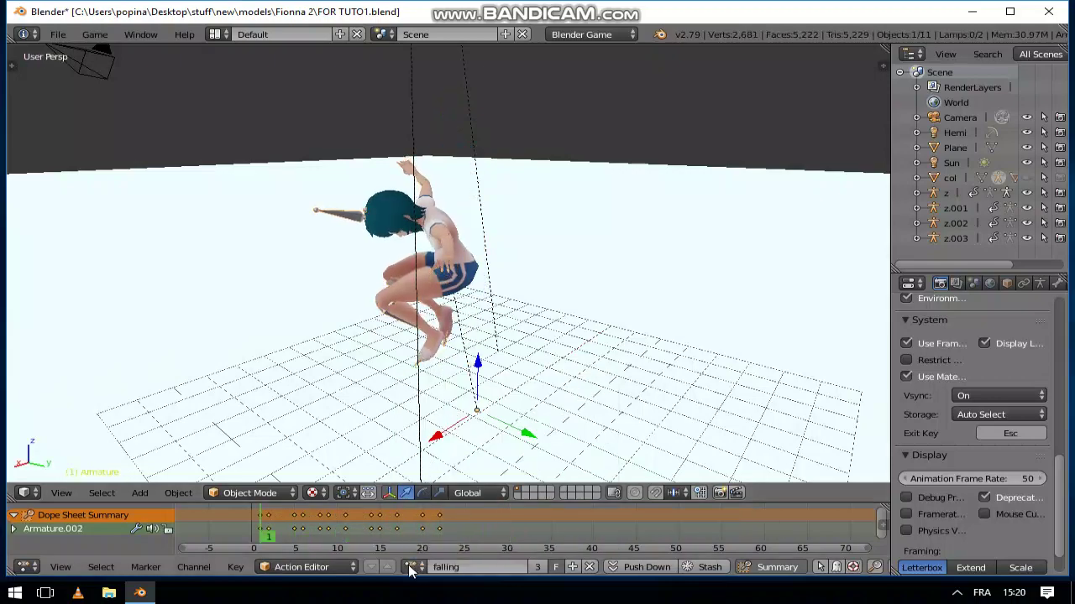
pyautogui.click(410, 568)
pyautogui.click(463, 428)
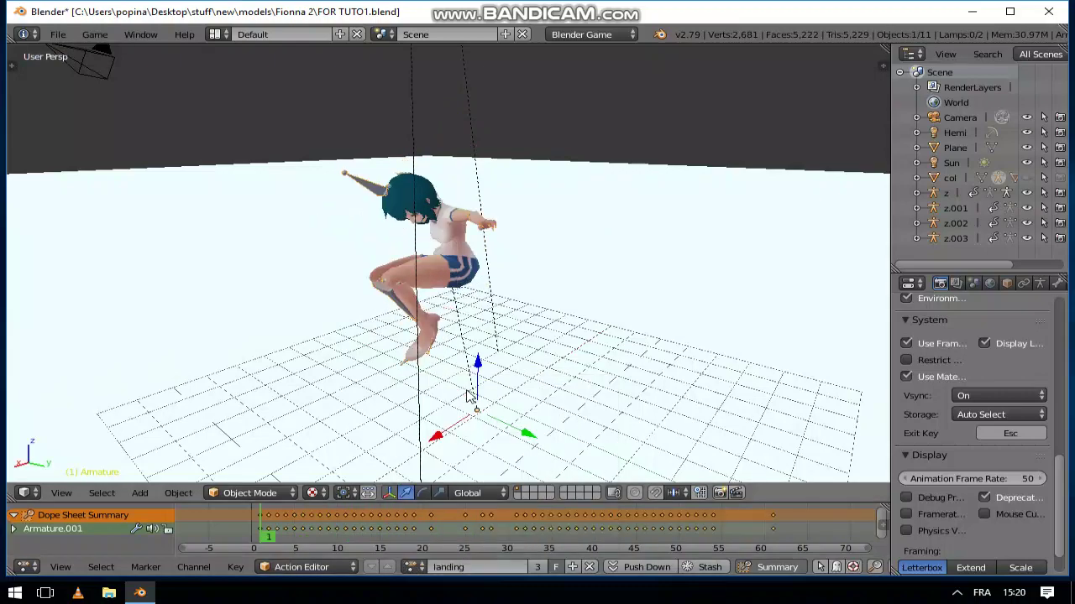
pyautogui.hotkey('alt', 'a')
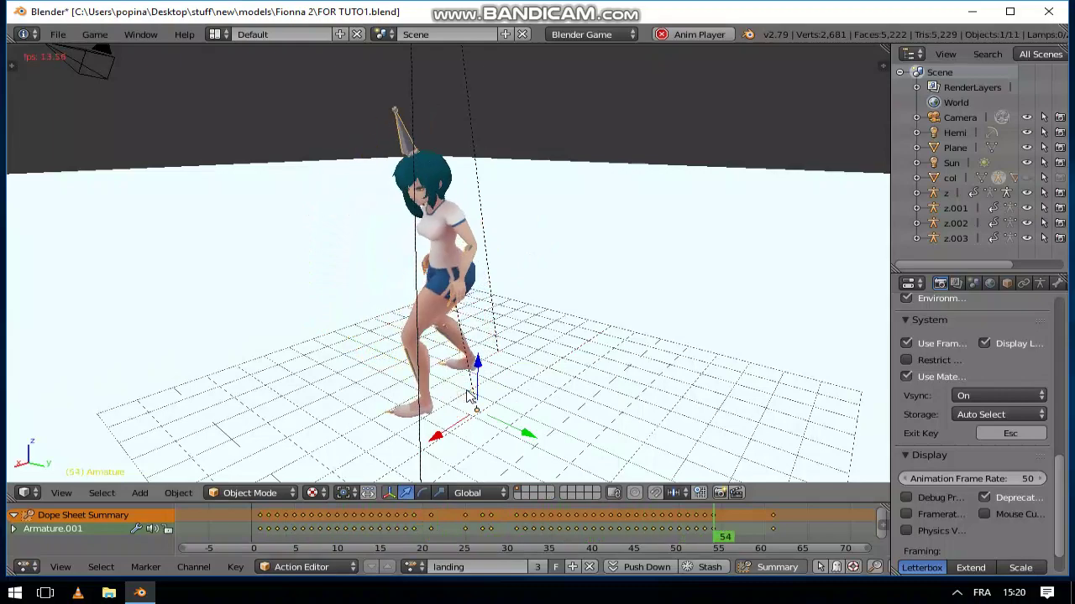
pyautogui.press('Escape')
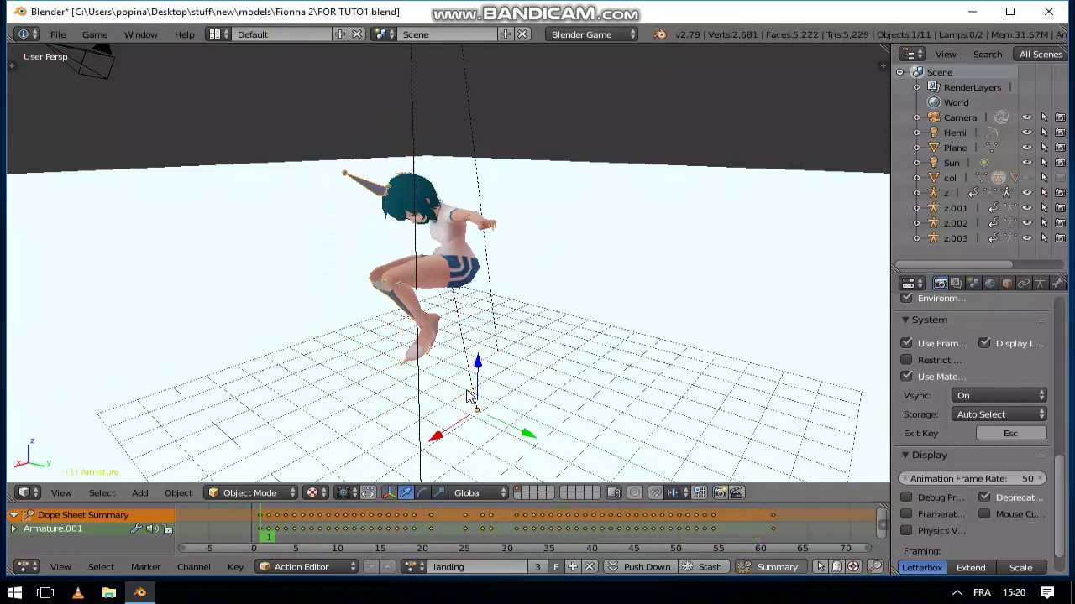
pyautogui.click(415, 567)
pyautogui.click(450, 468)
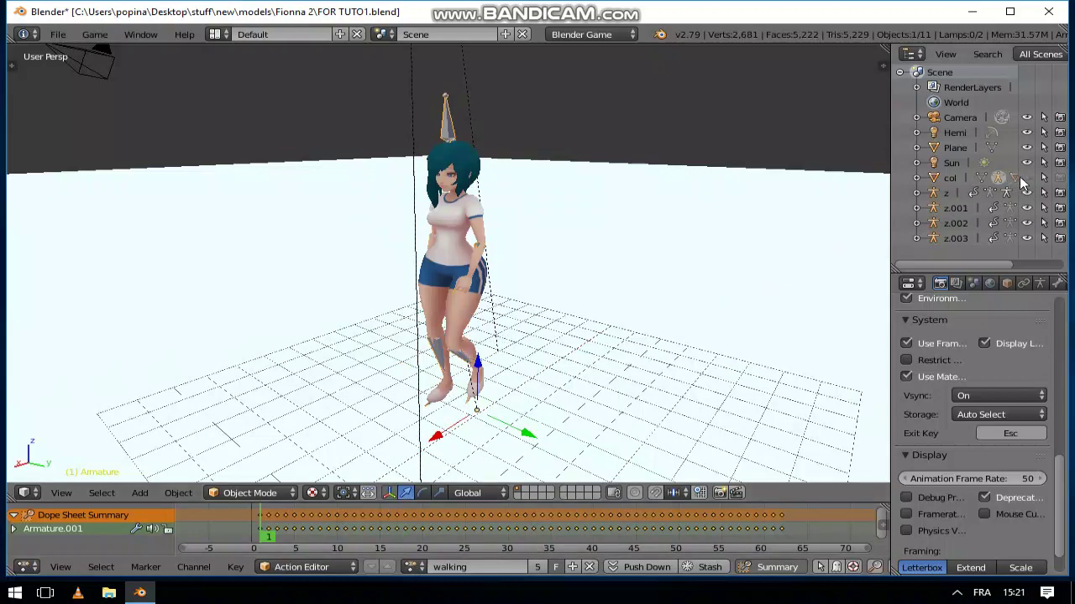
# Unhide the col collision box and snap the 3D cursor to it
pyautogui.click(1027, 178)
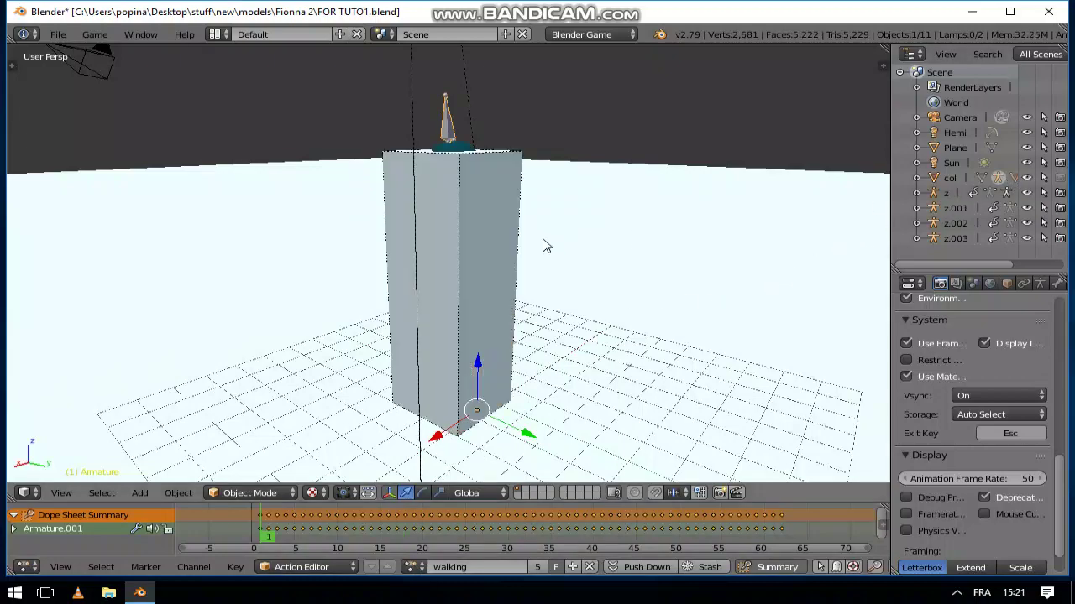
pyautogui.click(947, 179)
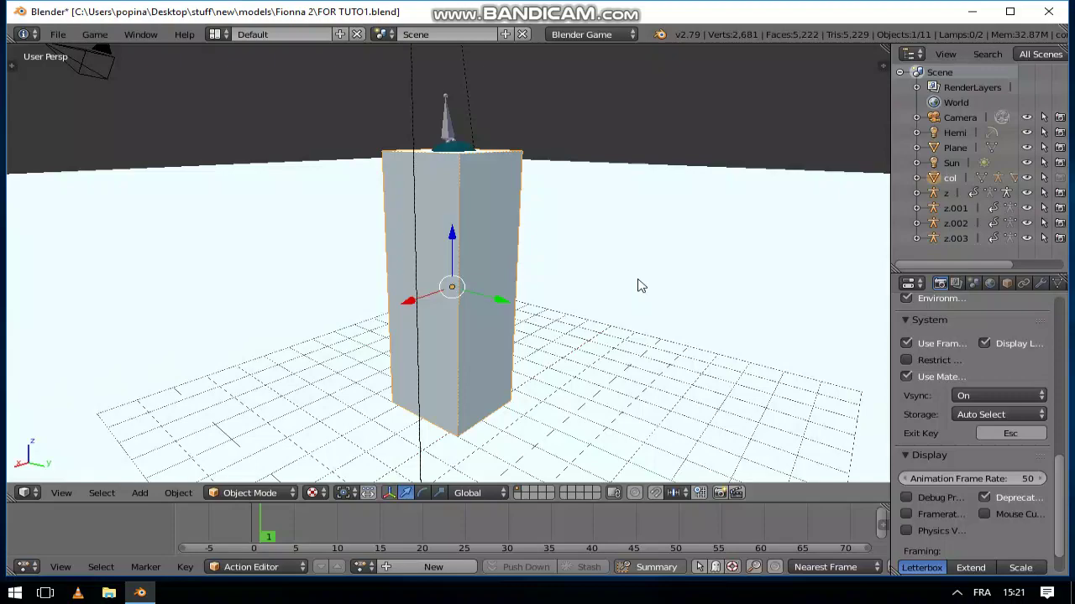
pyautogui.hotkey('shift', 's')
pyautogui.click(618, 354)
# Add a cube at the col box and scale it slightly larger
pyautogui.hotkey('shift', 'a')
pyautogui.moveTo(621, 358)
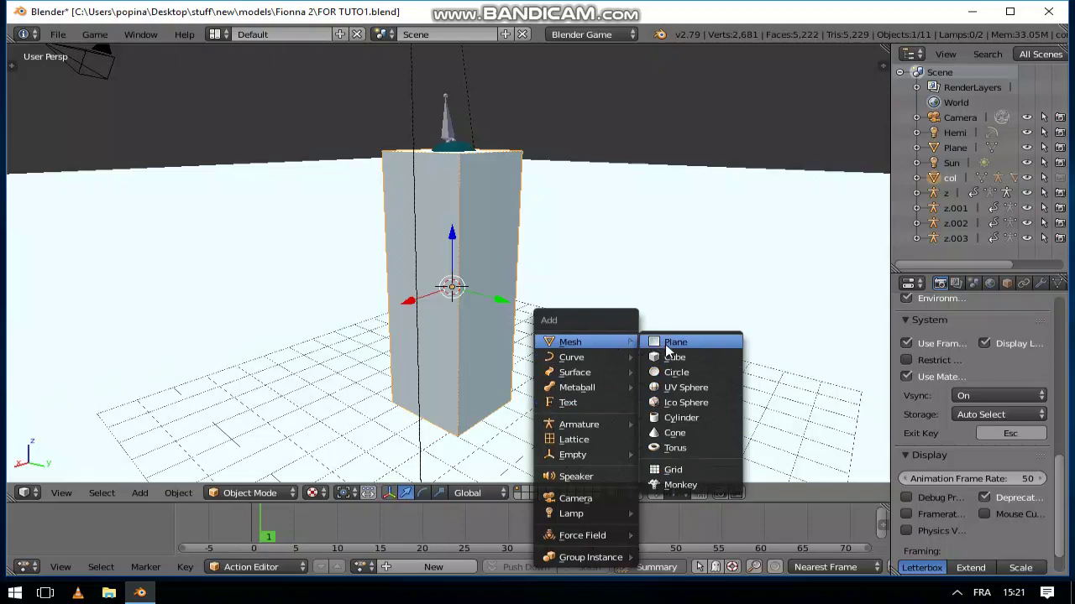
pyautogui.click(648, 360)
pyautogui.press('s')
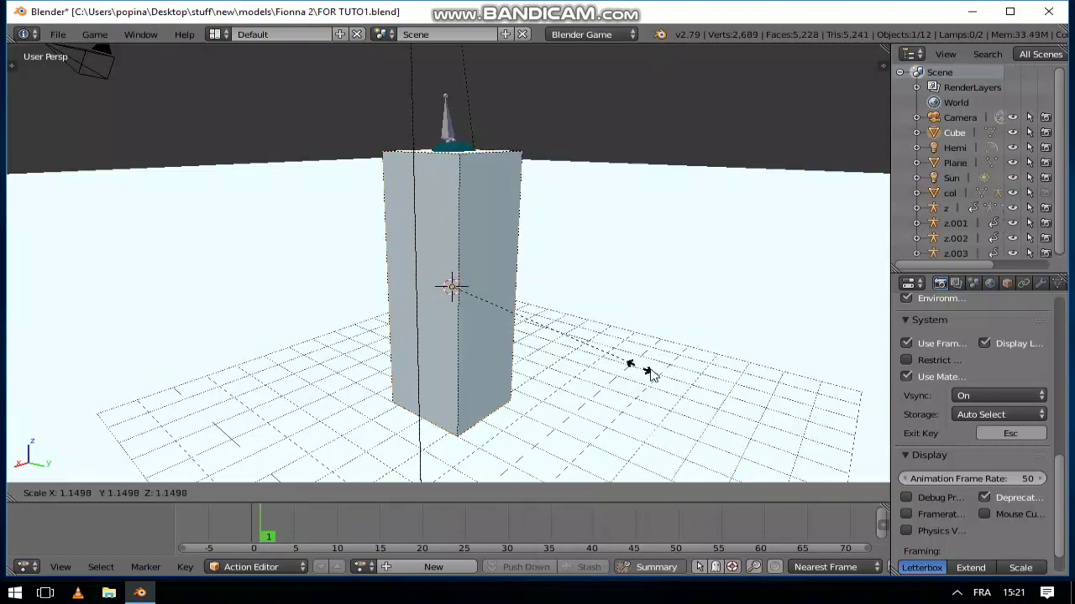
pyautogui.click(674, 380)
pyautogui.press('KP_Decimal')
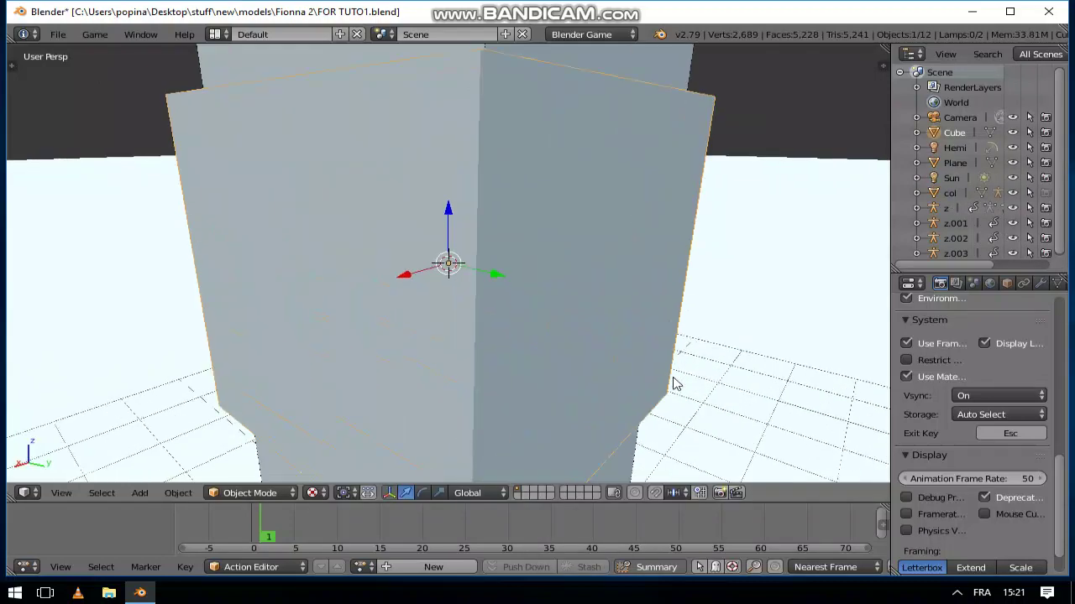
pyautogui.scroll(-5, 585, 323)
# Lower the new cube along Z and parent it to the col box
pyautogui.press('g')
pyautogui.press('z')
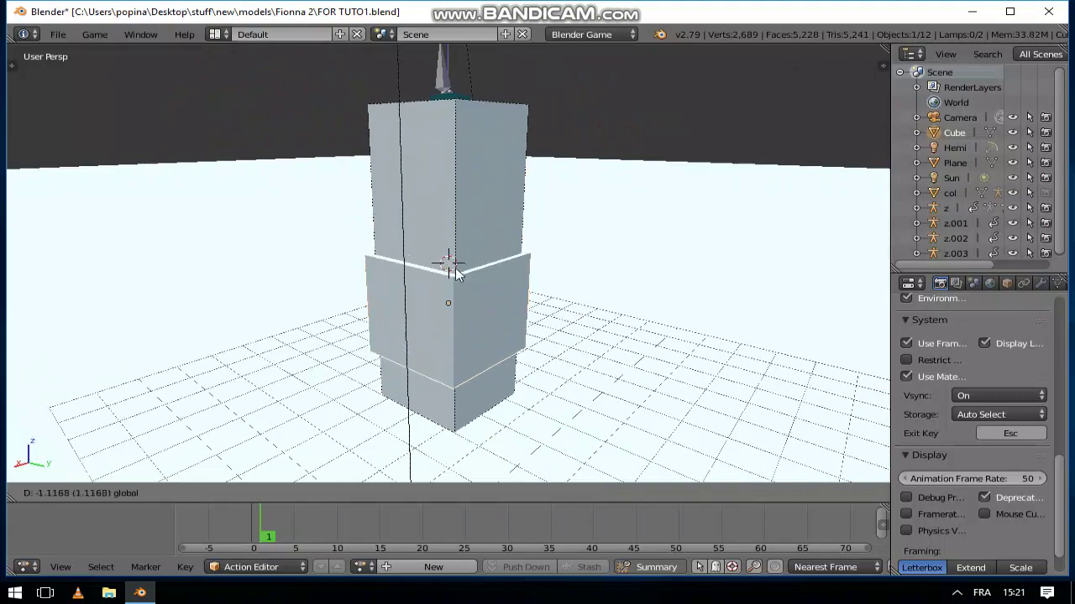
pyautogui.click(453, 267)
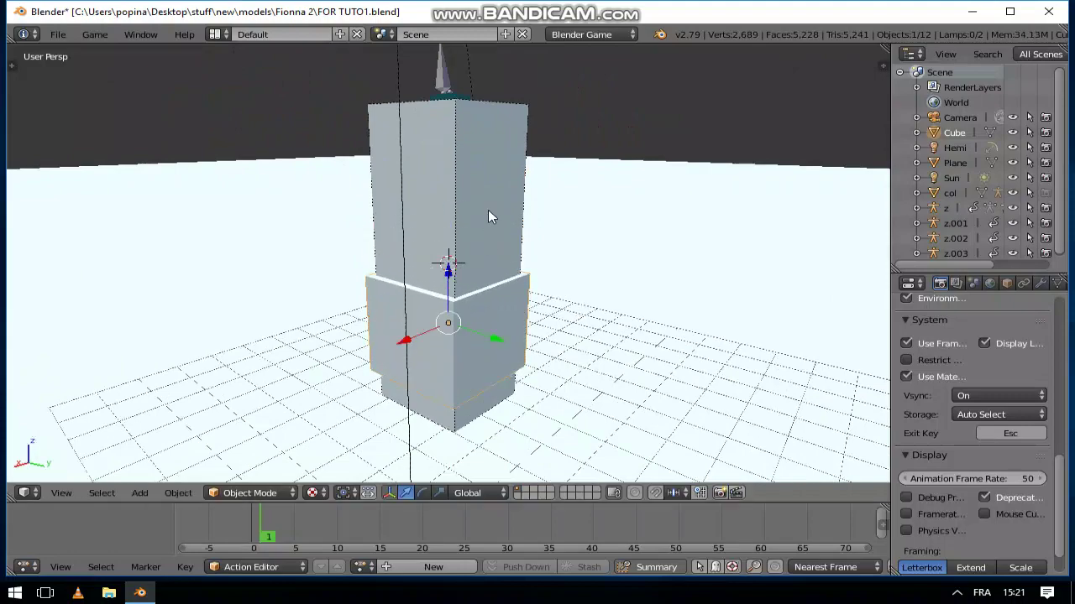
pyautogui.keyDown('shift'); pyautogui.rightClick(504, 161); pyautogui.keyUp('shift')
pyautogui.hotkey('ctrl', 'p')
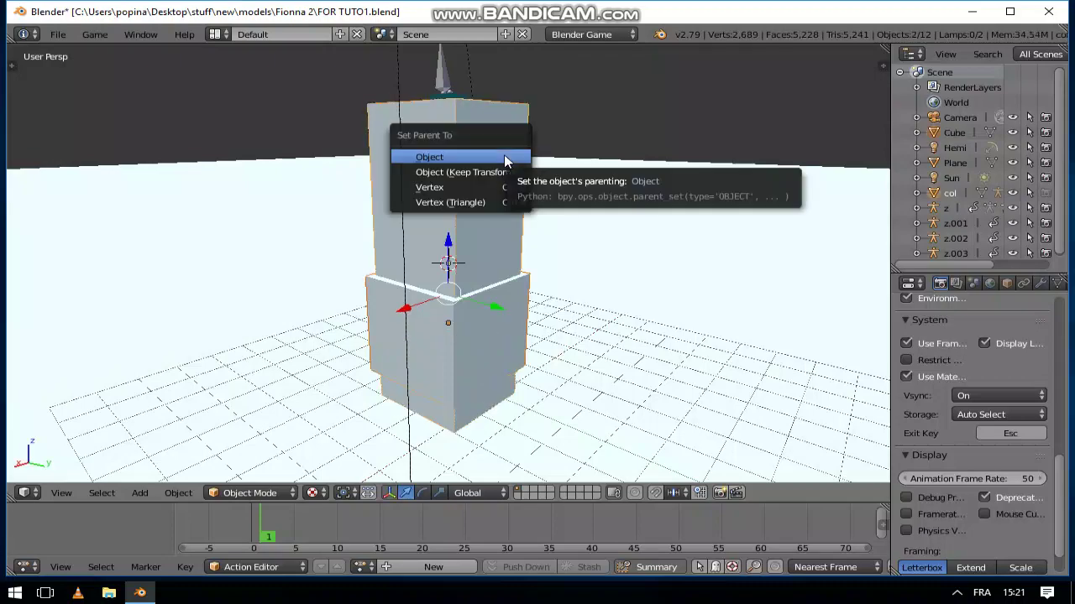
pyautogui.click(504, 161)
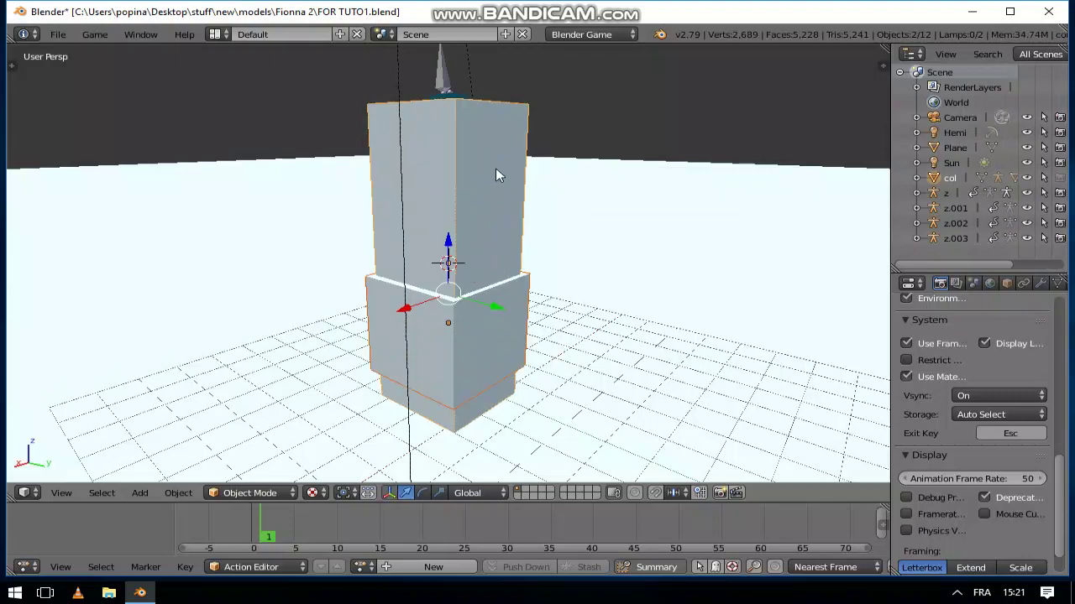
# Raise the col box along Z above the ground
pyautogui.rightClick(446, 161)
pyautogui.press('g')
pyautogui.press('z')
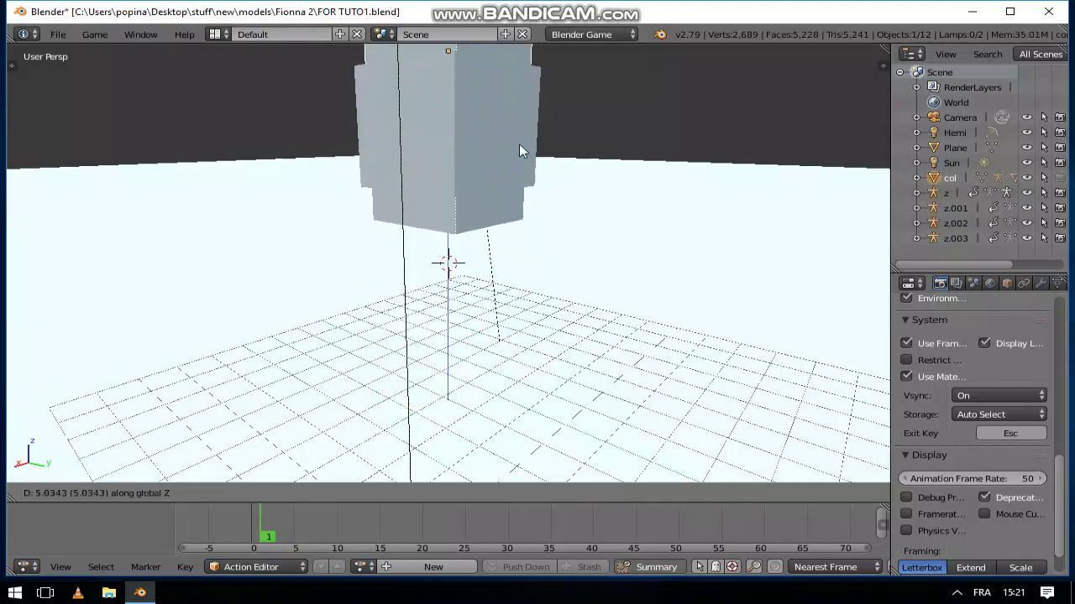
pyautogui.click(510, 126)
pyautogui.scroll(-5, 512, 143)
pyautogui.moveTo(513, 150)
pyautogui.mouseDown(button='middle')
pyautogui.moveTo(520, 201)
pyautogui.moveTo(510, 163)
pyautogui.mouseUp(button='middle')
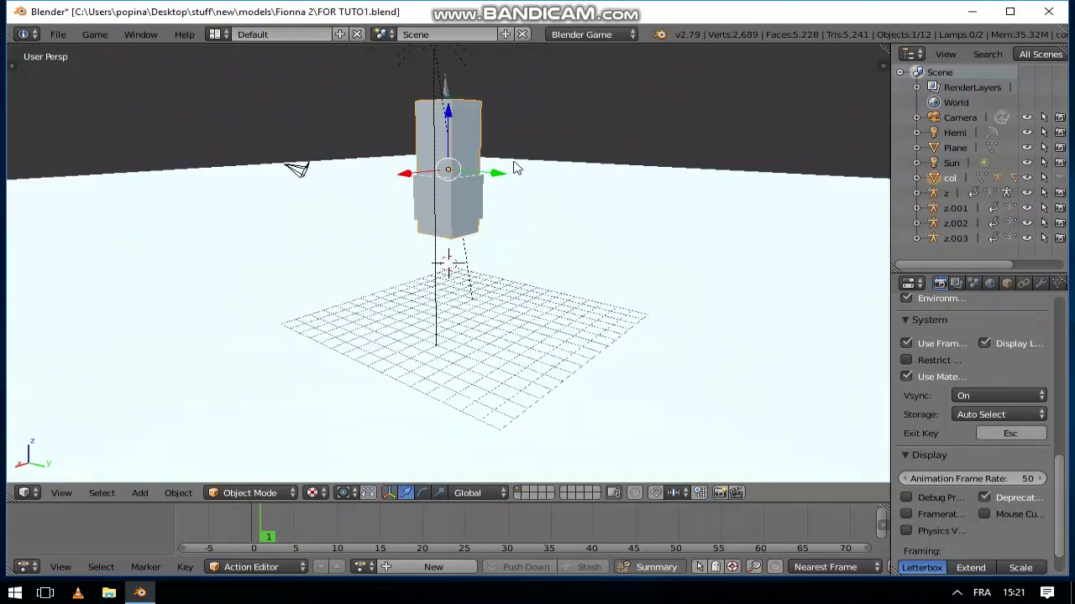
# Shrink the lower cube and move it down under the column
pyautogui.rightClick(471, 202)
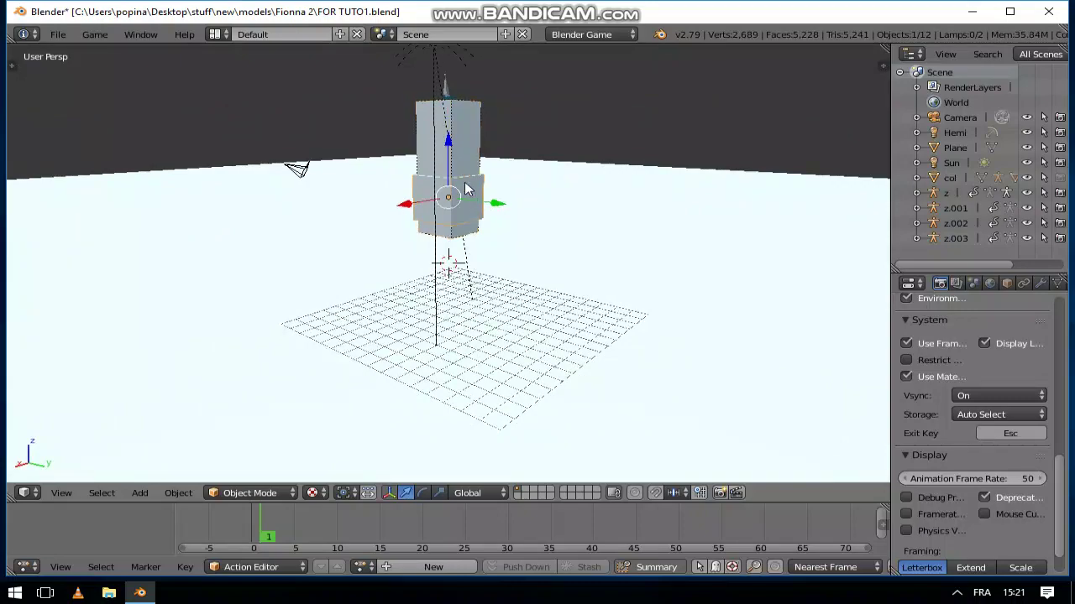
pyautogui.press('s')
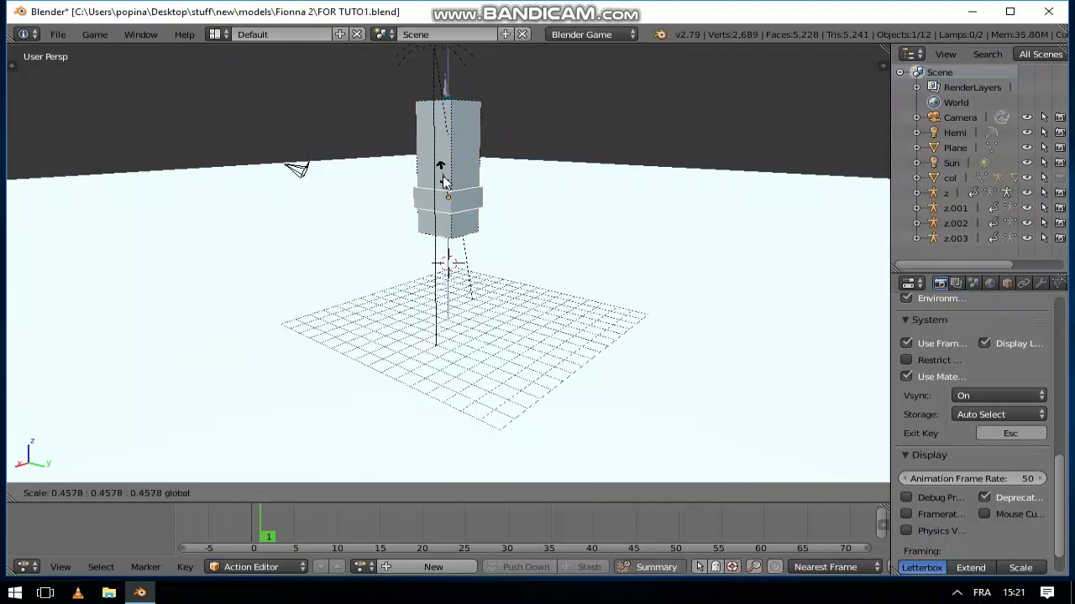
pyautogui.click(450, 172)
pyautogui.press('g')
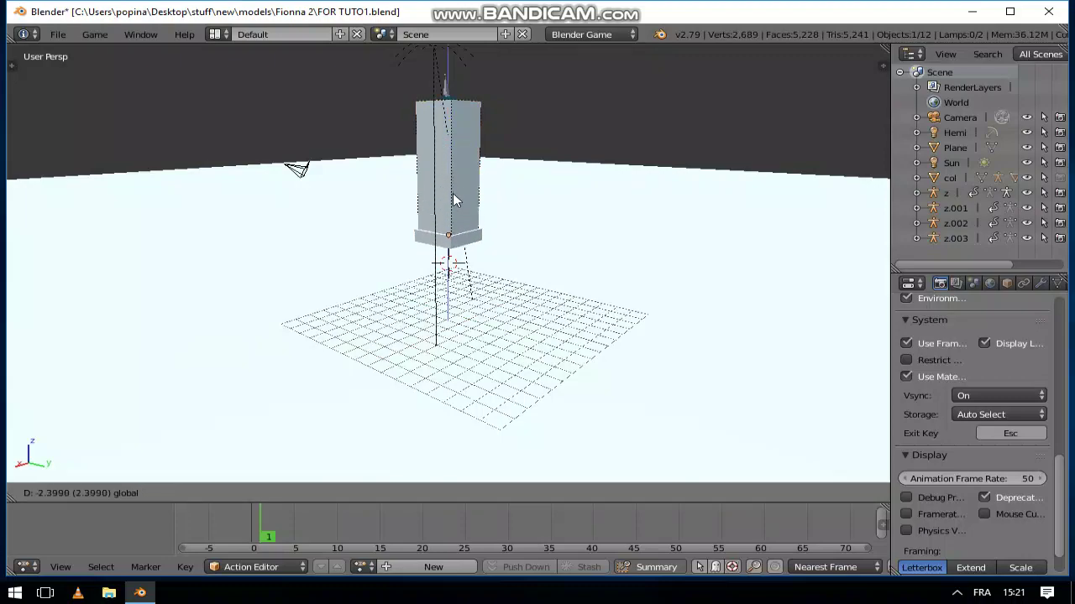
pyautogui.click(454, 200)
# Select the ground Plane and enlarge the bottom editor area
pyautogui.press('KP_Decimal')
pyautogui.scroll(-1, 454, 202)
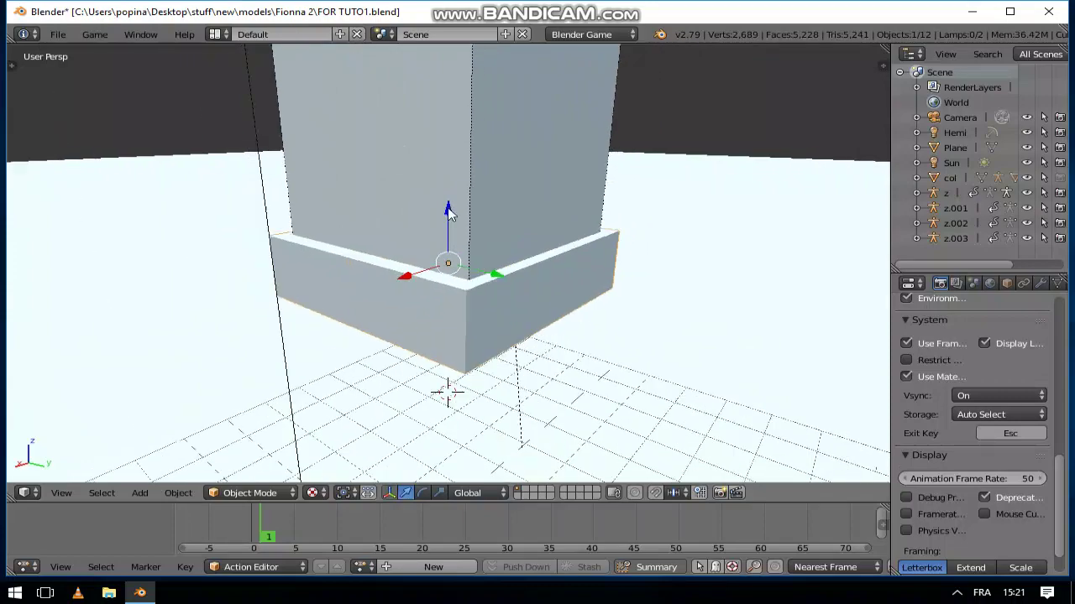
pyautogui.scroll(-3, 507, 257)
pyautogui.moveTo(507, 257); pyautogui.dragTo(466, 268, button='middle')
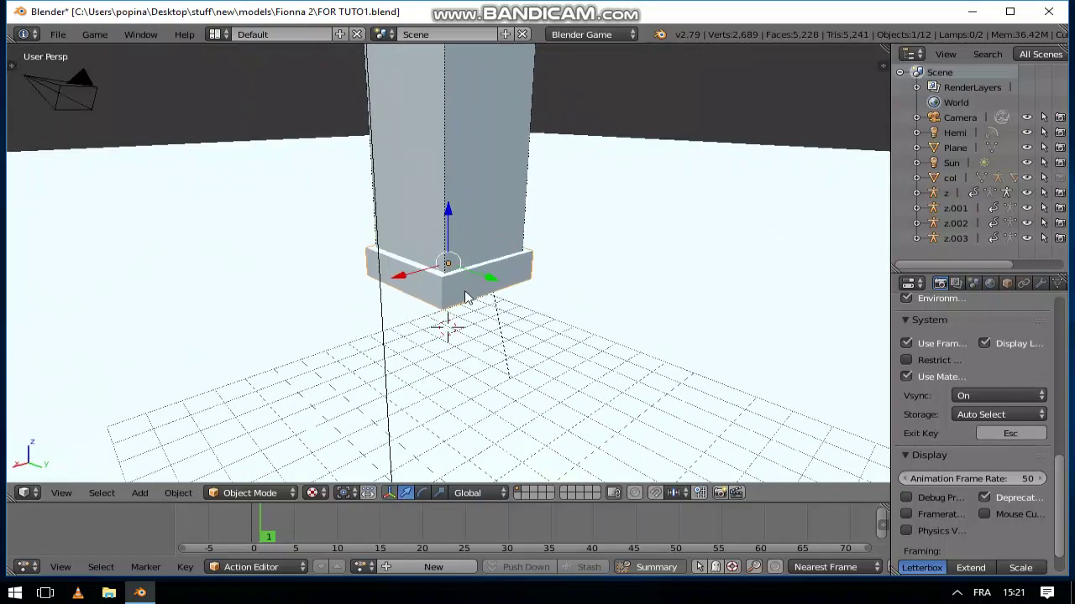
pyautogui.moveTo(476, 308); pyautogui.dragTo(503, 303, button='middle')
pyautogui.rightClick(718, 197)
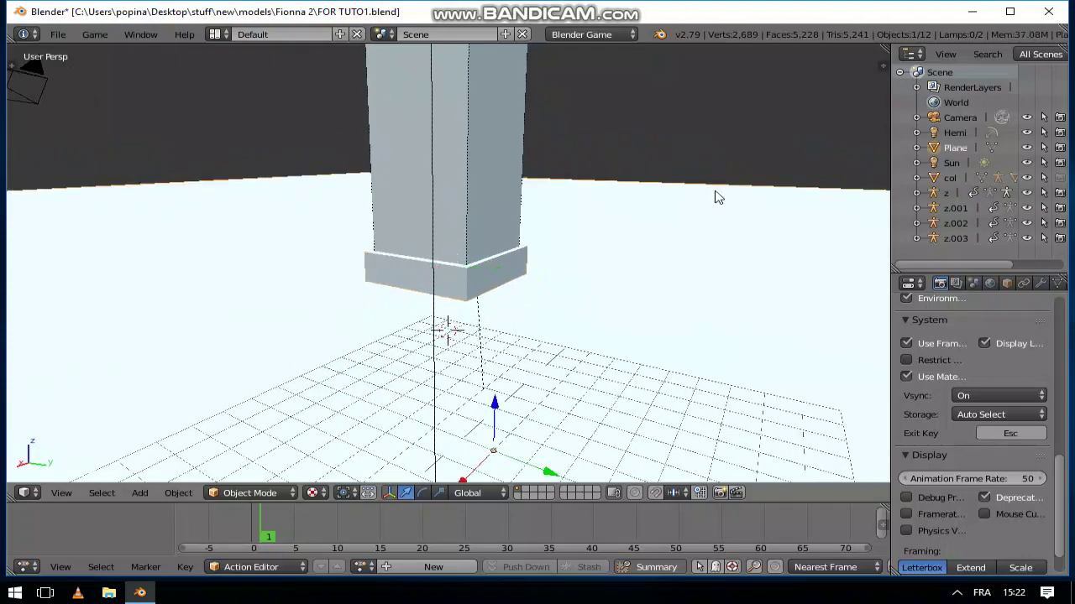
pyautogui.moveTo(780, 504); pyautogui.dragTo(790, 380)
# In the Logic Editor, give the Plane an Integer game property named 'floor'
pyautogui.click(28, 567)
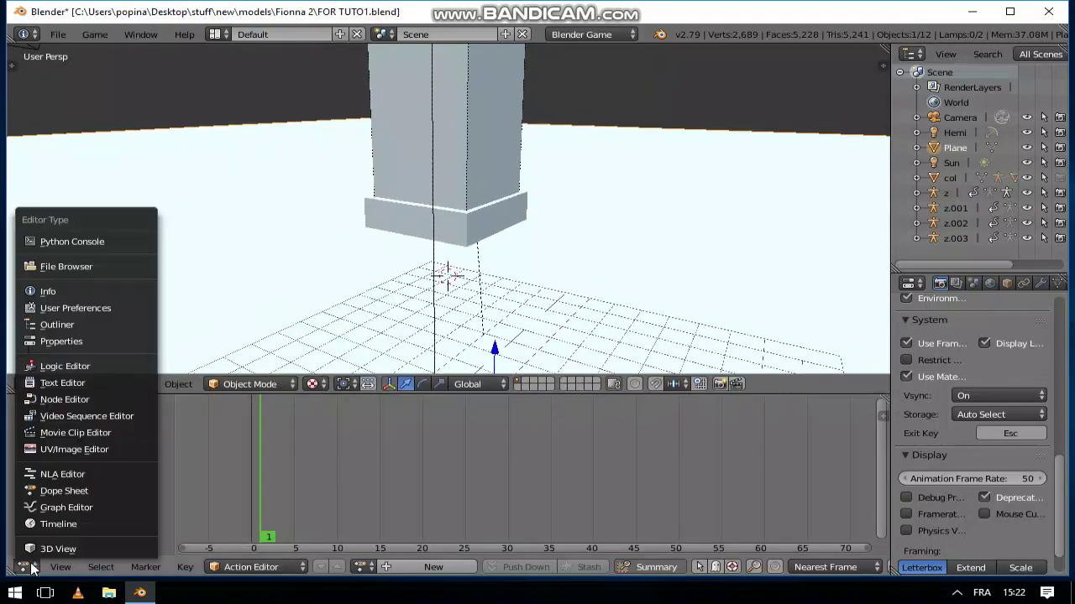
pyautogui.click(81, 368)
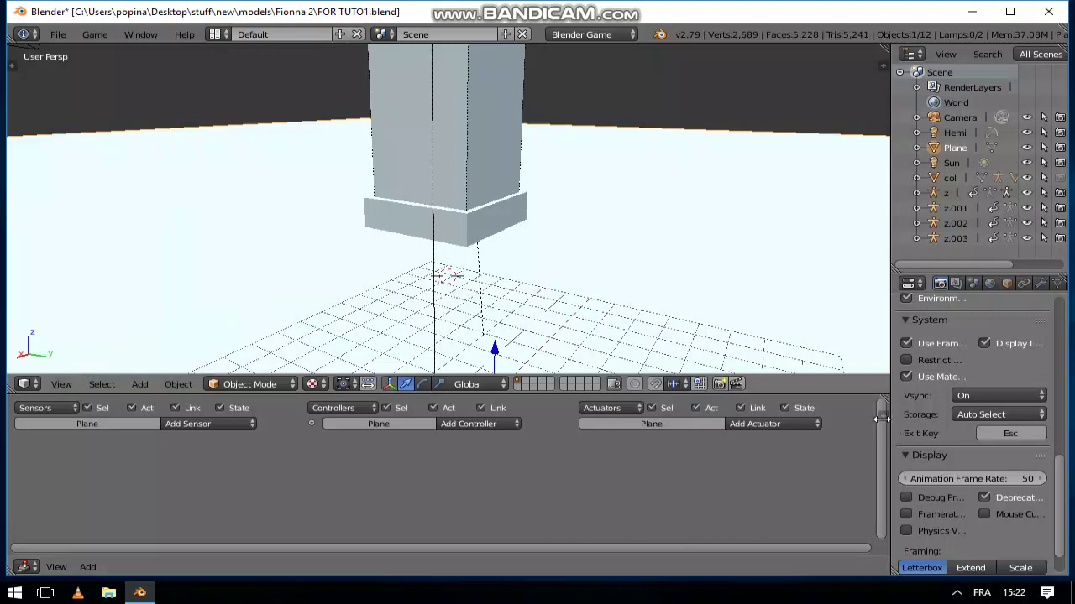
pyautogui.click(763, 428)
pyautogui.click(644, 450)
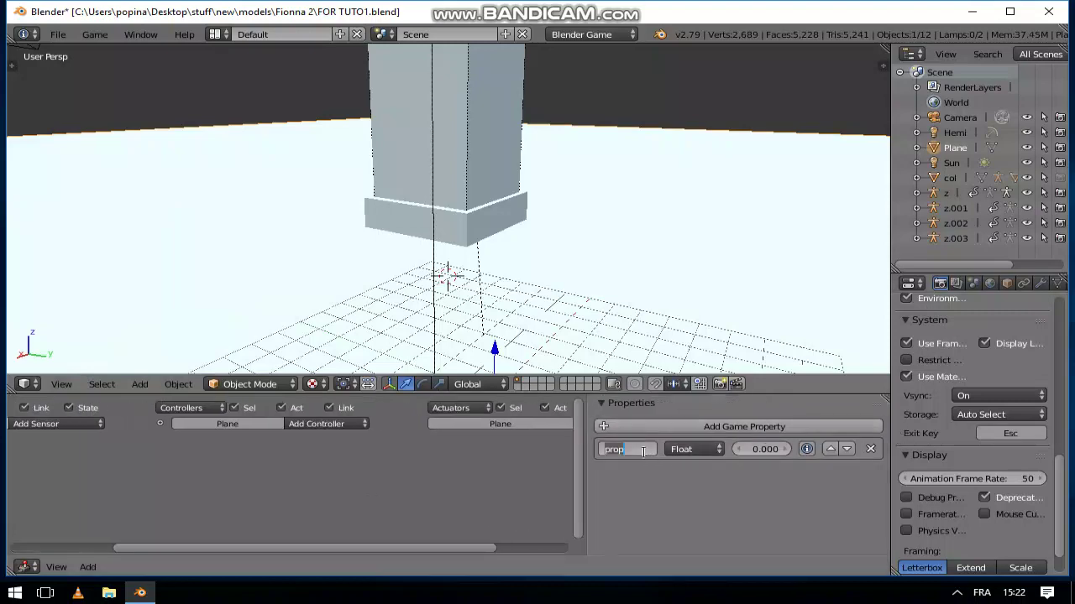
pyautogui.write('floor')
pyautogui.press('Return')
pyautogui.click(675, 449)
pyautogui.click(669, 425)
pyautogui.press('n')
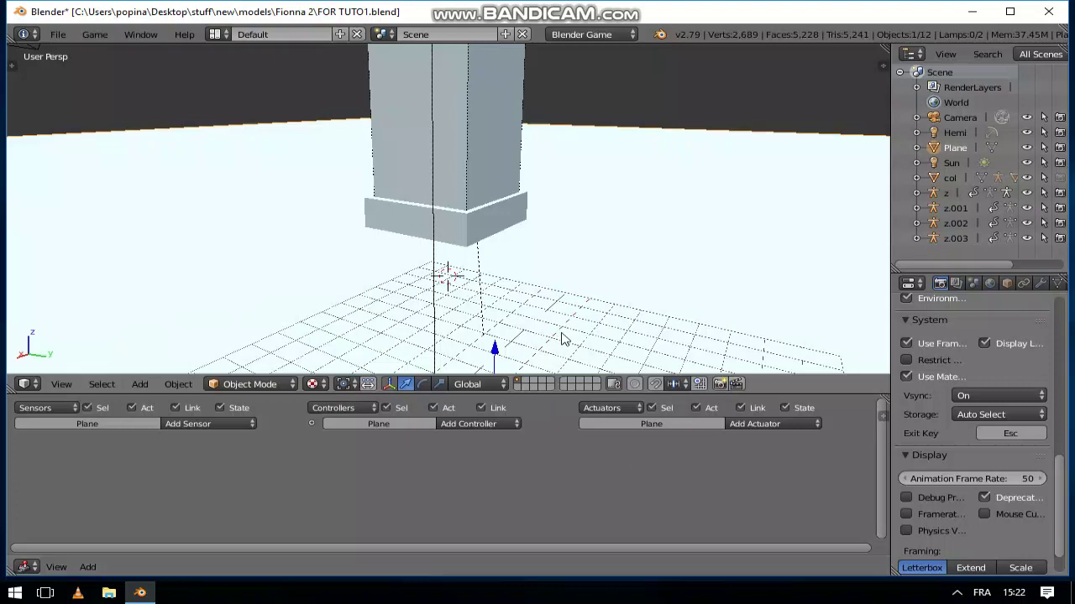
# Give the base cube a Collision sensor filtered on property 'floor'
pyautogui.rightClick(495, 218)
pyautogui.click(231, 421)
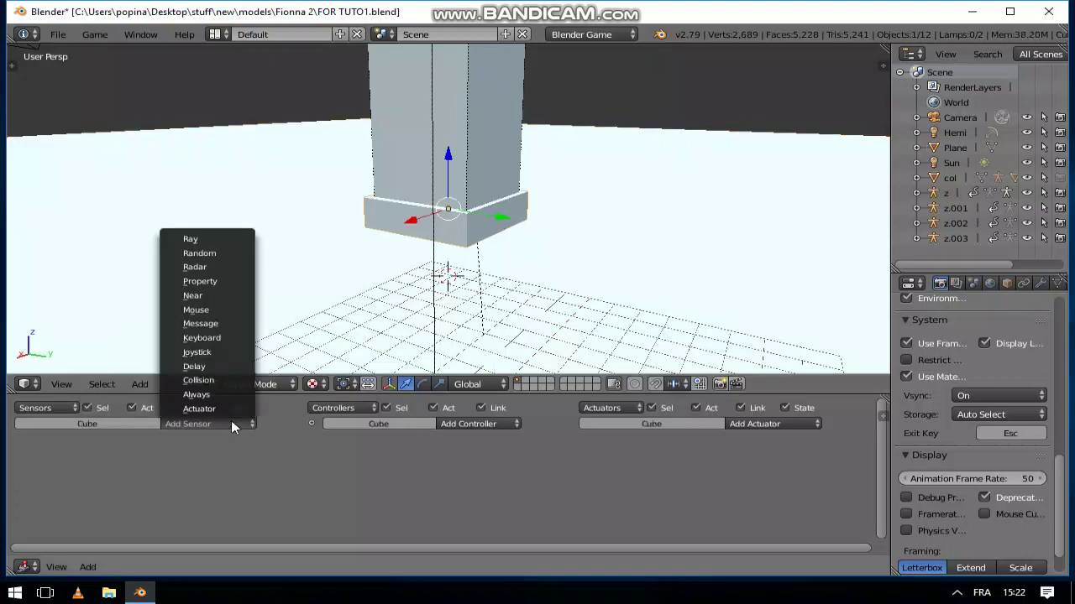
pyautogui.click(201, 381)
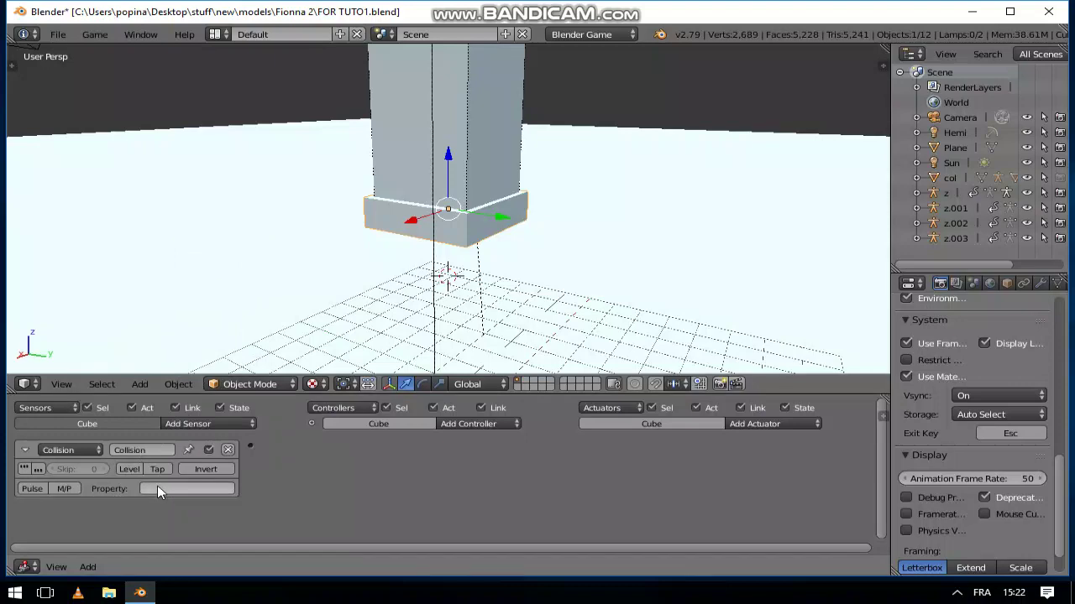
pyautogui.click(157, 487)
pyautogui.write('floor')
pyautogui.press('Return')
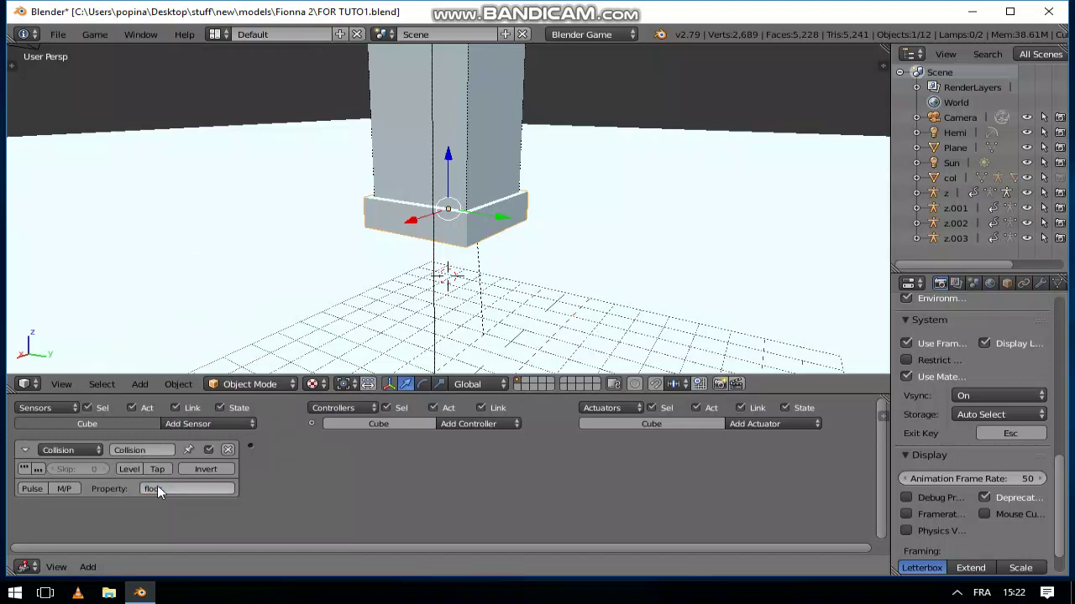
# Add a Message actuator with subject 'landed', wire the sensor to it, and collapse the bricks
pyautogui.click(780, 423)
pyautogui.click(768, 323)
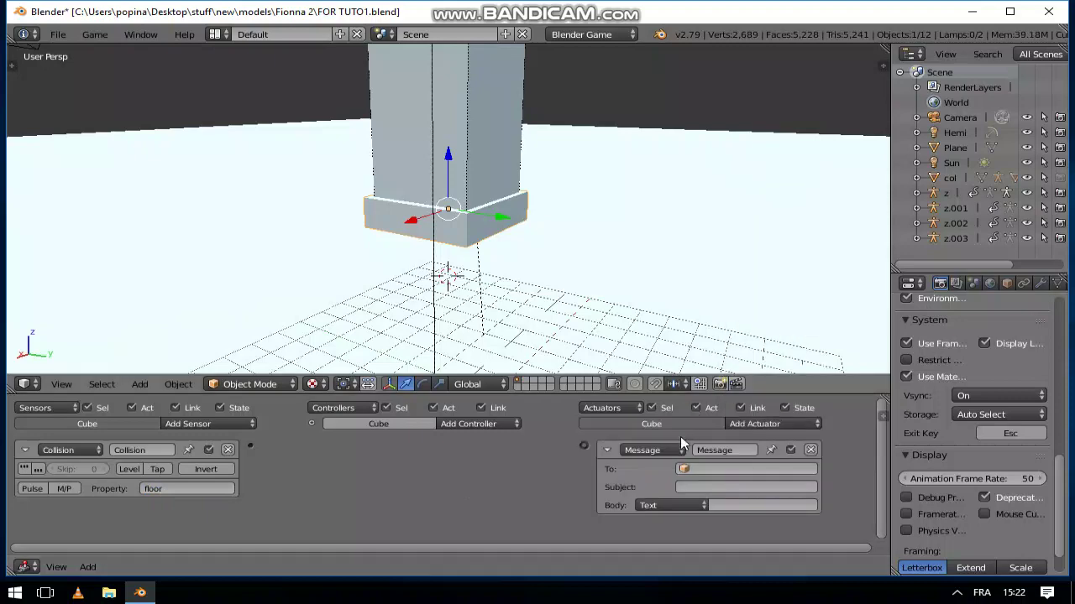
pyautogui.click(703, 485)
pyautogui.write('land')
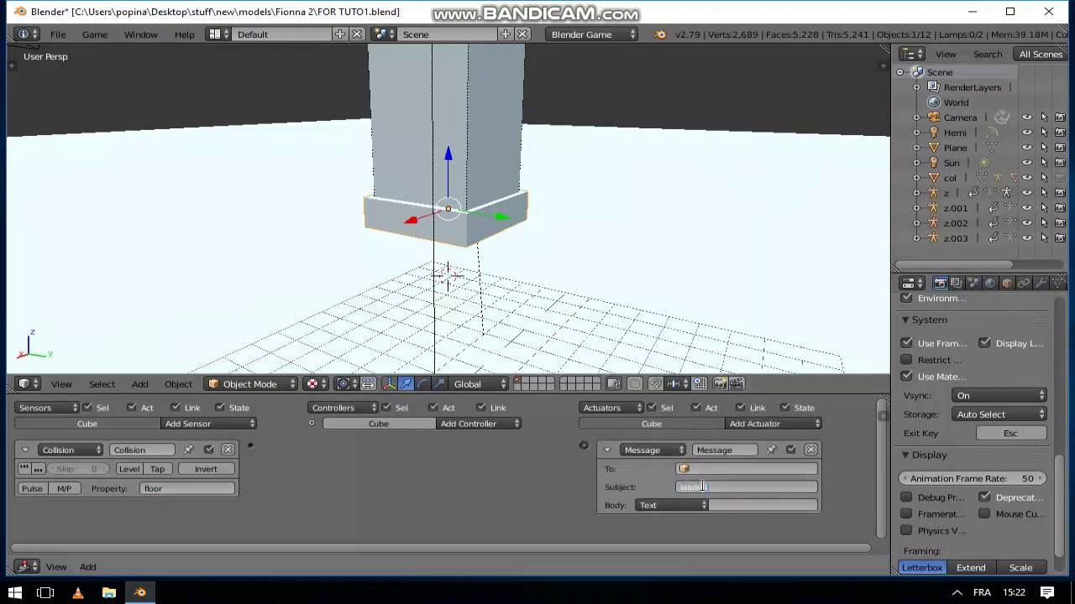
pyautogui.write('ed')
pyautogui.press('Return')
pyautogui.moveTo(250, 446); pyautogui.dragTo(583, 445)
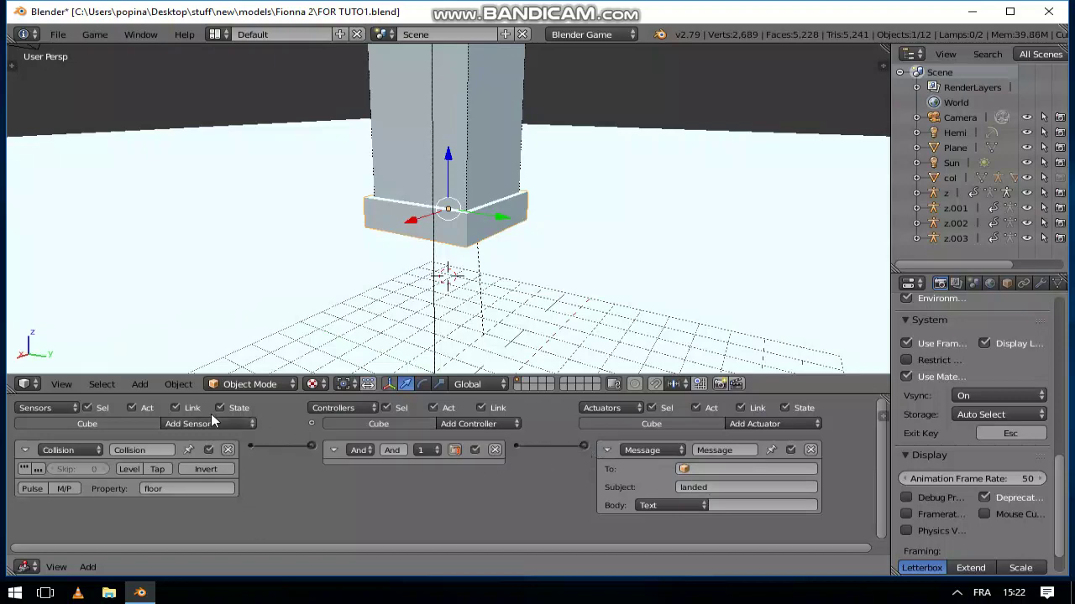
pyautogui.click(24, 450)
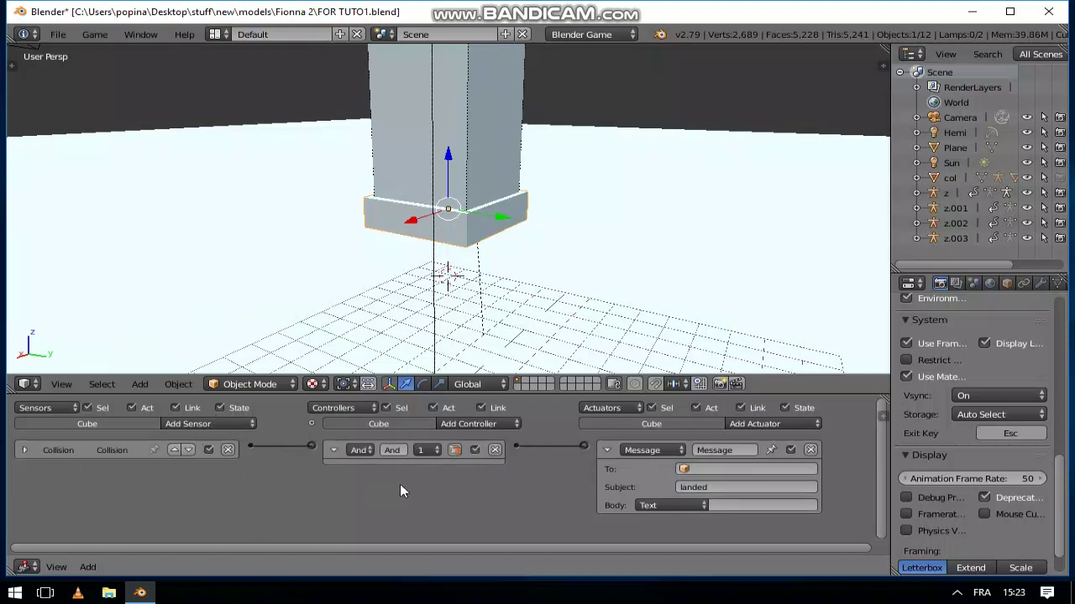
pyautogui.click(335, 451)
pyautogui.click(604, 451)
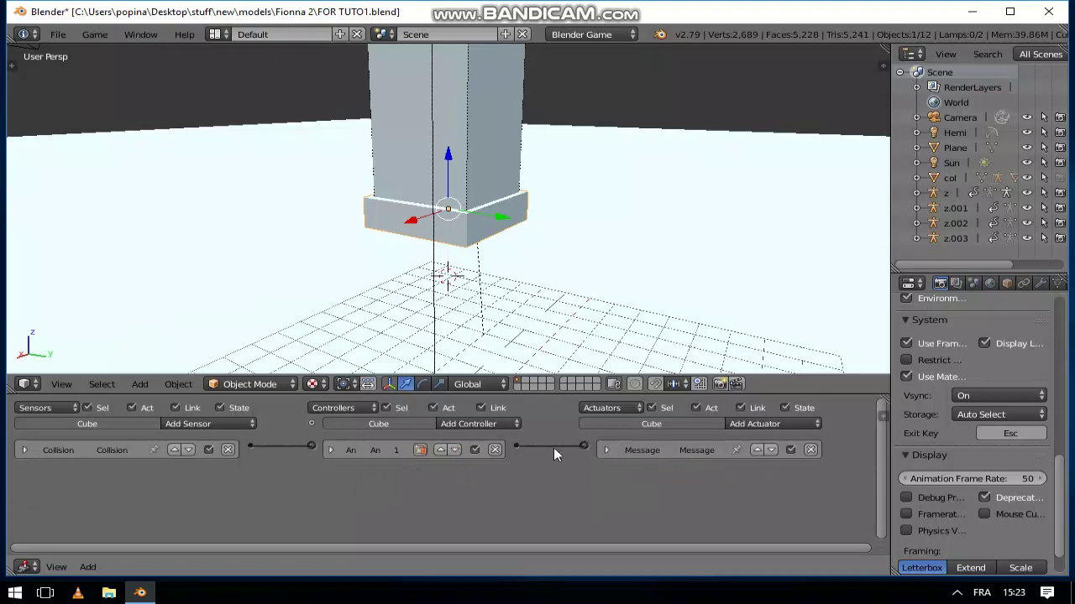
# Add a second Collision sensor on property 'floor' with pulse mode enabled
pyautogui.click(241, 423)
pyautogui.click(217, 380)
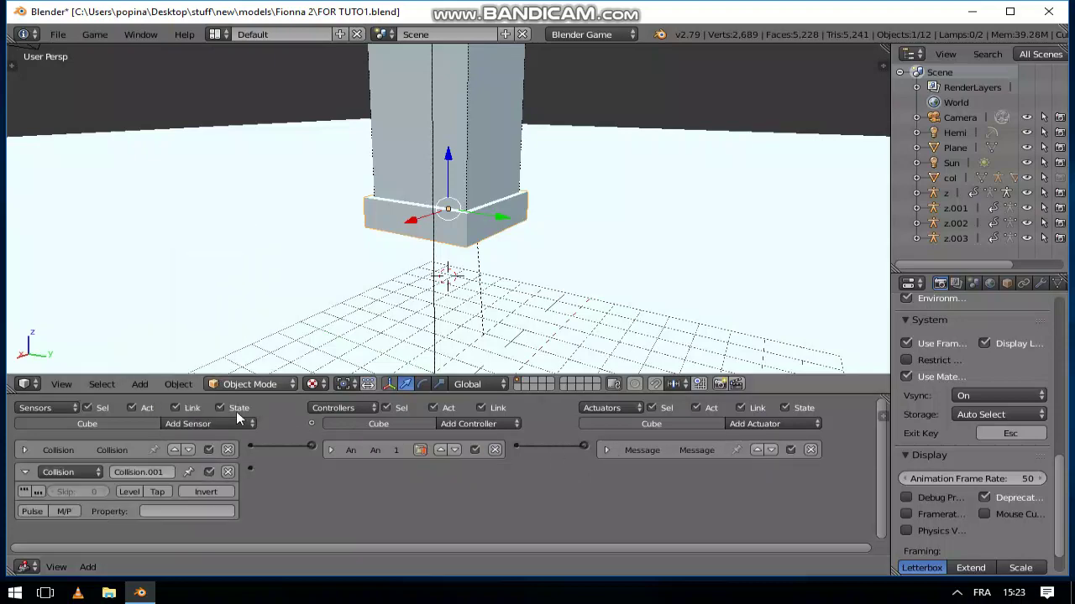
pyautogui.click(191, 513)
pyautogui.write('floor')
pyautogui.press('Return')
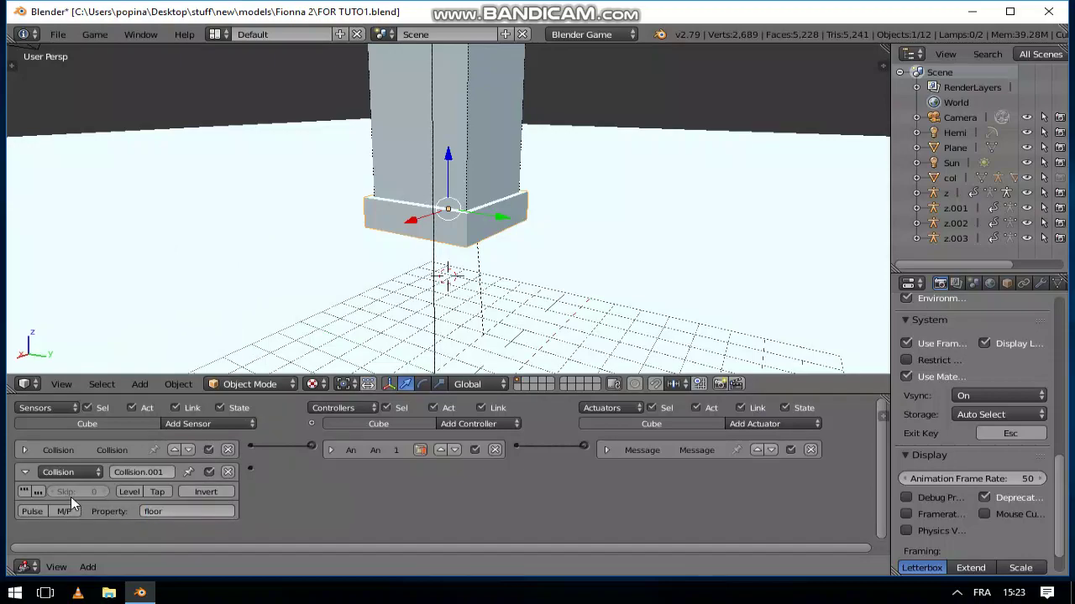
pyautogui.click(26, 492)
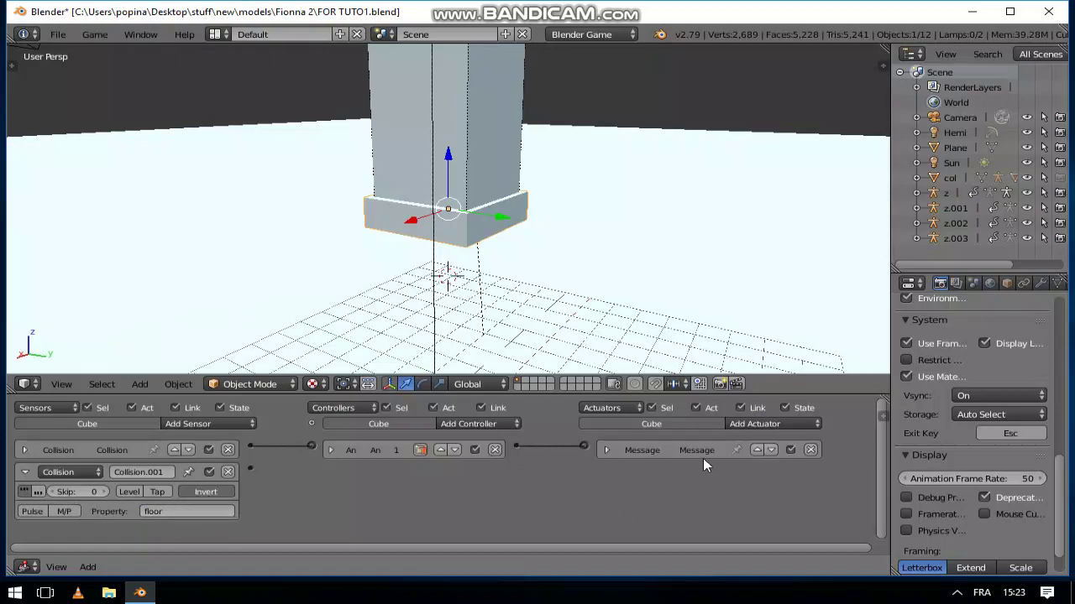
# Add a Message actuator with subject 'inair', link it to the new sensor, and collapse the bricks
pyautogui.click(754, 423)
pyautogui.click(754, 423)
pyautogui.click(781, 321)
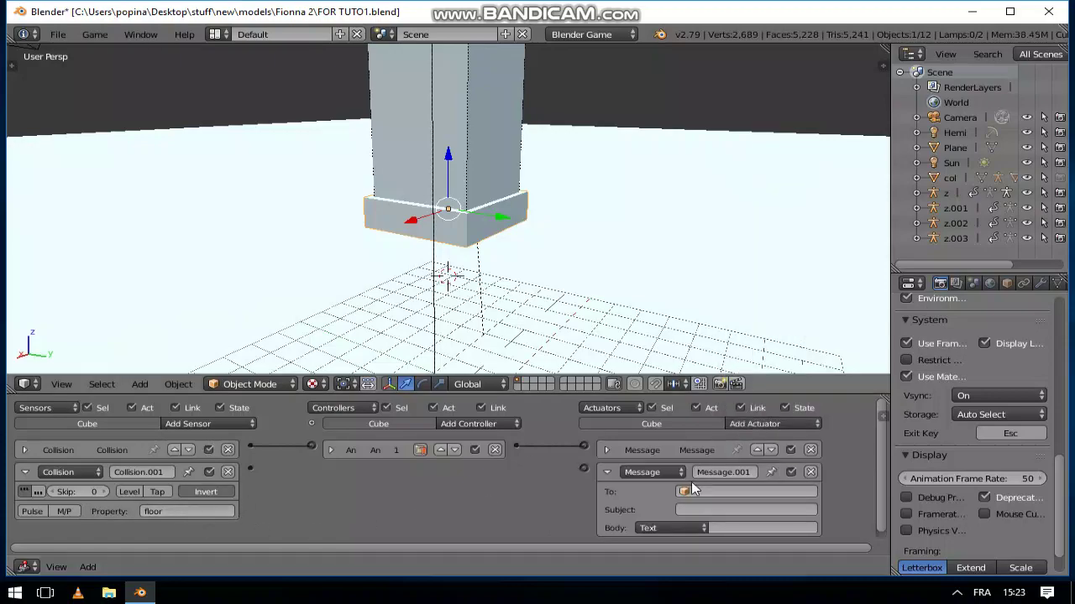
pyautogui.write('inair')
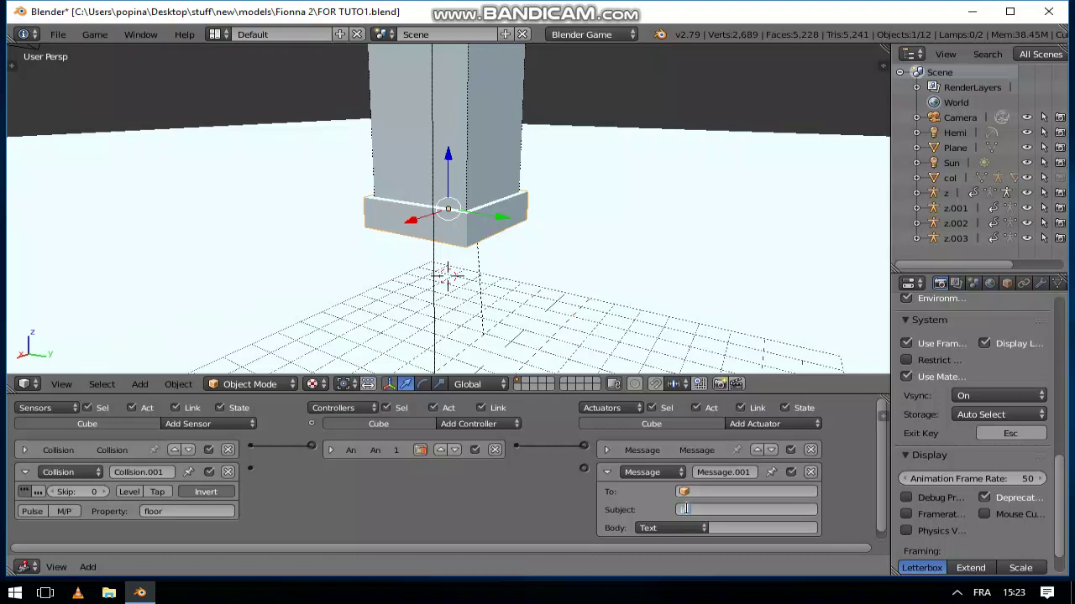
pyautogui.press('Return')
pyautogui.moveTo(253, 470); pyautogui.dragTo(585, 467)
pyautogui.click(606, 473)
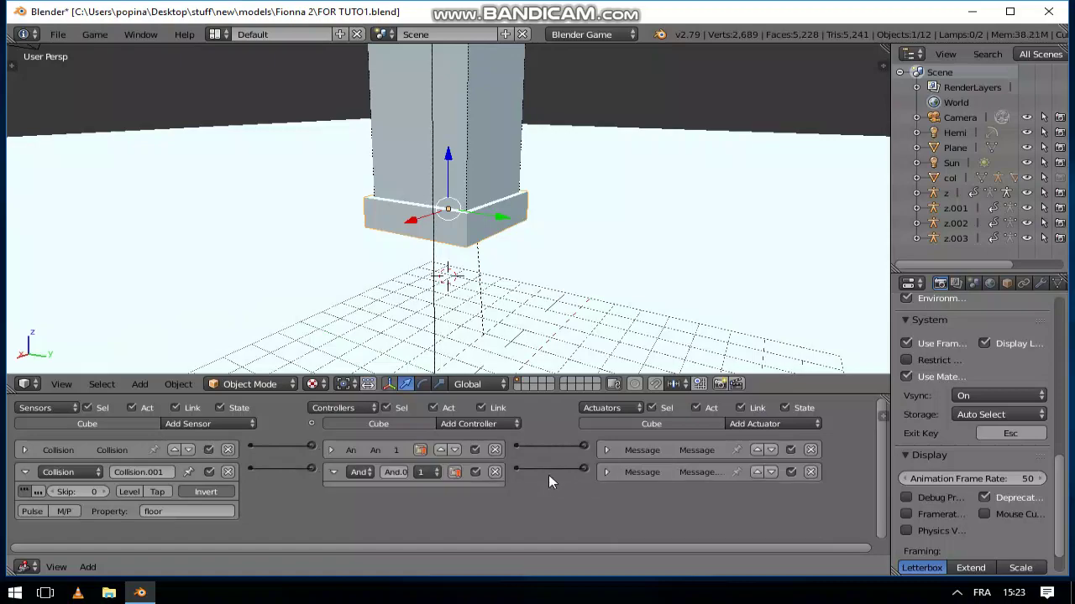
pyautogui.click(333, 472)
pyautogui.click(25, 470)
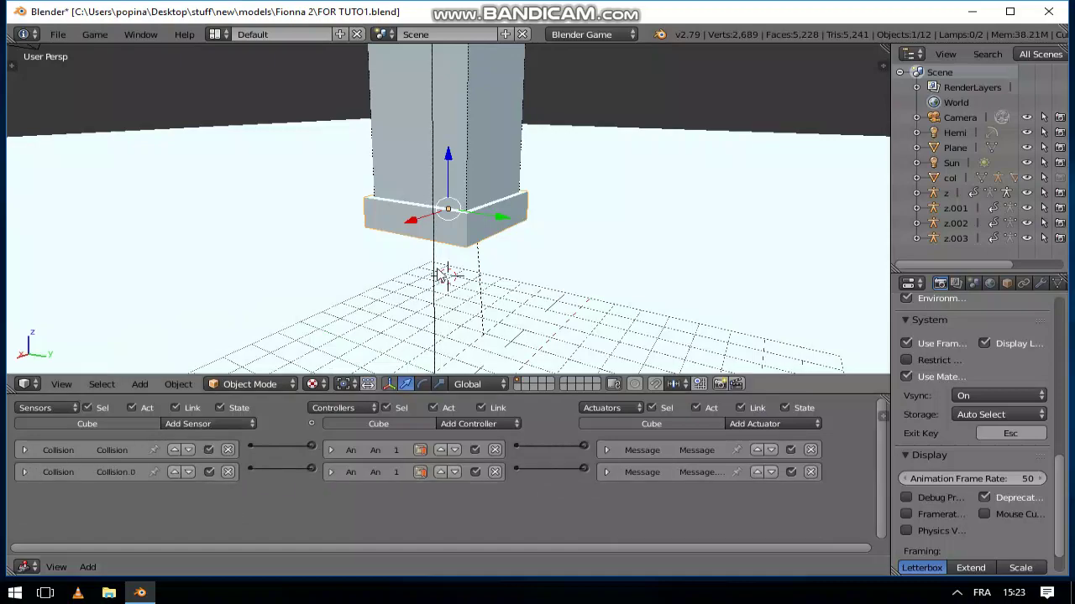
# Select the Armature and add a Message sensor with subject 'in air'
pyautogui.click(998, 181)
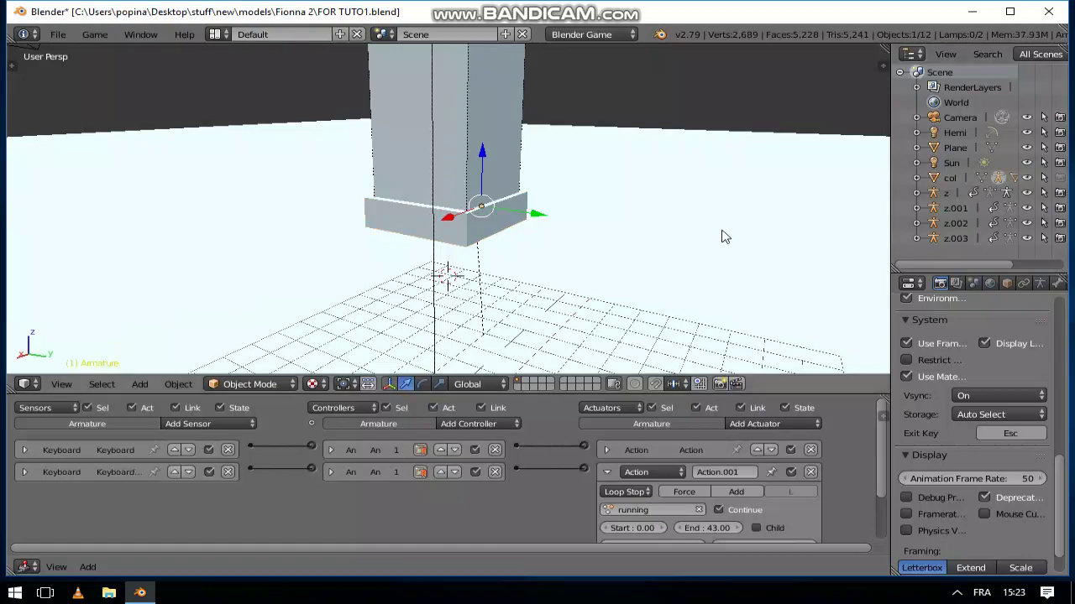
pyautogui.press('KP_Decimal')
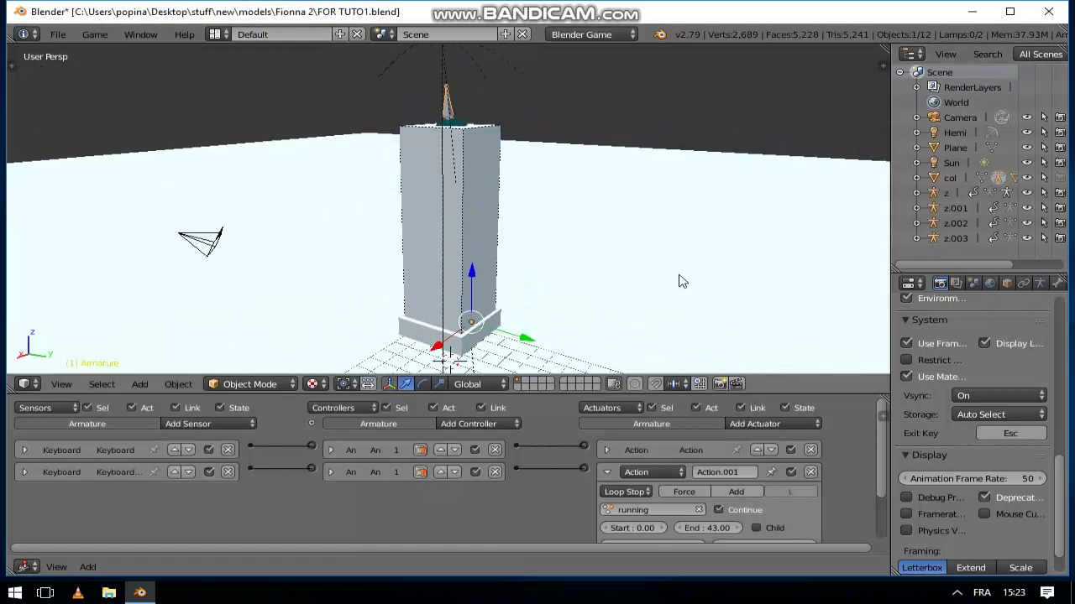
pyautogui.click(607, 471)
pyautogui.click(234, 424)
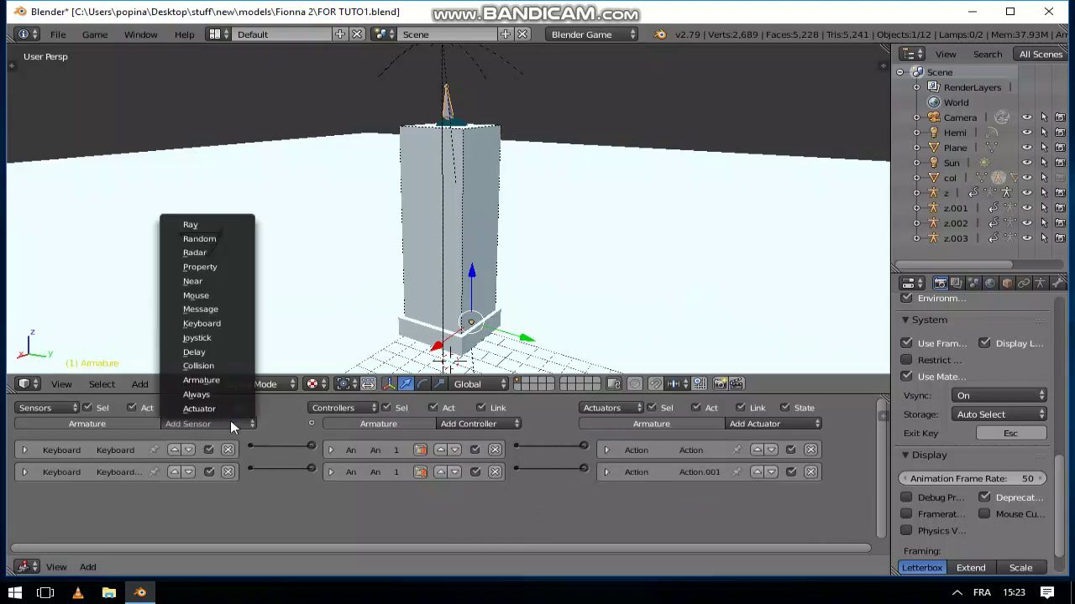
pyautogui.click(214, 308)
pyautogui.scroll(-1, 216, 456)
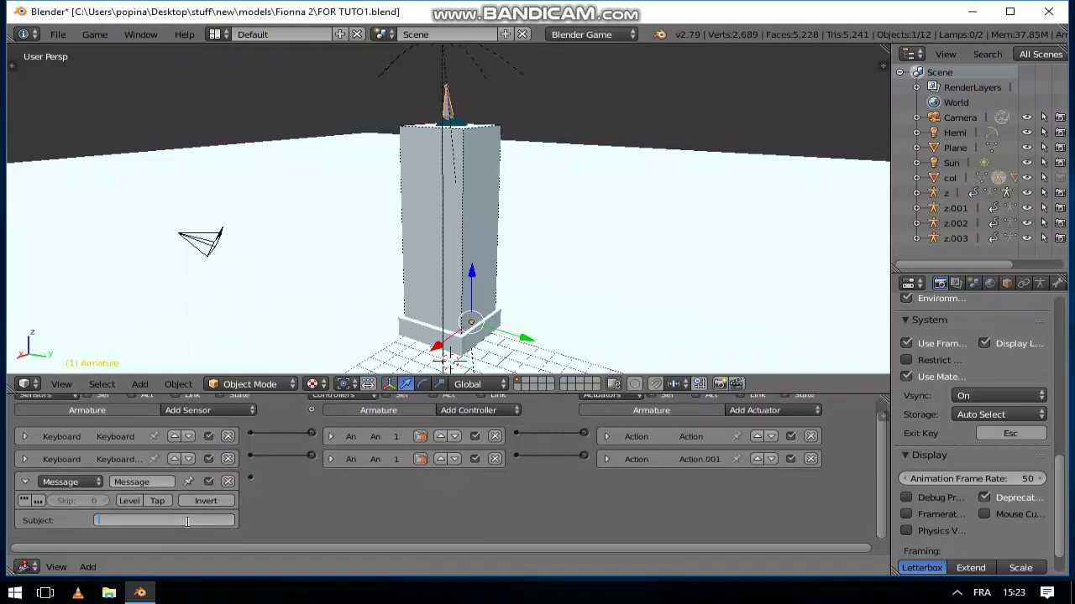
pyautogui.write('land')
pyautogui.press('BackSpace')
pyautogui.write('in air')
pyautogui.press('Return')
# Add an Action actuator wired to the 'in air' sensor, with pulse mode on
pyautogui.click(779, 409)
pyautogui.click(780, 389)
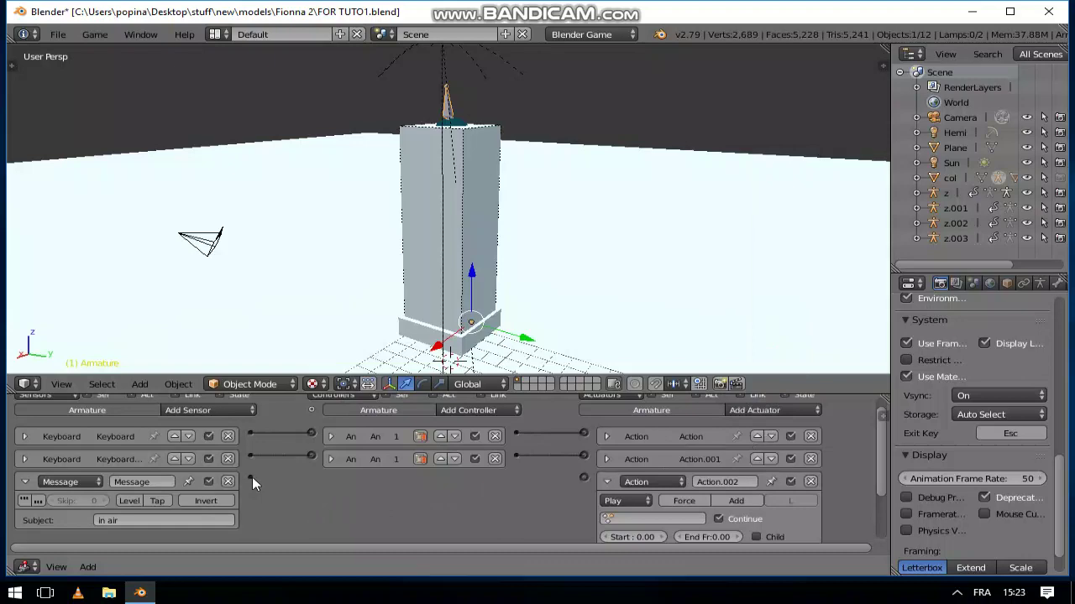
pyautogui.moveTo(251, 477); pyautogui.dragTo(583, 476)
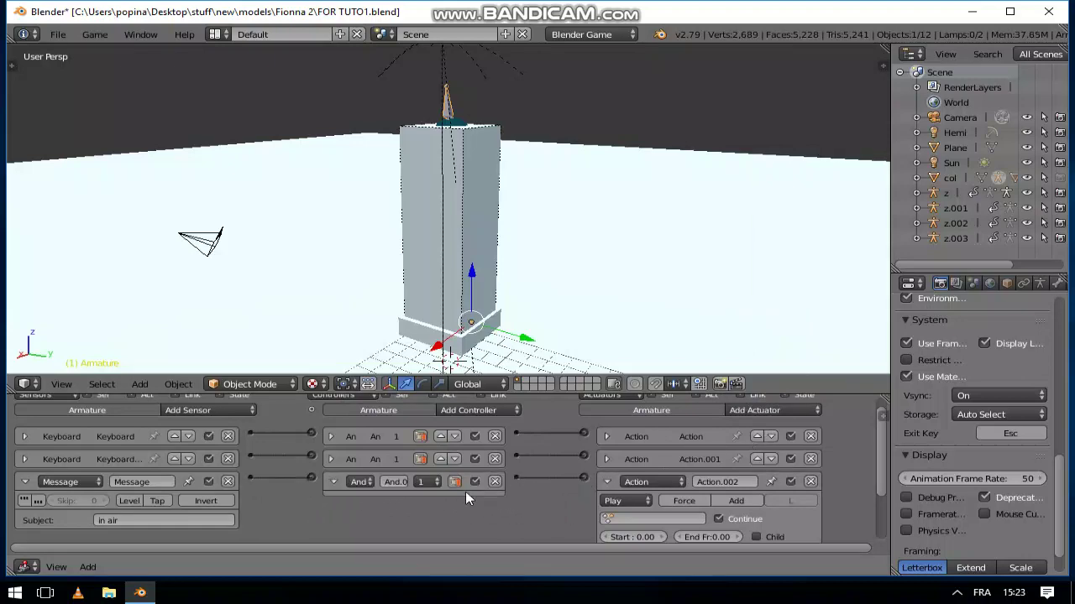
pyautogui.click(24, 501)
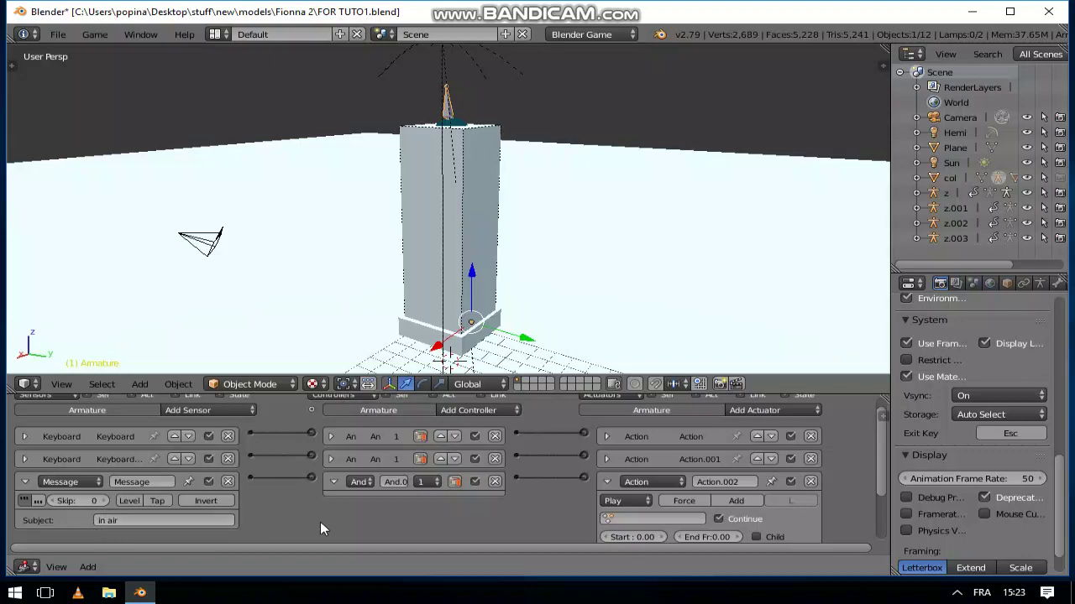
# Set the actuator to play 'falling' as Loop Stop, end frame 22, blend-in 6
pyautogui.click(622, 518)
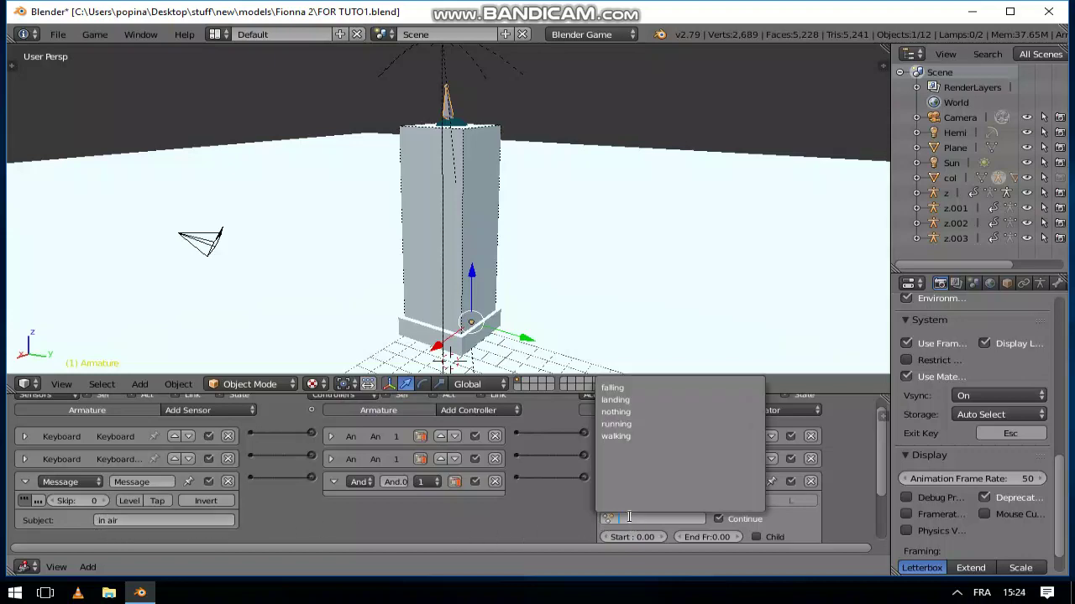
pyautogui.click(646, 387)
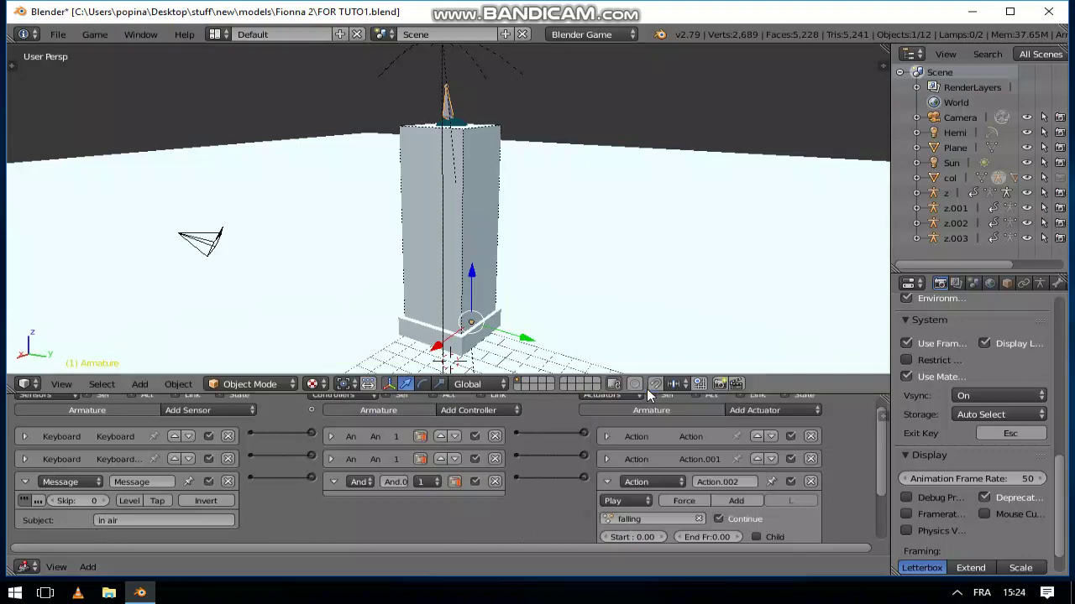
pyautogui.click(627, 502)
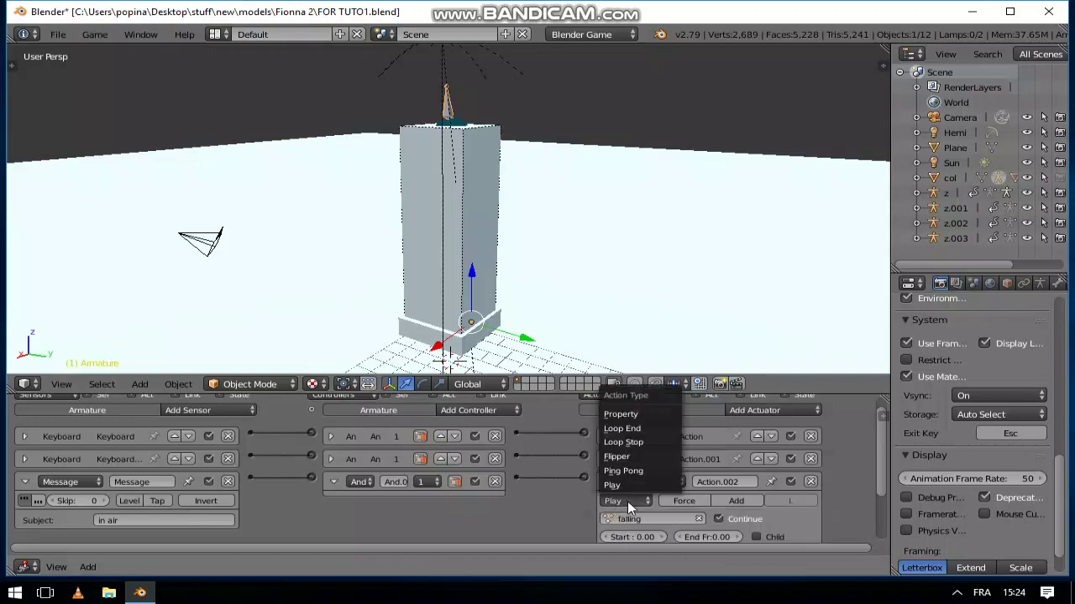
pyautogui.click(636, 446)
pyautogui.moveTo(880, 467); pyautogui.dragTo(884, 498)
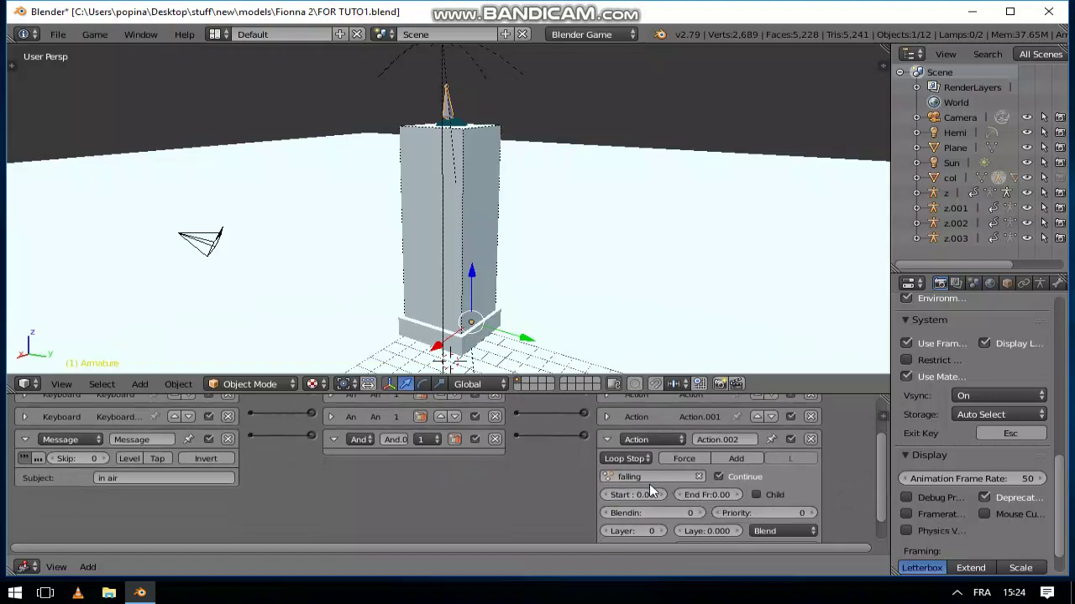
pyautogui.click(708, 494)
pyautogui.write('22')
pyautogui.click(666, 514)
pyautogui.write('6')
pyautogui.press('Return')
pyautogui.click(608, 441)
pyautogui.click(25, 480)
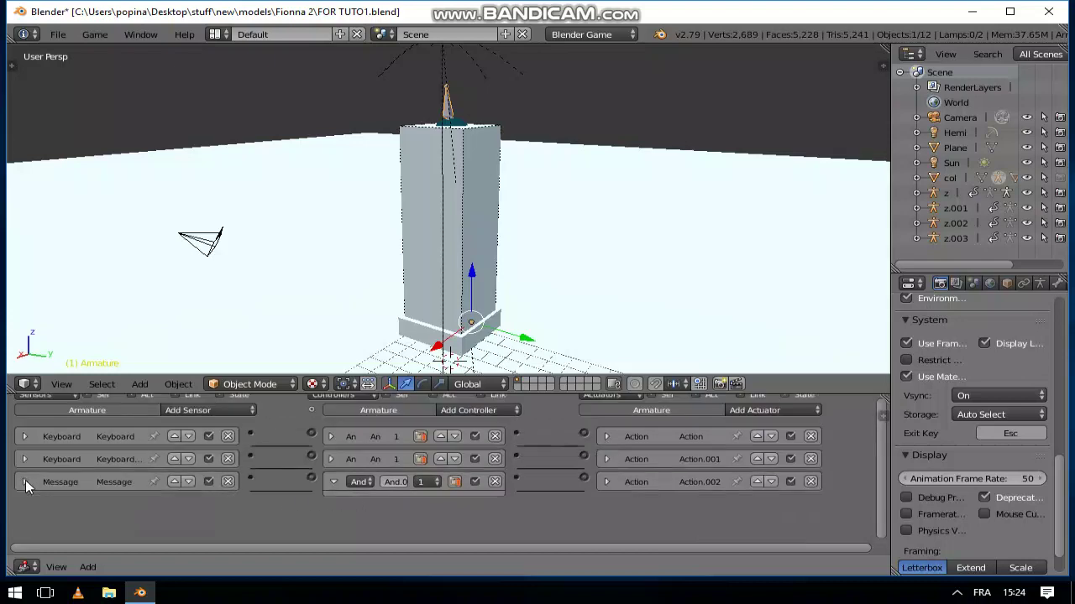
# Add another Message sensor with subject 'landed'
pyautogui.click(217, 422)
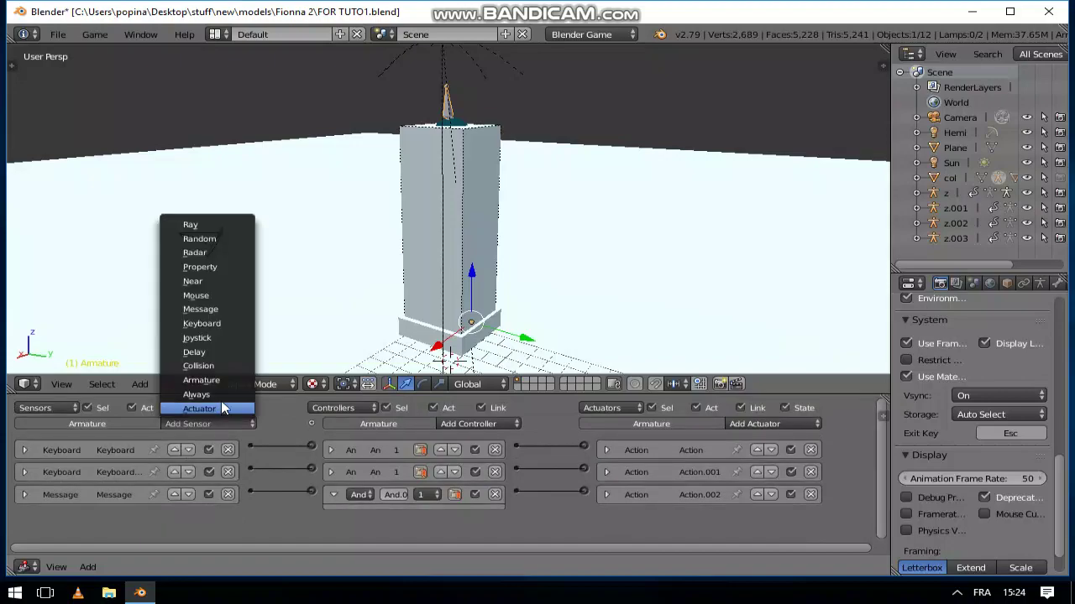
pyautogui.click(225, 308)
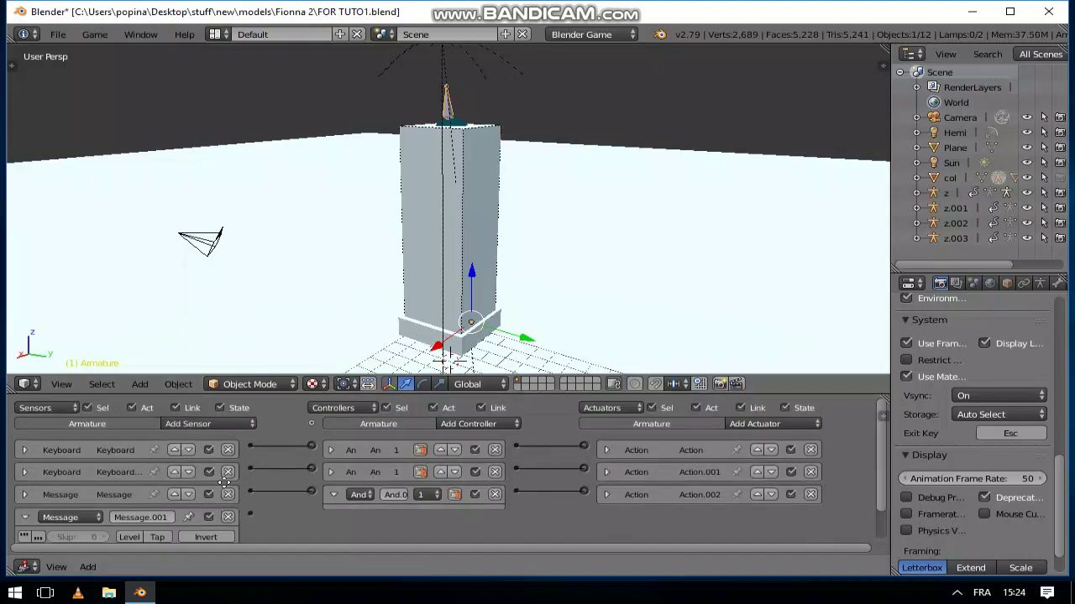
pyautogui.scroll(-2, 220, 483)
pyautogui.click(161, 523)
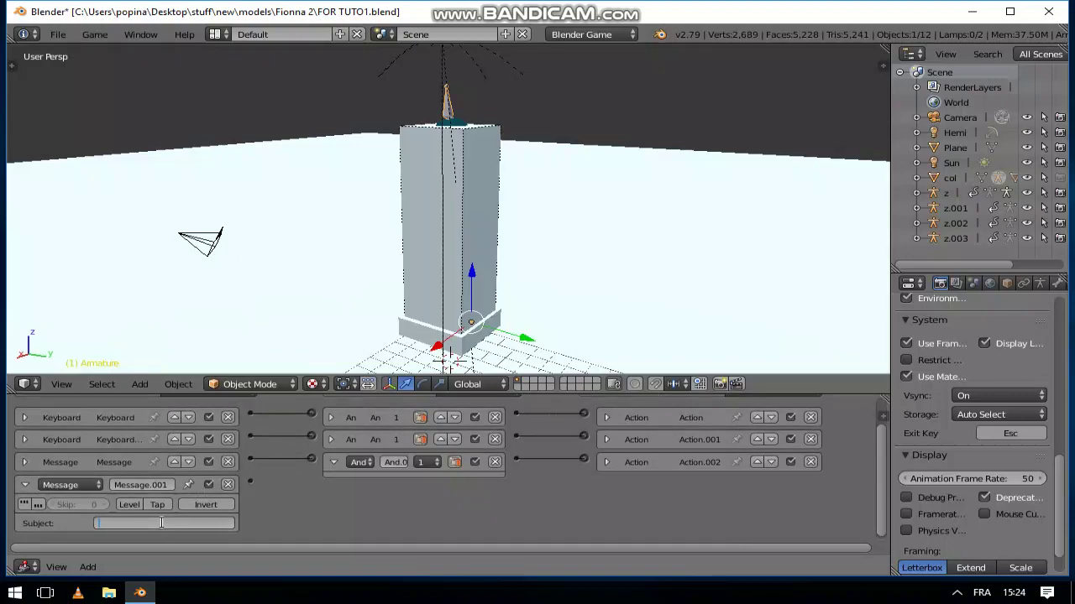
pyautogui.write('landed')
pyautogui.press('Return')
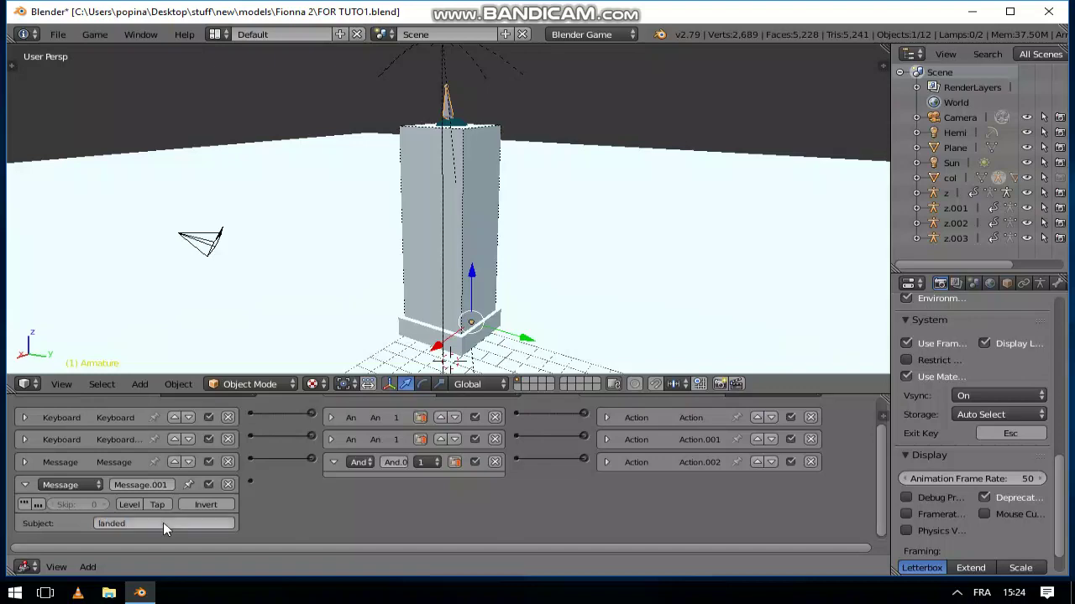
pyautogui.scroll(2, 504, 491)
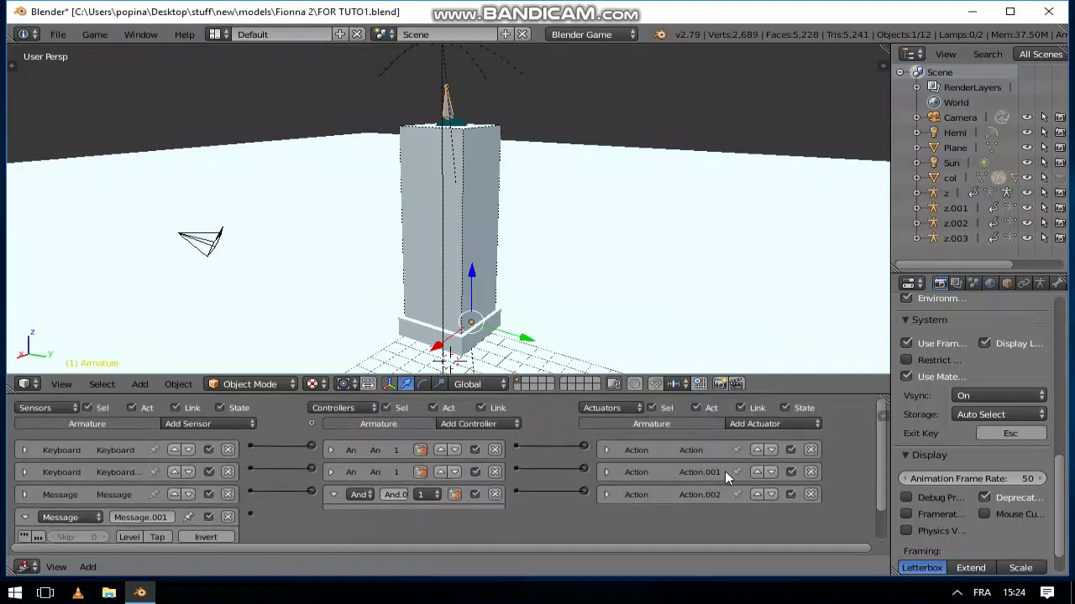
# Add an Action actuator wired to the 'landed' sensor that plays the 'landing' action
pyautogui.click(758, 426)
pyautogui.click(766, 391)
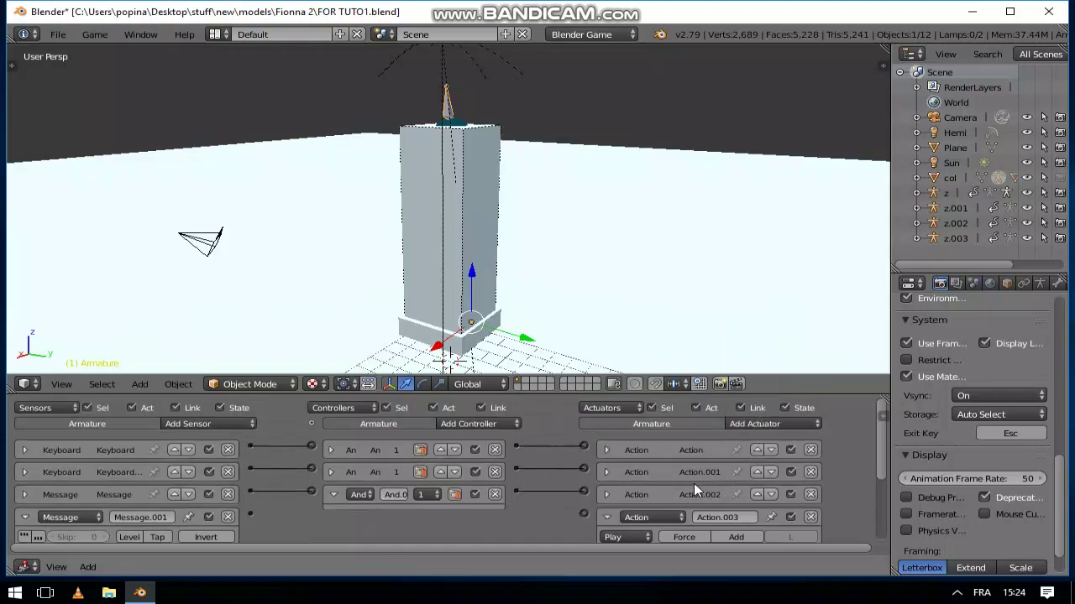
pyautogui.scroll(-2, 409, 479)
pyautogui.moveTo(249, 482); pyautogui.dragTo(583, 482)
pyautogui.click(617, 523)
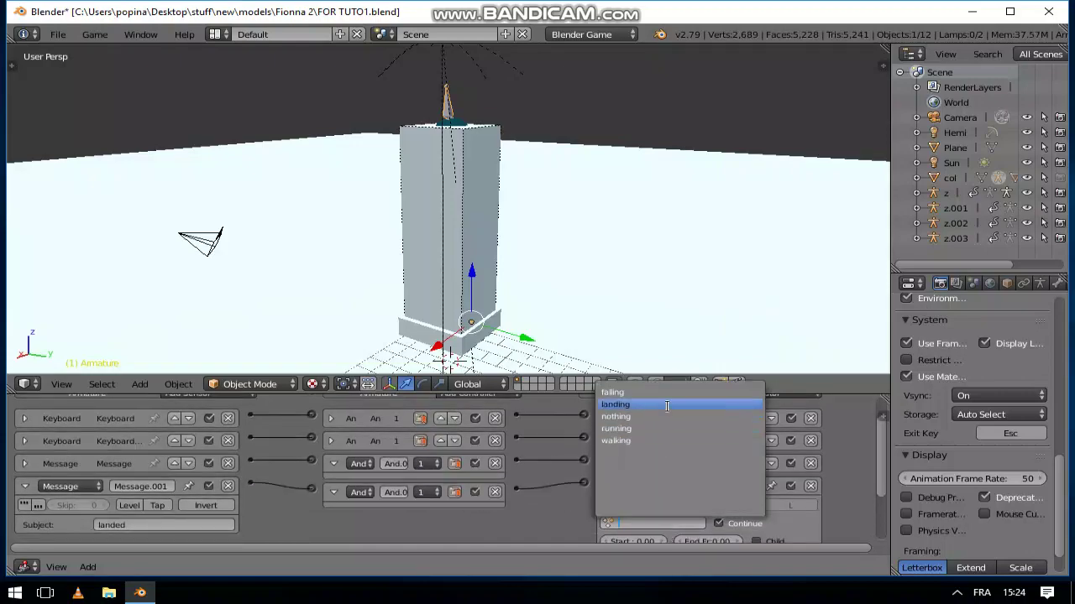
pyautogui.click(668, 405)
pyautogui.scroll(-2, 656, 518)
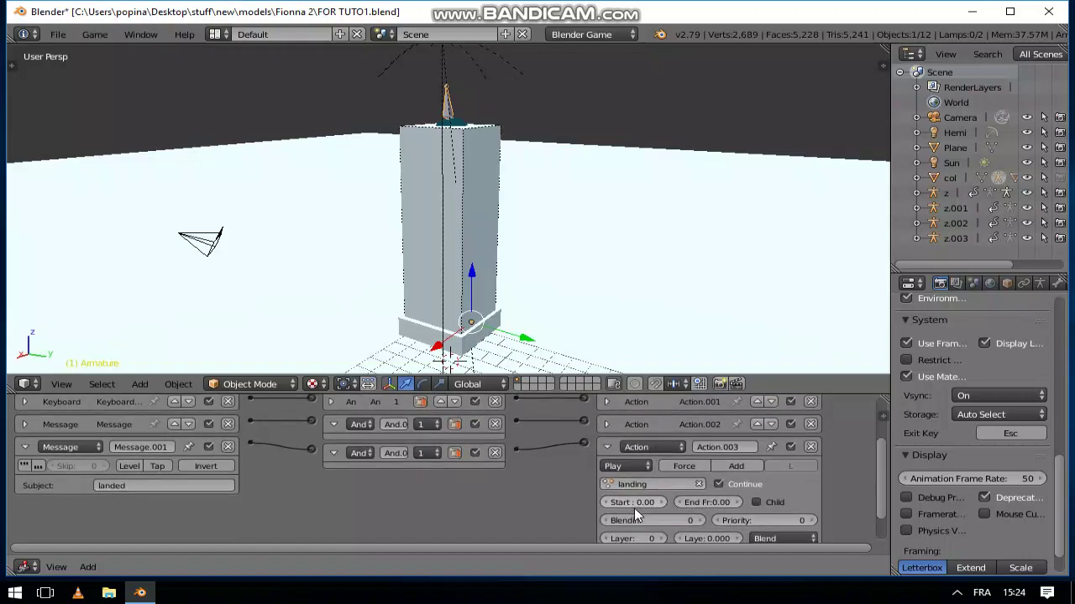
# Set the landing actuator's end frame to 61 and blend-in to 6
pyautogui.click(700, 502)
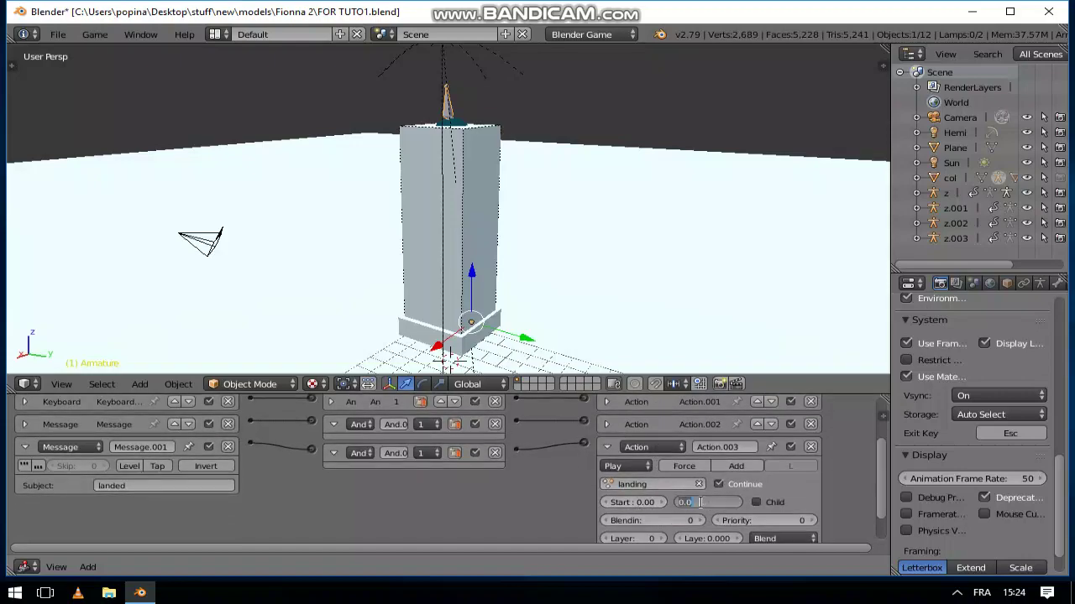
pyautogui.write('61')
pyautogui.press('Return')
pyautogui.click(664, 521)
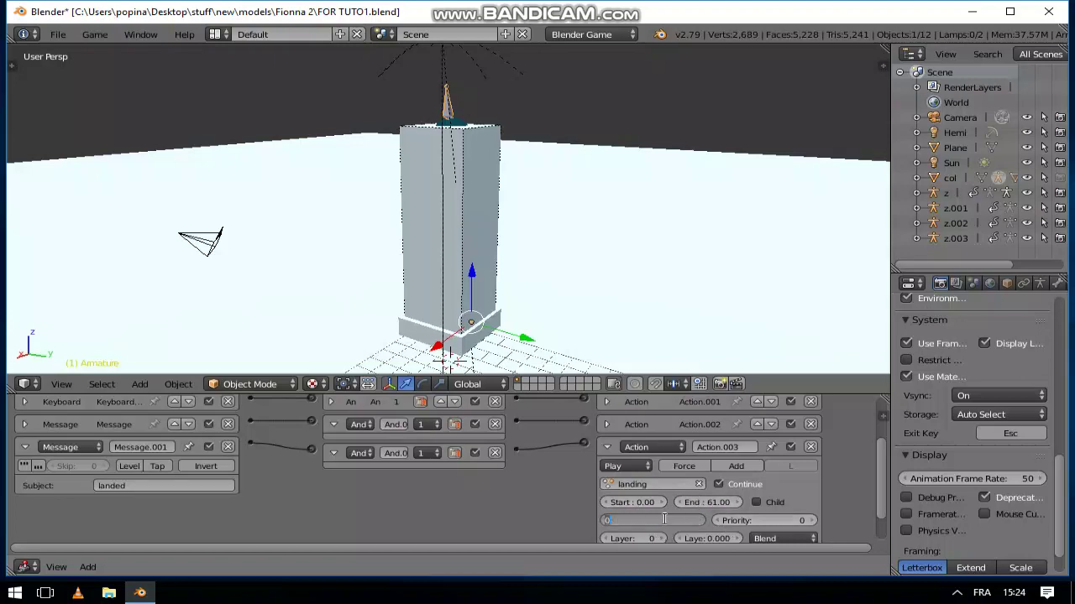
pyautogui.write('6')
pyautogui.press('Return')
pyautogui.rightClick(599, 336)
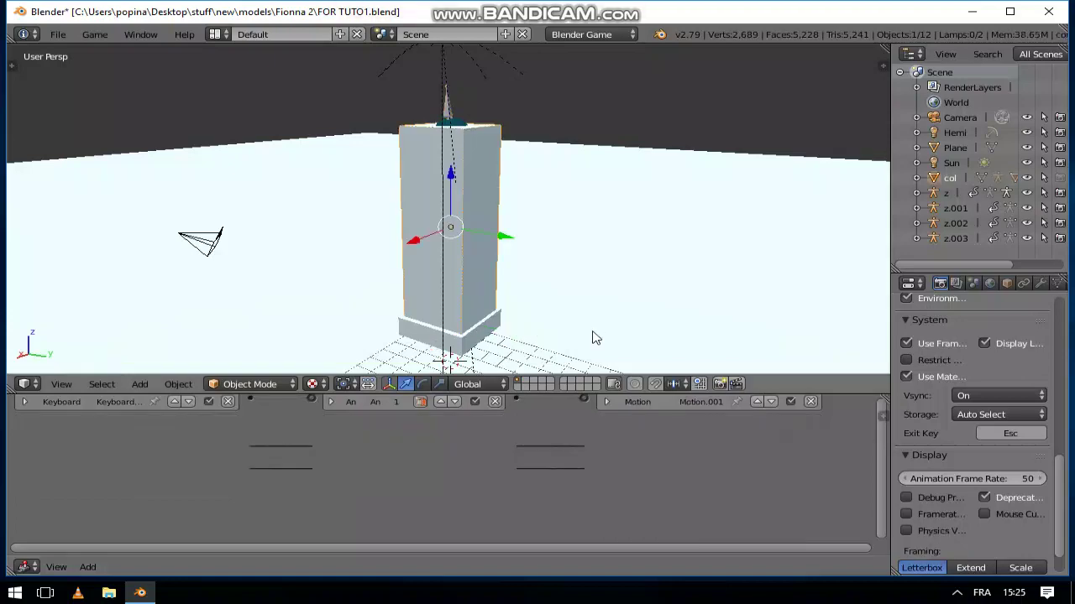
# Make the base slab a Sensor physics object with Collision Bounds, then enlarge and recentre the 3D view
pyautogui.rightClick(493, 329)
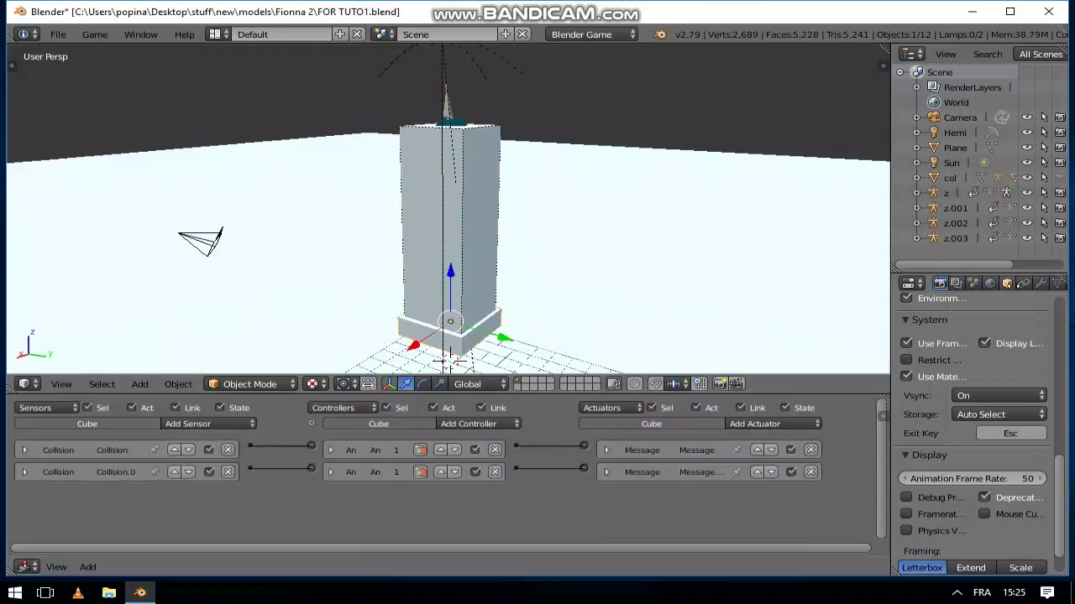
pyautogui.click(1017, 283)
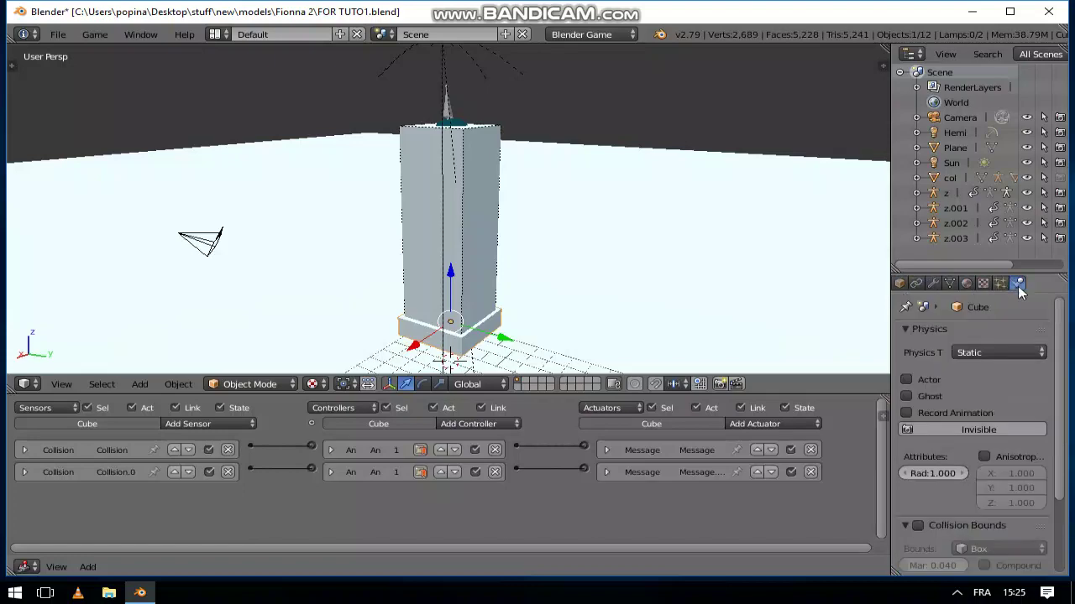
pyautogui.click(988, 356)
pyautogui.click(983, 235)
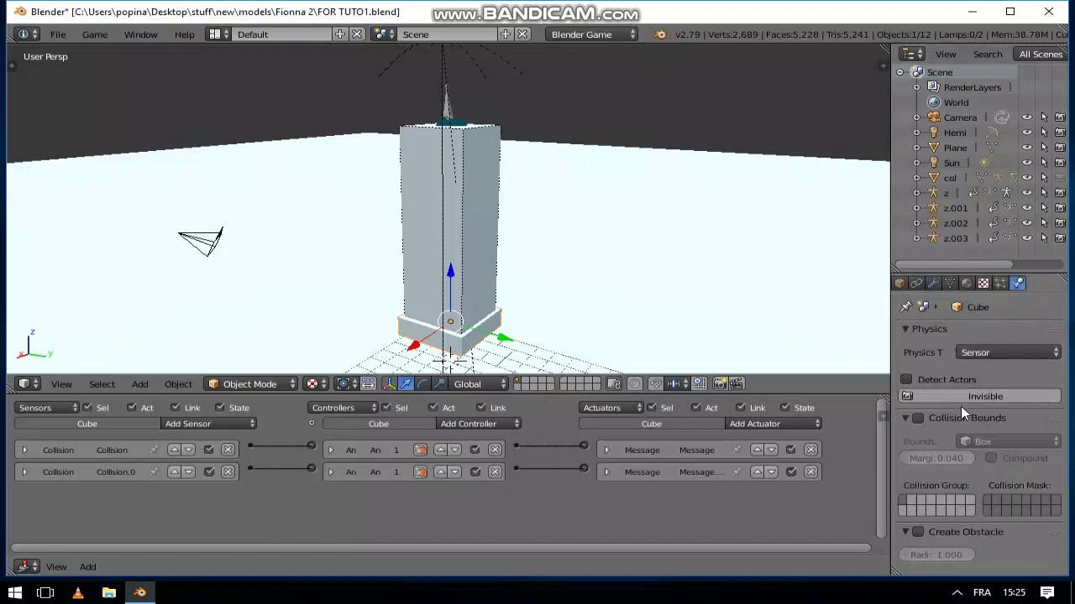
pyautogui.click(917, 417)
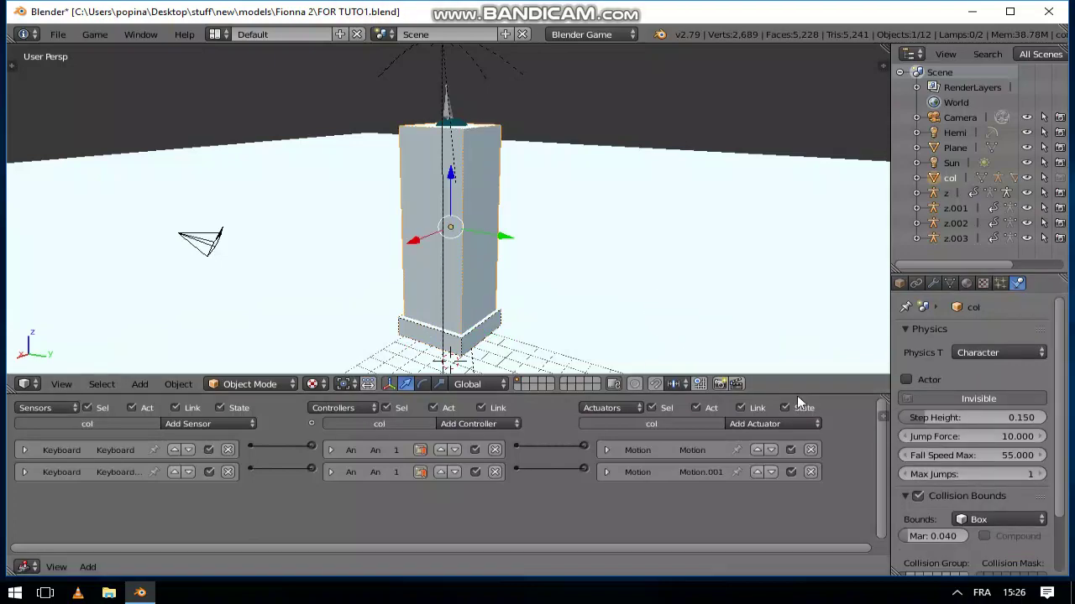
pyautogui.moveTo(796, 393); pyautogui.dragTo(789, 505)
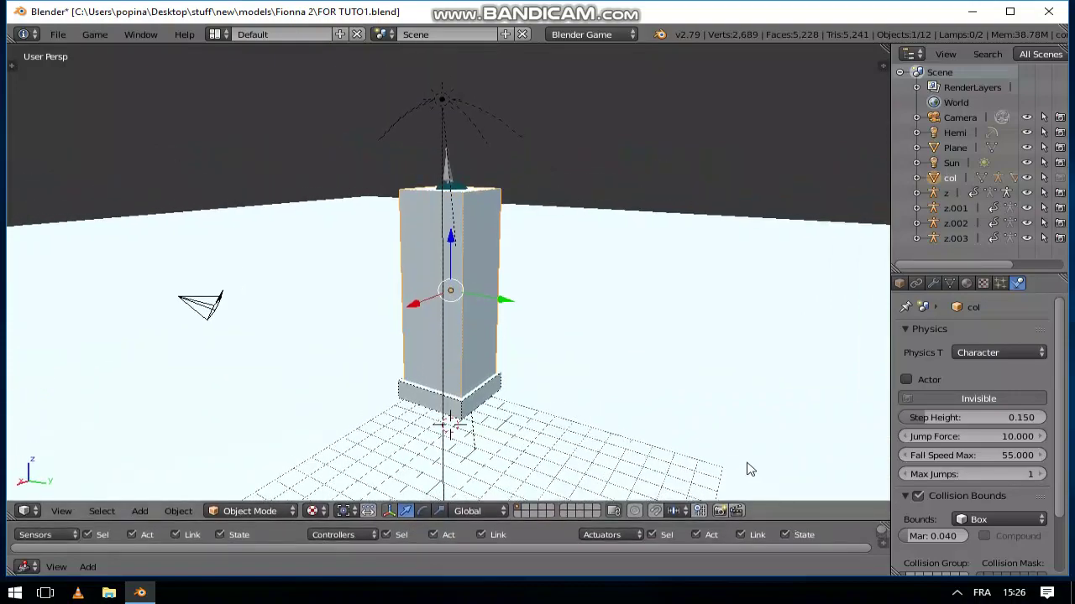
pyautogui.keyDown('shift'); pyautogui.moveTo(550, 403); pyautogui.dragTo(625, 291, button='middle'); pyautogui.keyUp('shift')
# Run the game twice to test the character's jump and fall
pyautogui.press('p')
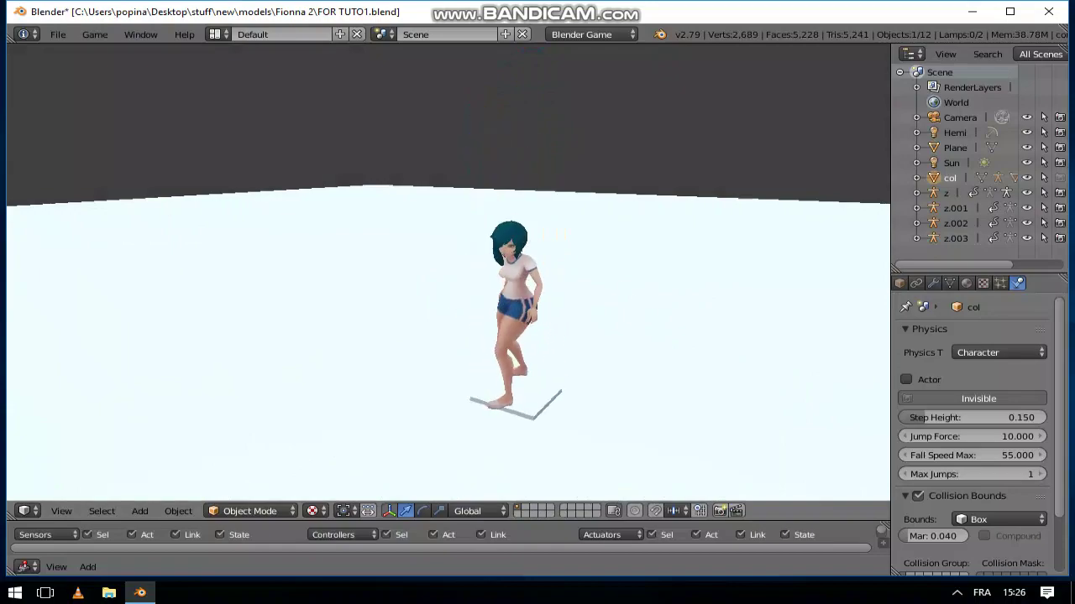
pyautogui.press('Escape')
pyautogui.press('p')
pyautogui.press('Escape')
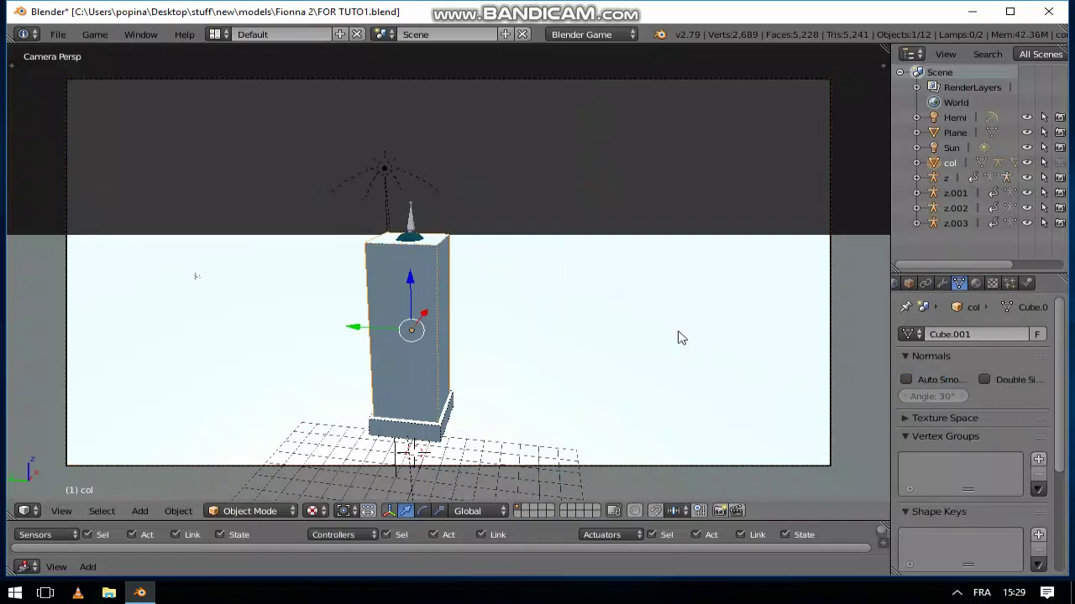
# Reframe the scene through the camera view and run the game again
pyautogui.moveTo(694, 345); pyautogui.dragTo(720, 360, button='middle')
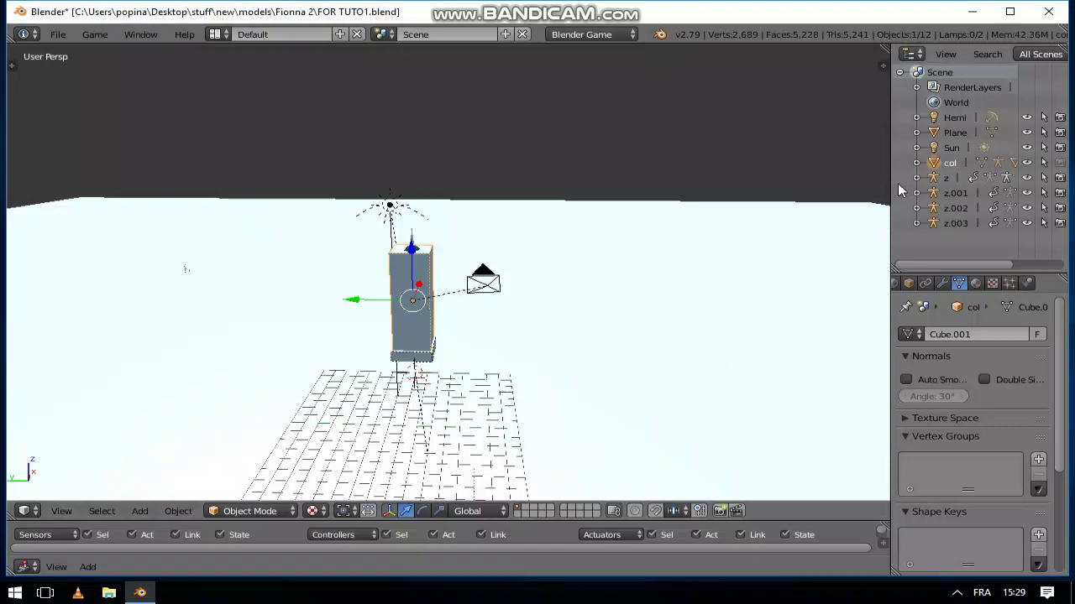
pyautogui.moveTo(775, 300); pyautogui.dragTo(645, 319, button='middle')
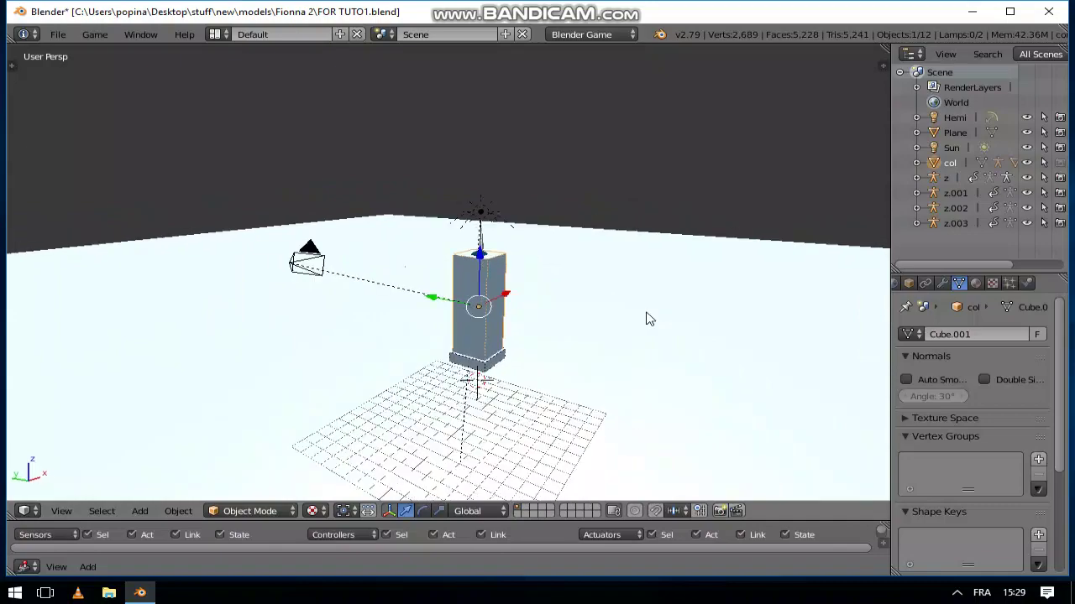
pyautogui.press('KP_0')
pyautogui.press('p')
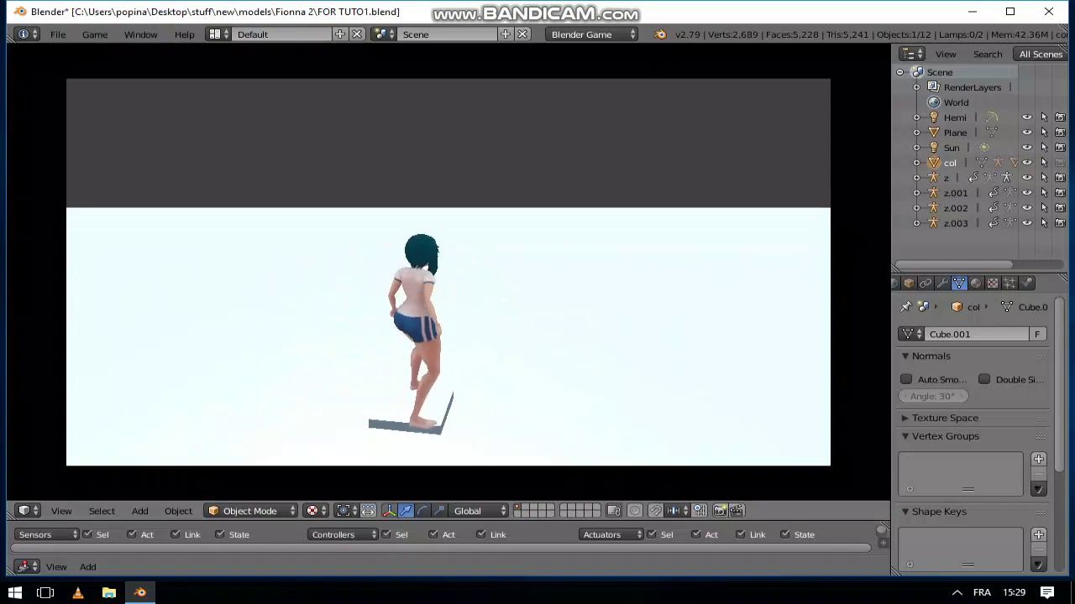
pyautogui.press('Escape')
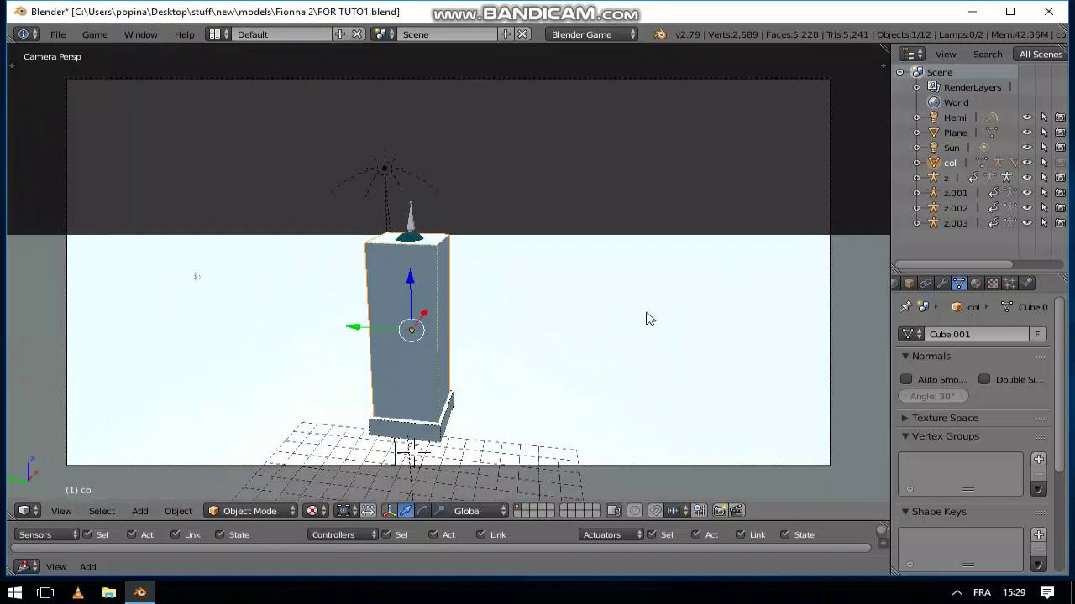
# Lower the ground plane along Z and play-test the jump again
pyautogui.press('g')
pyautogui.press('z')
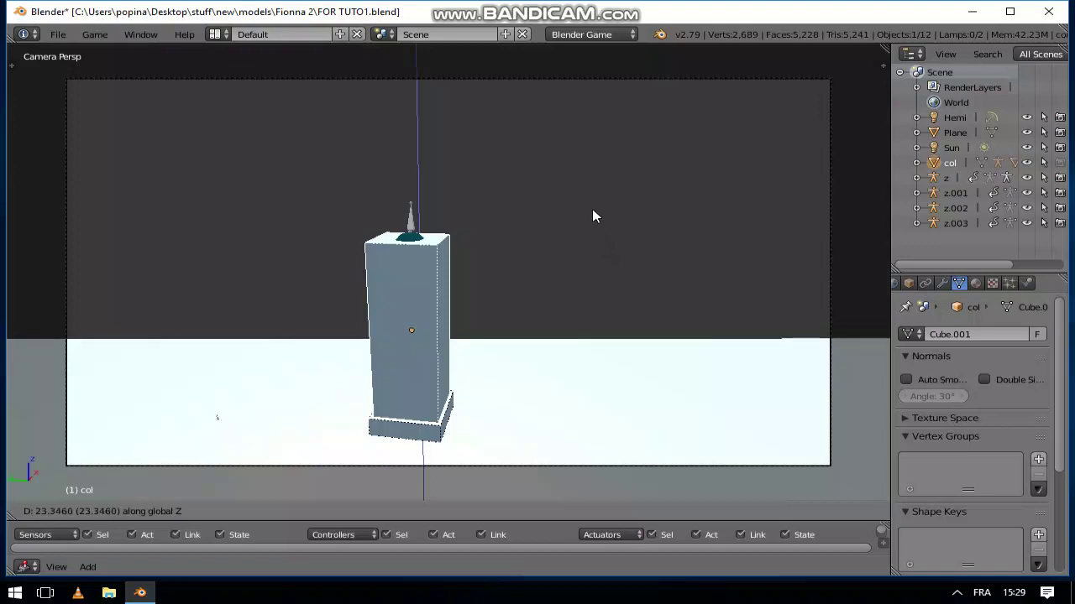
pyautogui.click(576, 112)
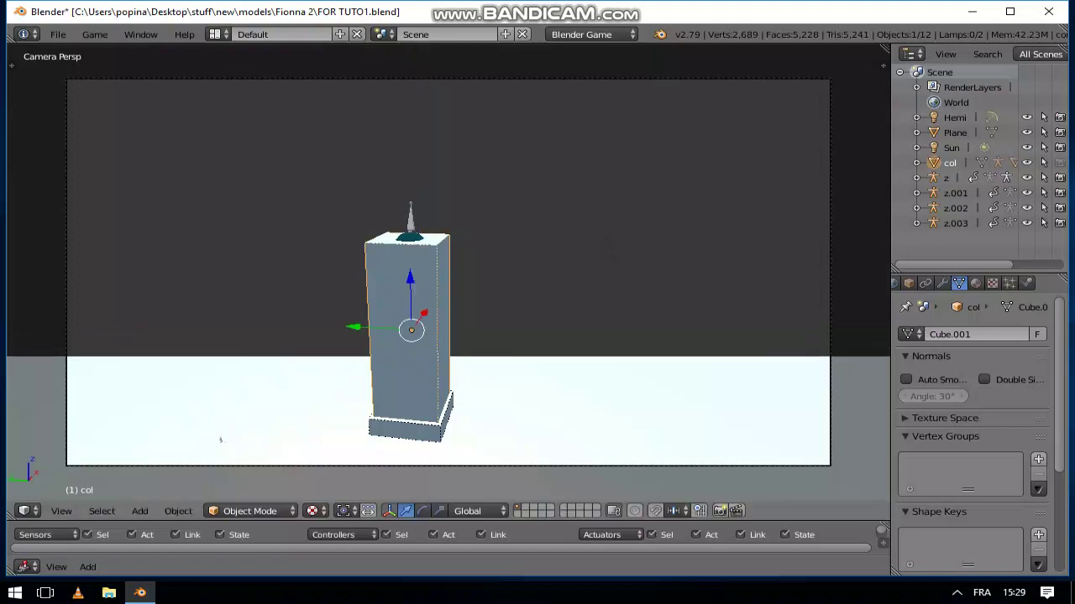
pyautogui.press('p')
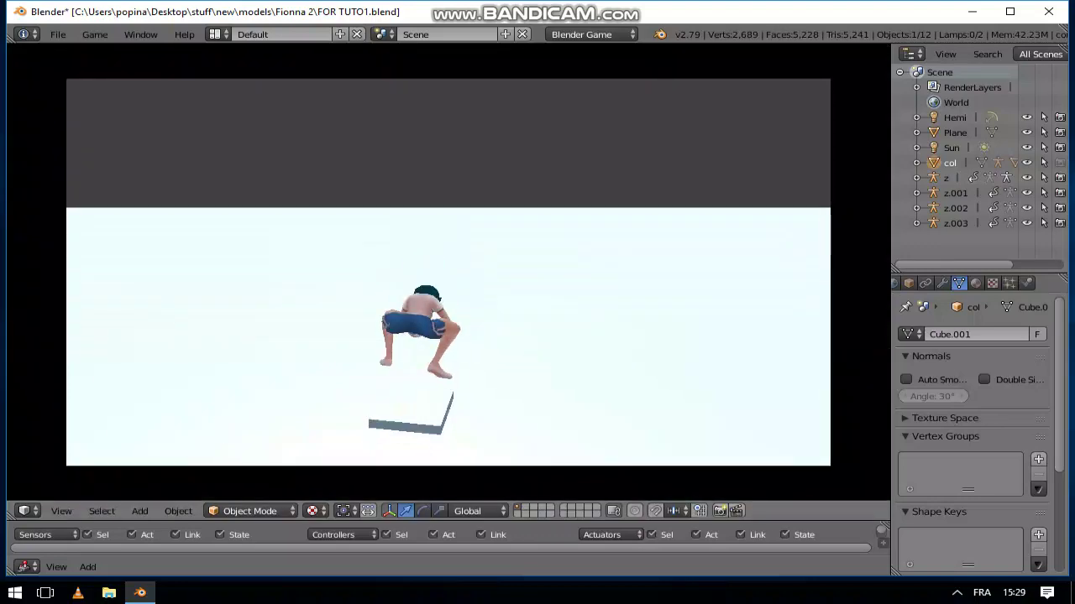
pyautogui.press('Escape')
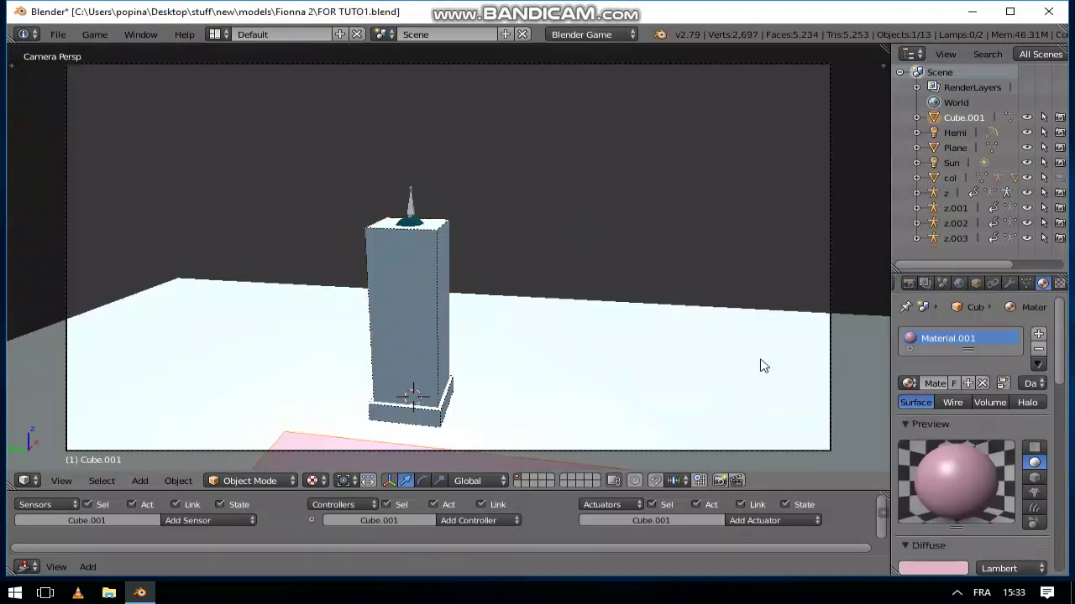
pyautogui.press('p')
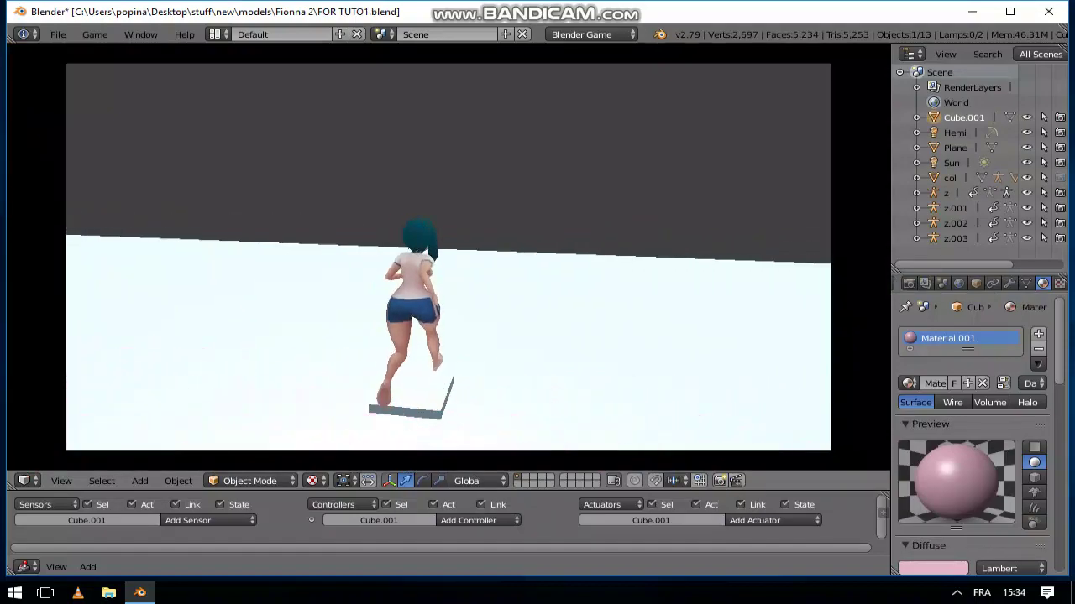
pyautogui.press('Escape')
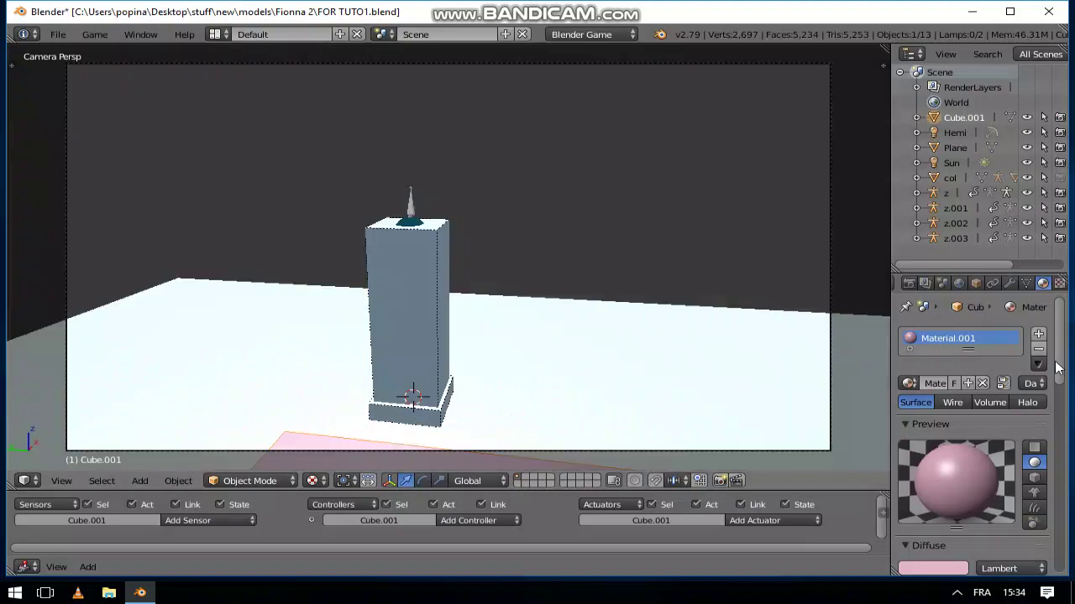
pyautogui.press('p')
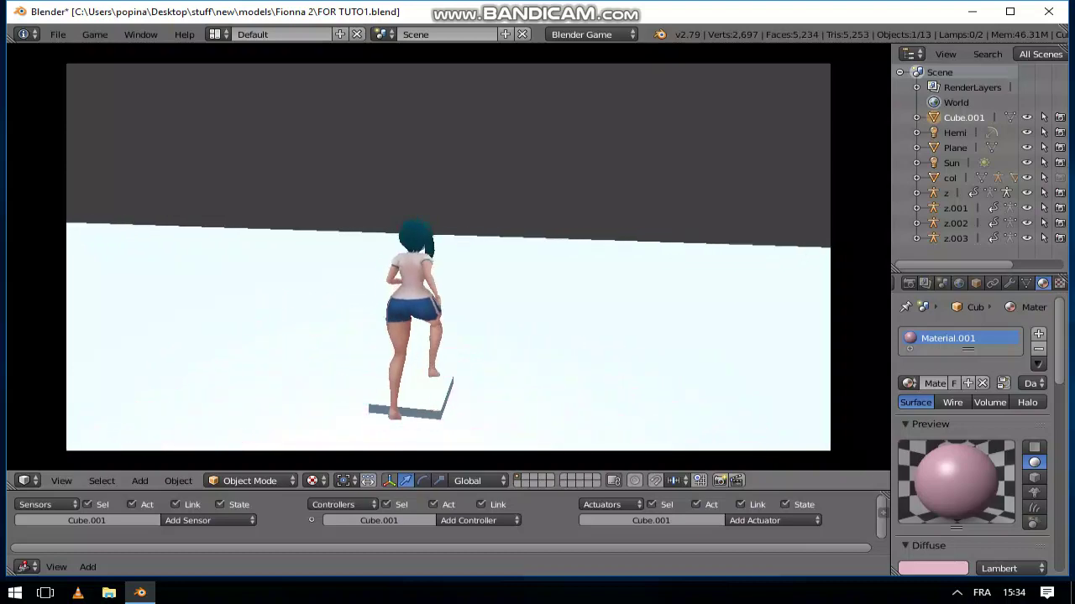
pyautogui.press('Escape')
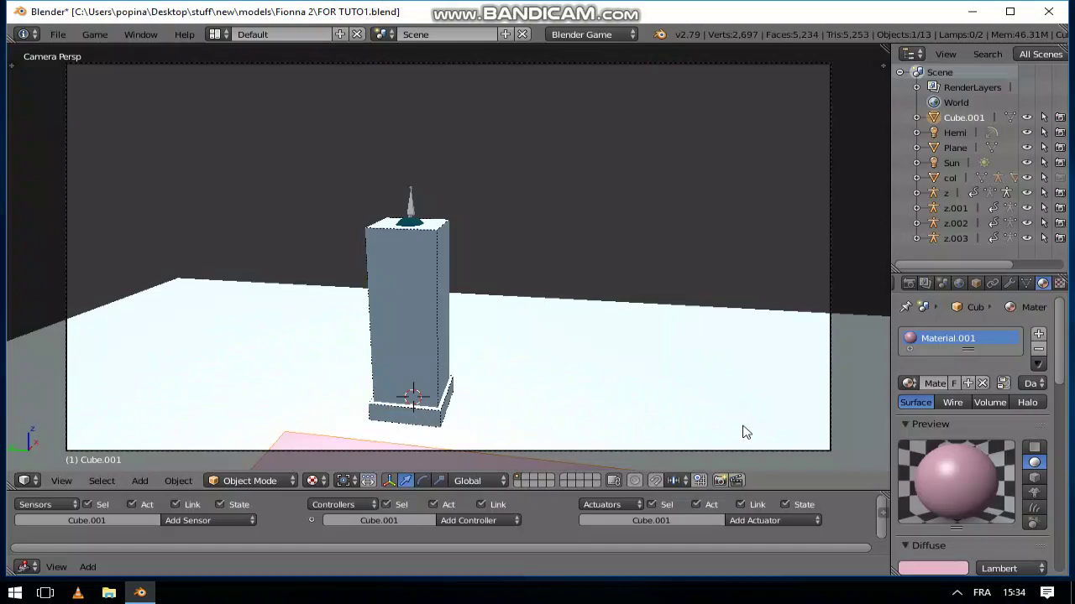
pyautogui.moveTo(811, 493); pyautogui.dragTo(815, 380)
# Select the Armature and set the Action.002 falling actuator's priority to 2
pyautogui.click(999, 177)
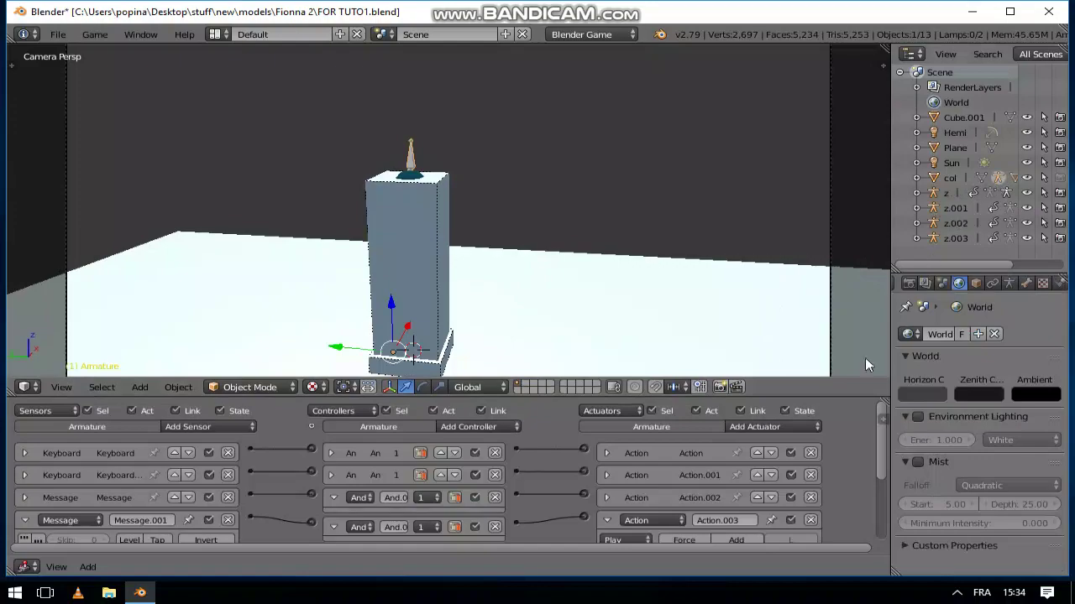
pyautogui.moveTo(802, 388); pyautogui.dragTo(806, 280)
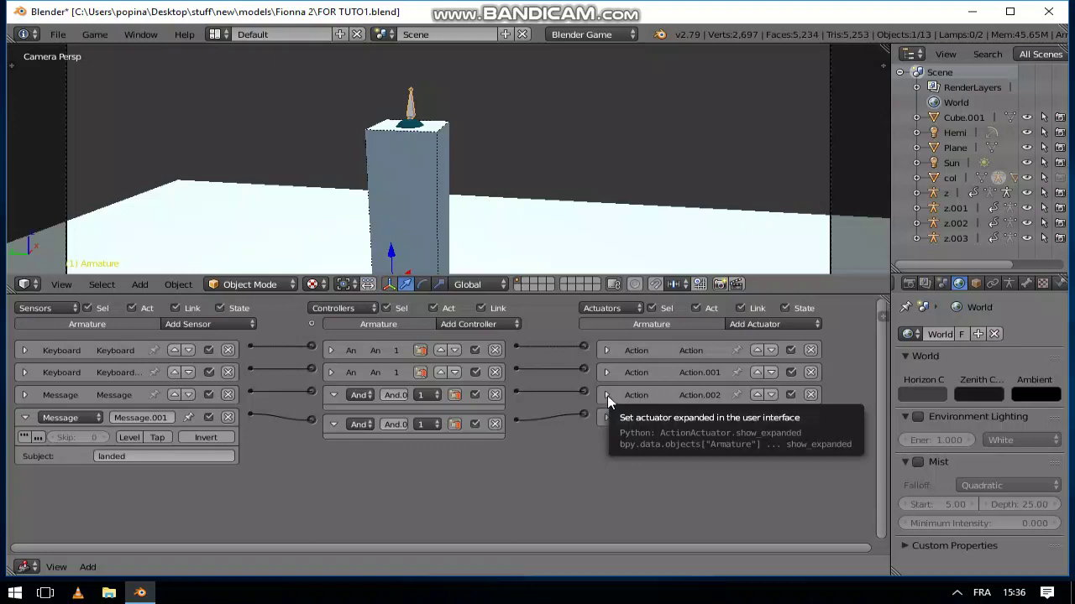
pyautogui.click(607, 395)
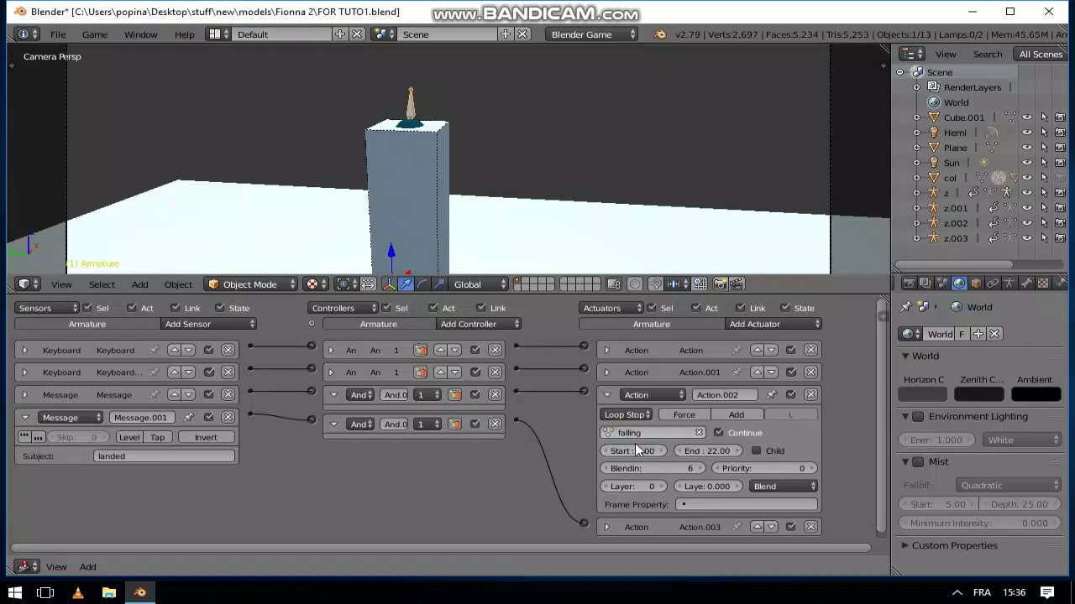
pyautogui.moveTo(765, 472); pyautogui.dragTo(776, 468)
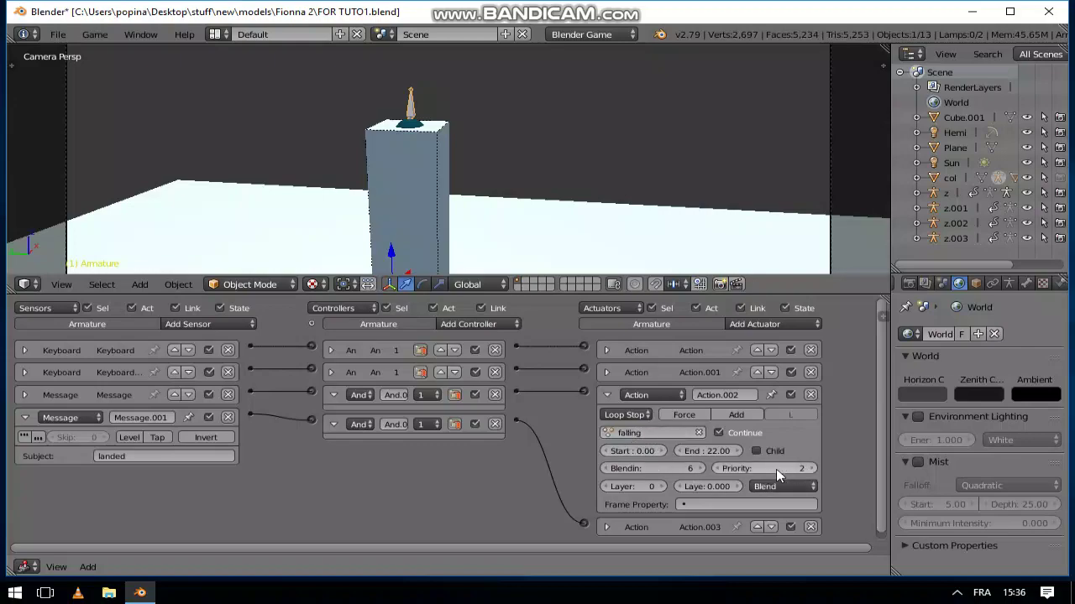
pyautogui.click(607, 396)
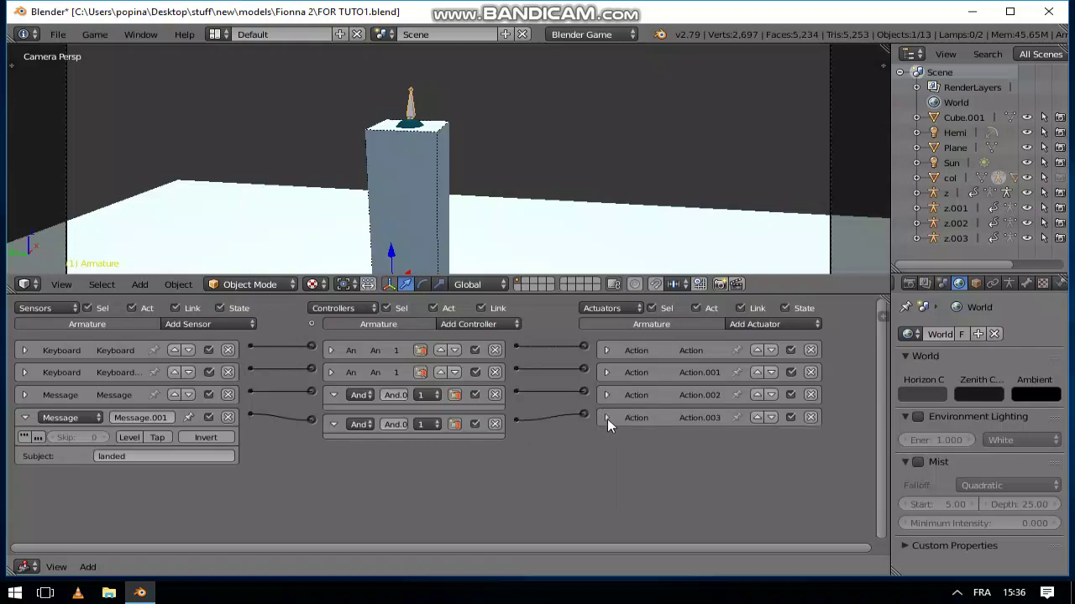
# Put the Action.003 landing actuator on layer 1, then enlarge the 3D view
pyautogui.click(606, 418)
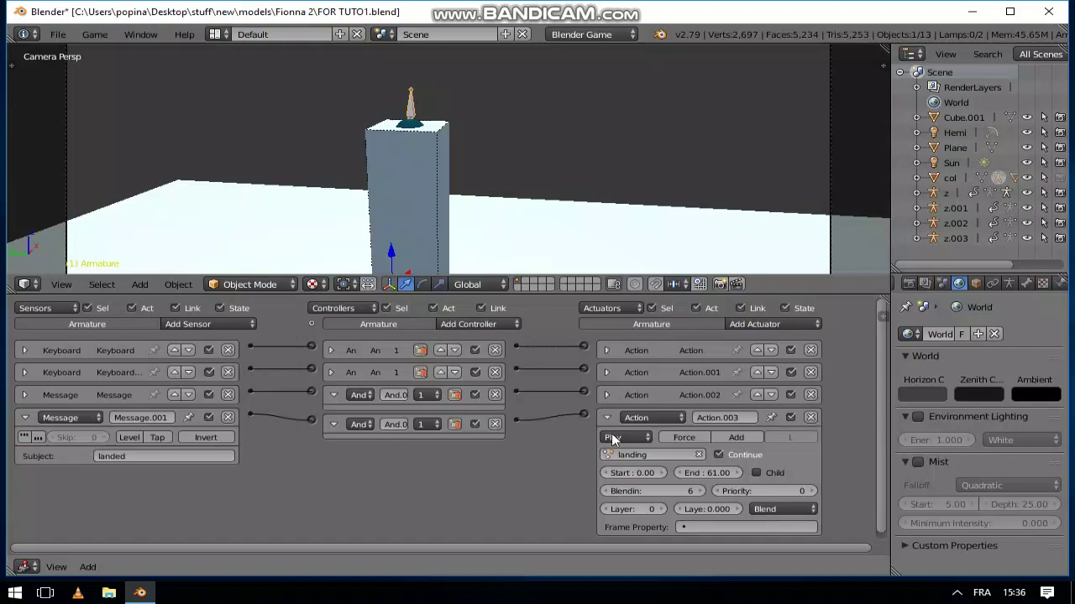
pyautogui.click(661, 510)
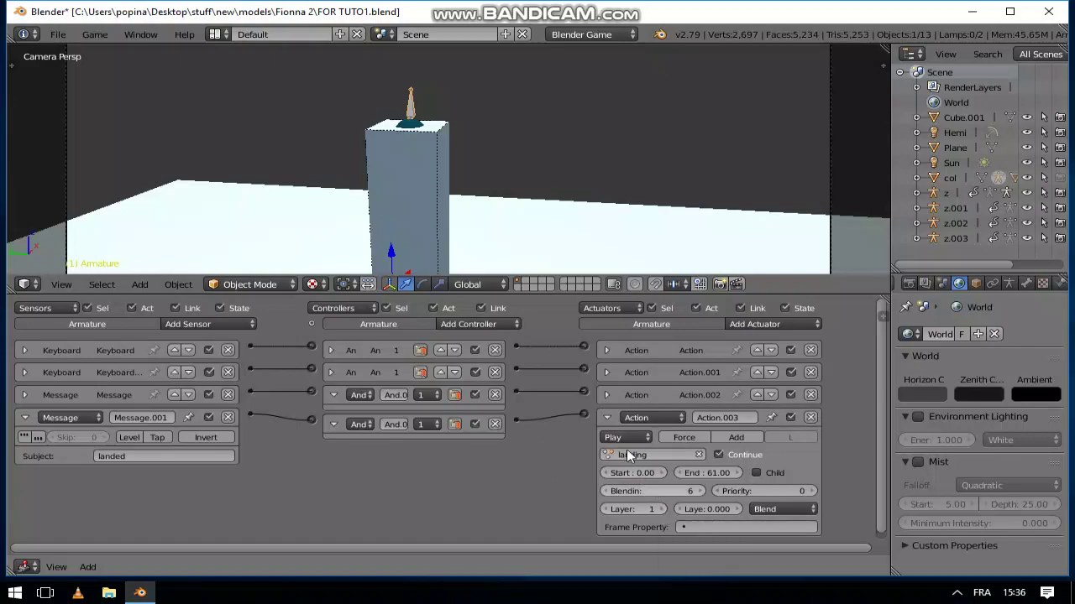
pyautogui.click(607, 419)
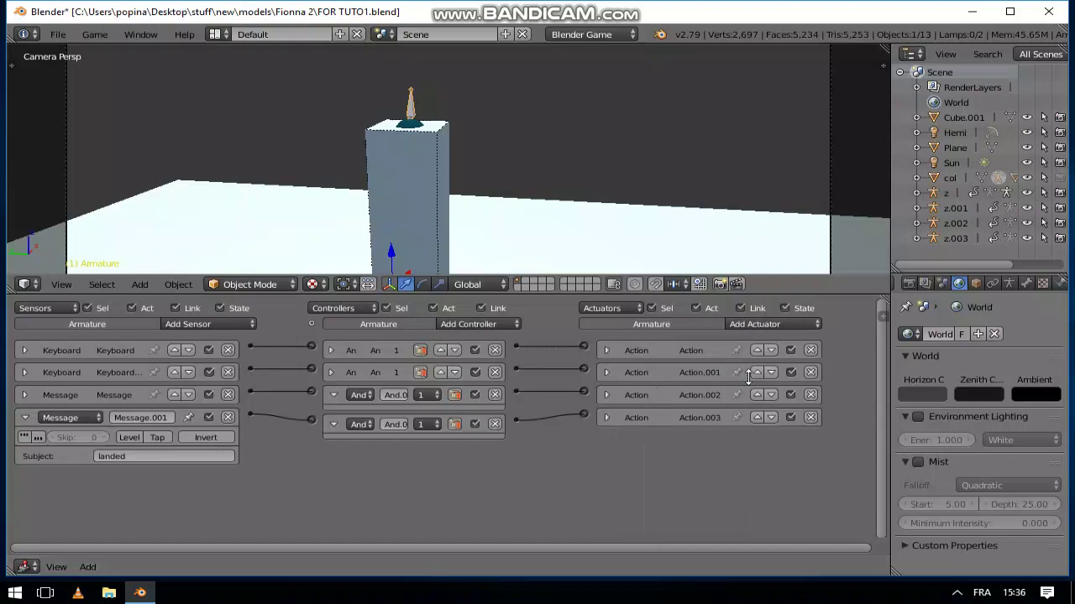
pyautogui.moveTo(747, 292); pyautogui.dragTo(747, 502)
pyautogui.moveTo(652, 370); pyautogui.dragTo(456, 360, button='middle')
# Select Cube.001 and the col box and move both upward along Z
pyautogui.scroll(-3, 502, 349)
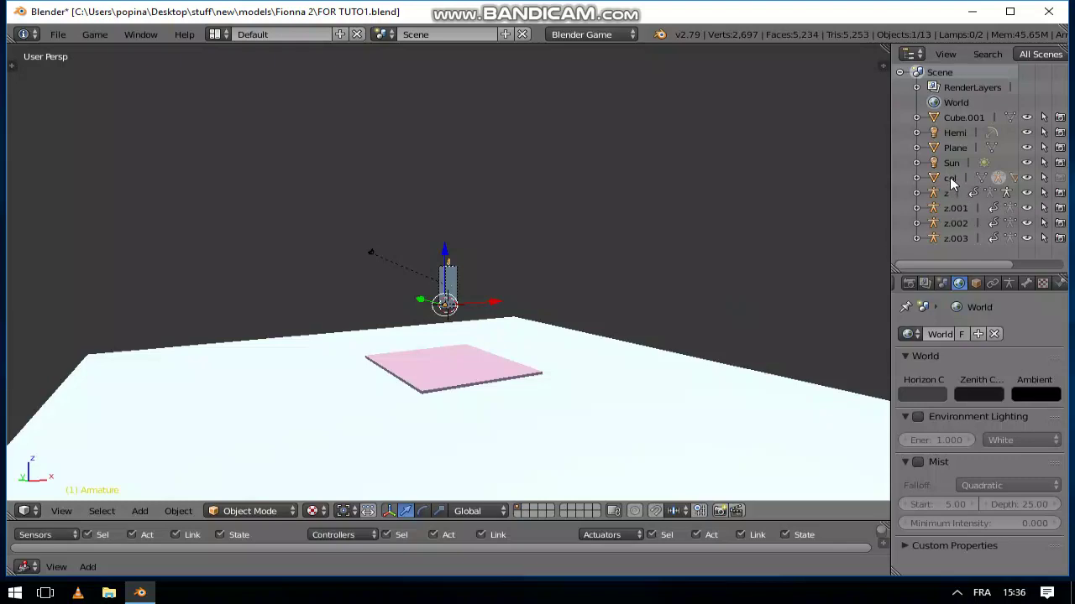
pyautogui.click(963, 117)
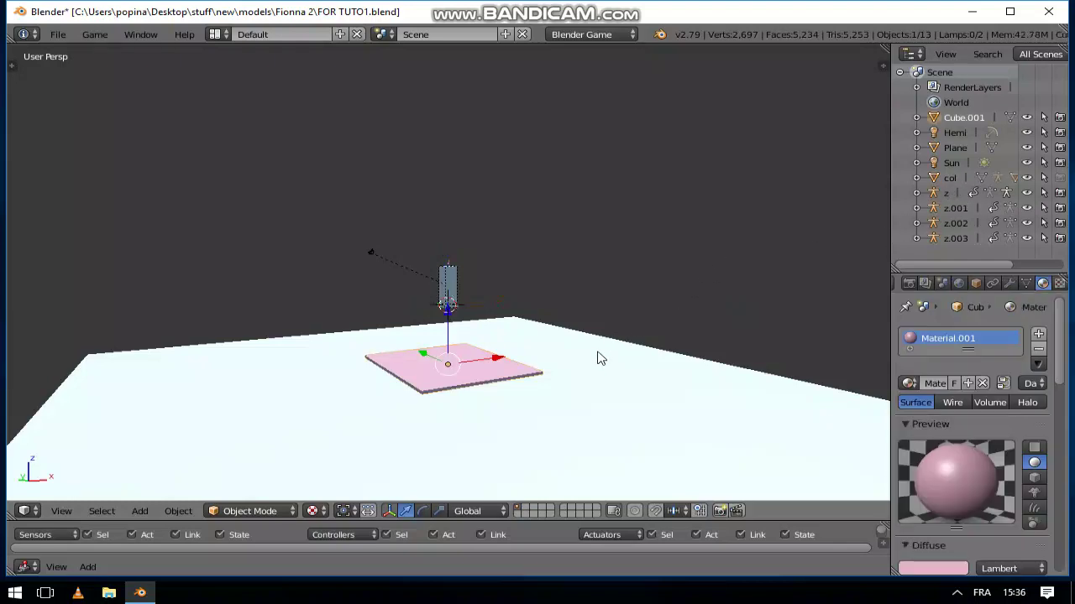
pyautogui.press('g')
pyautogui.press('z')
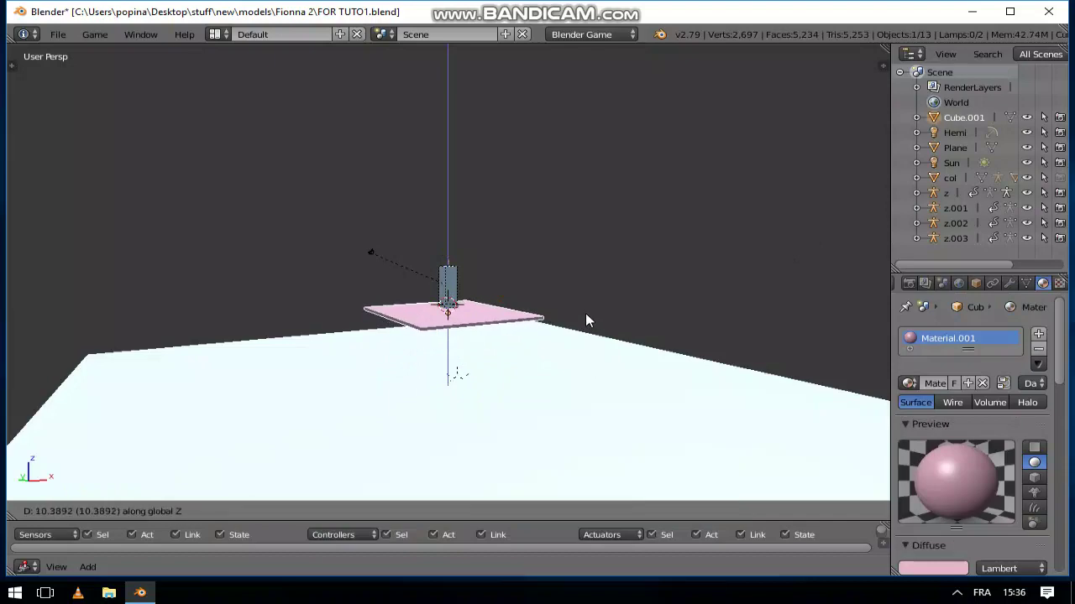
pyautogui.rightClick(585, 313)
pyautogui.keyDown('ctrl'); pyautogui.click(949, 178); pyautogui.keyUp('ctrl')
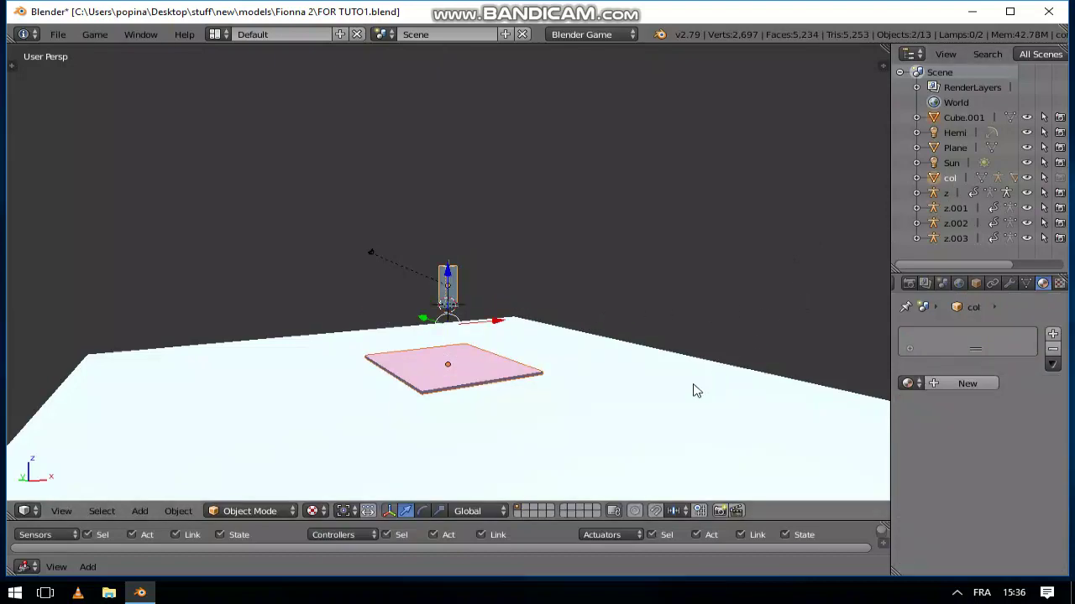
pyautogui.press('g')
pyautogui.press('z')
pyautogui.click(677, 285)
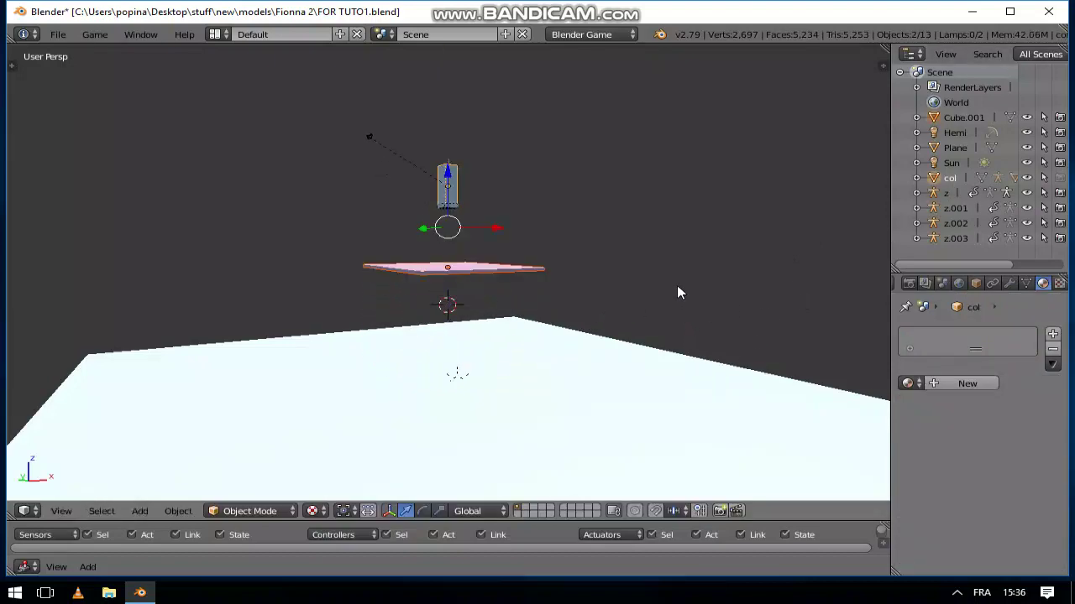
# Play-test from the camera view, walking with W and jumping with Spacebar
pyautogui.press('KP_0')
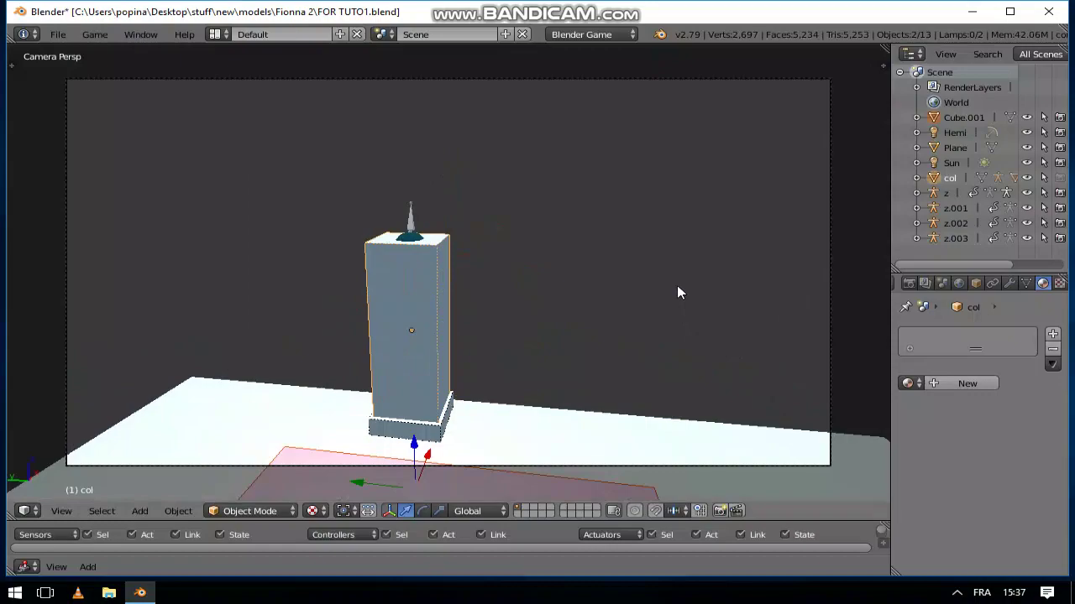
pyautogui.press('p')
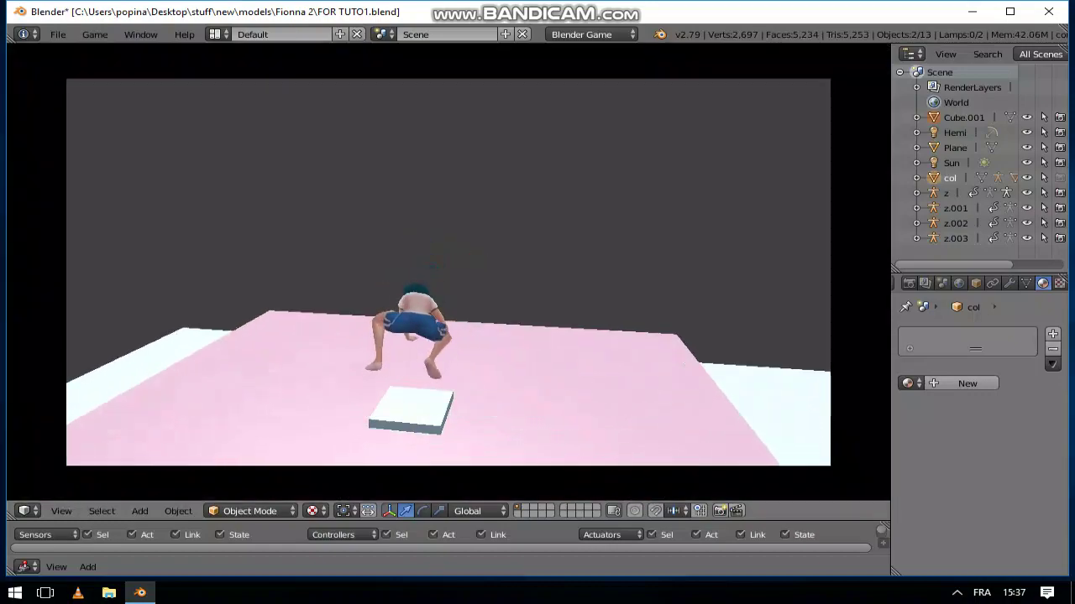
pyautogui.press('w')
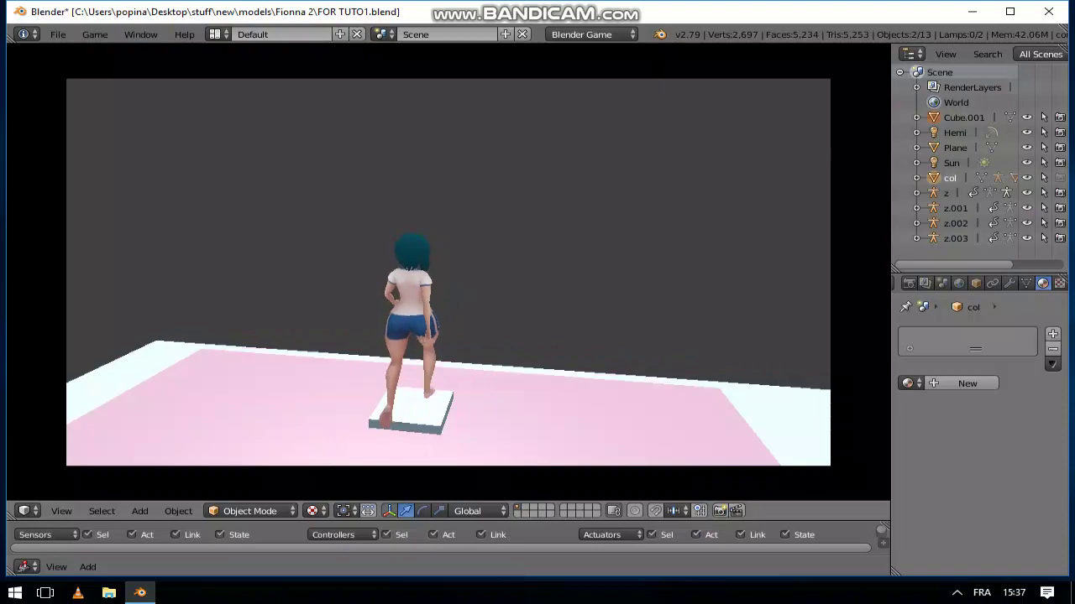
pyautogui.press('space')
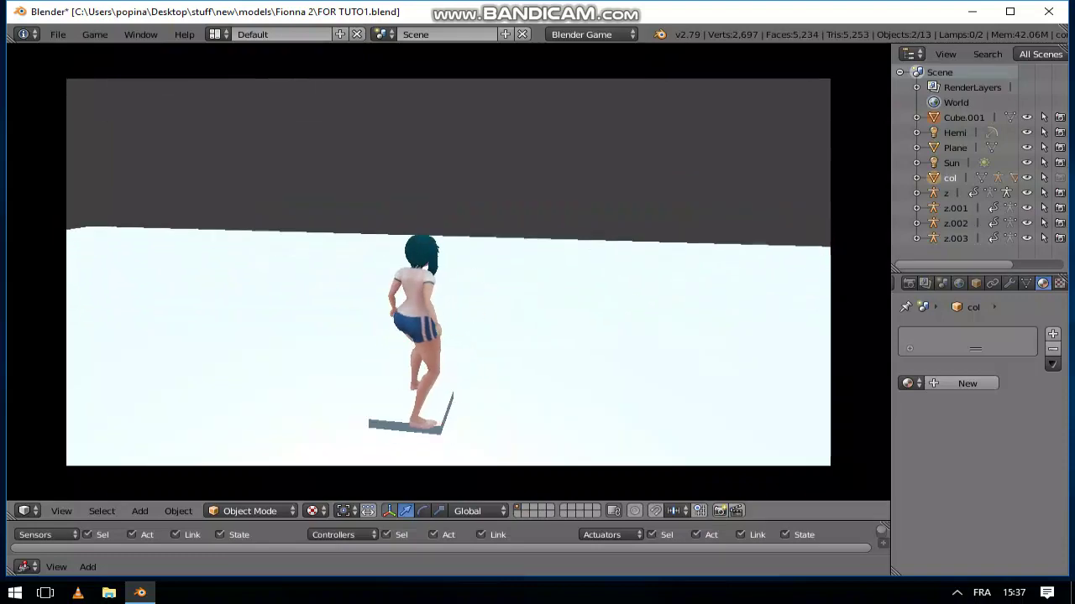
pyautogui.press('w')
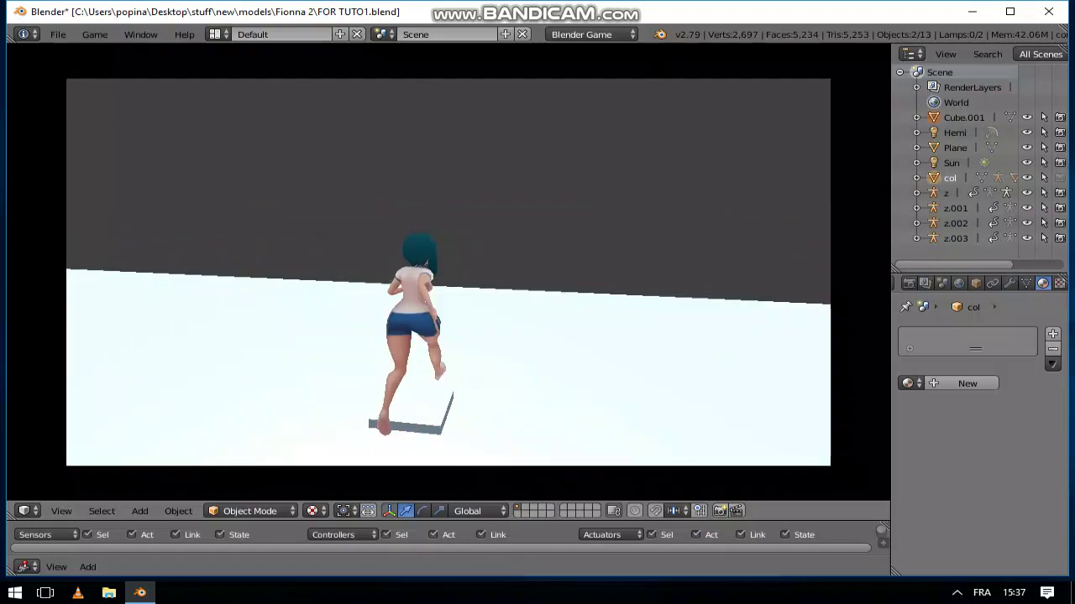
pyautogui.press('Escape')
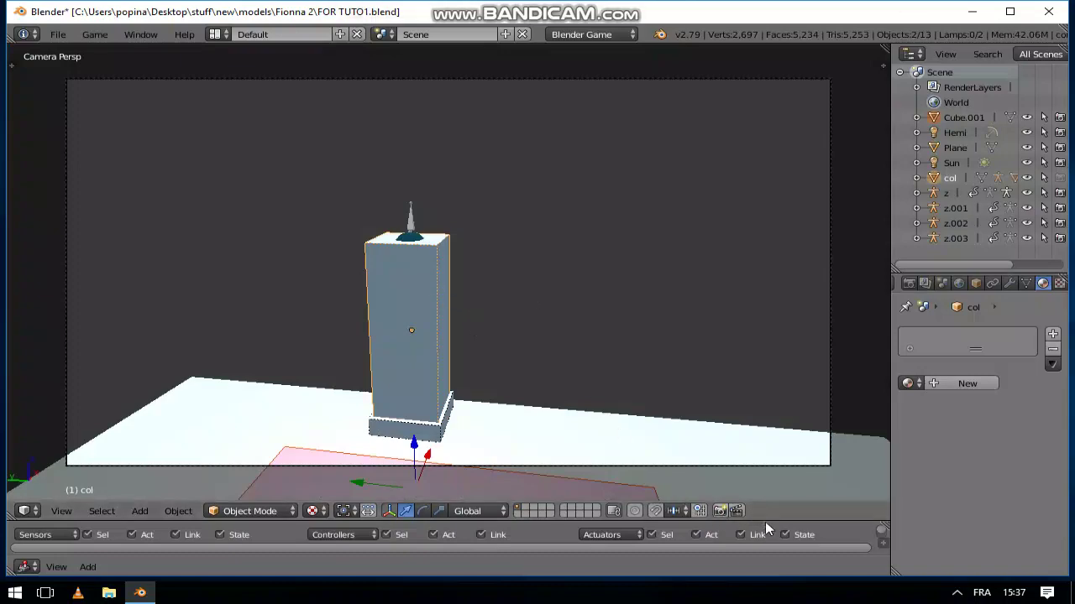
# Show col's Character physics (Jump Force 10, Fall Speed Max 55, Max Jumps 1) beside an enlarged logic editor
pyautogui.moveTo(765, 522); pyautogui.dragTo(747, 429)
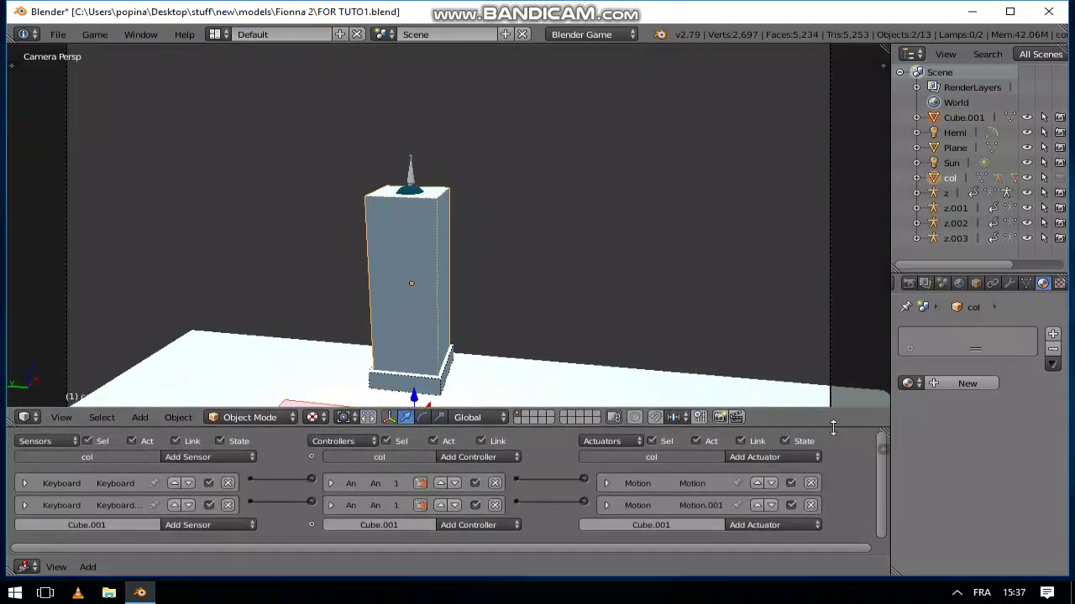
pyautogui.scroll(-1, 940, 289)
pyautogui.scroll(-3, 965, 285)
pyautogui.click(1002, 284)
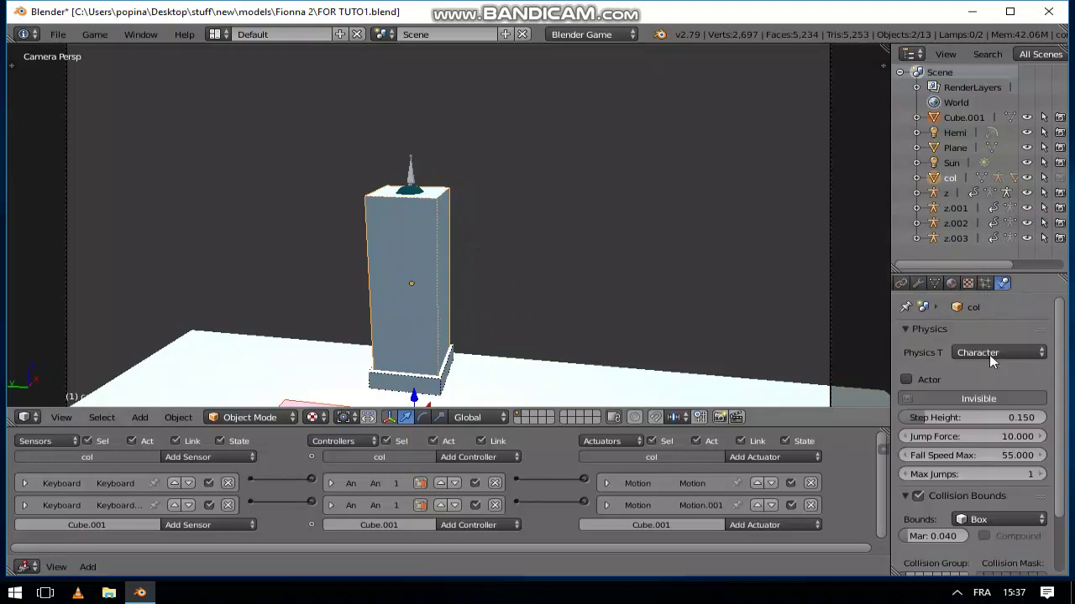
pyautogui.scroll(-2, 1011, 504)
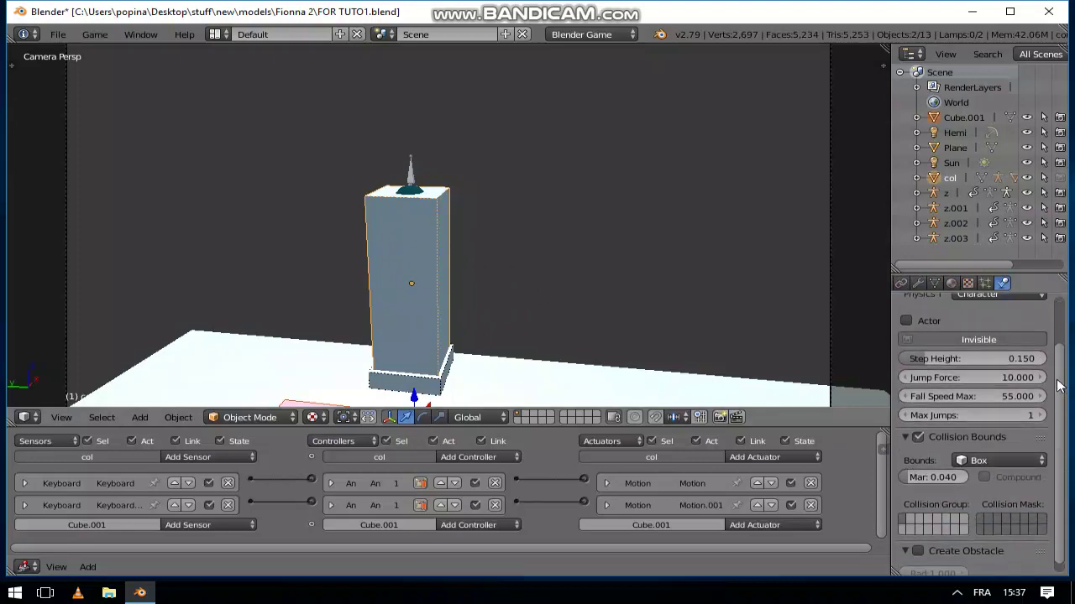
pyautogui.scroll(2, 1060, 464)
pyautogui.moveTo(798, 426); pyautogui.dragTo(789, 372)
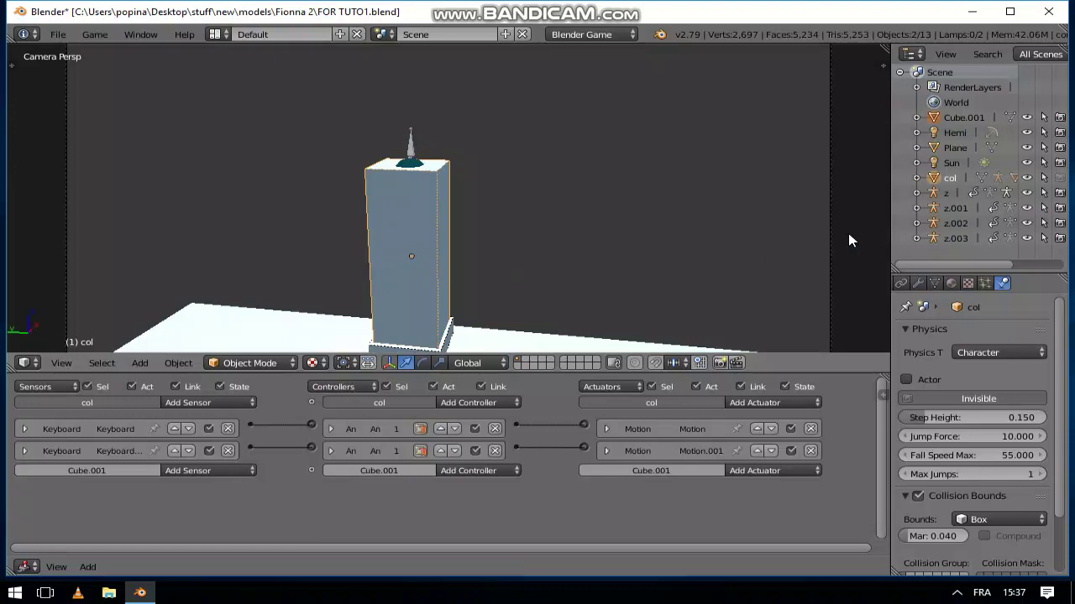
# Add a Keyboard sensor to col triggered by Spacebar
pyautogui.click(951, 178)
pyautogui.click(200, 403)
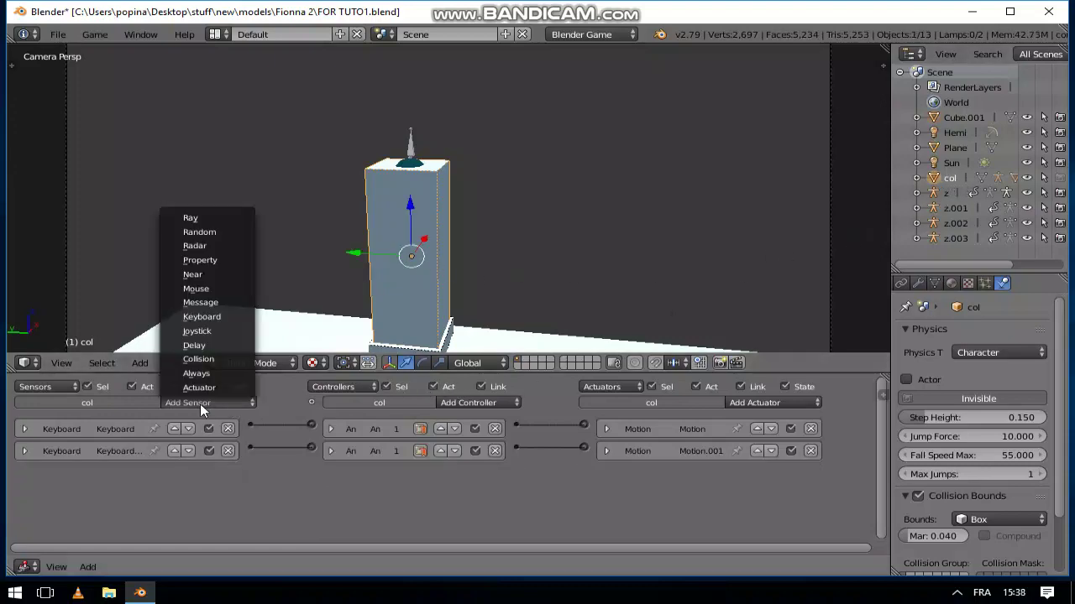
pyautogui.click(200, 316)
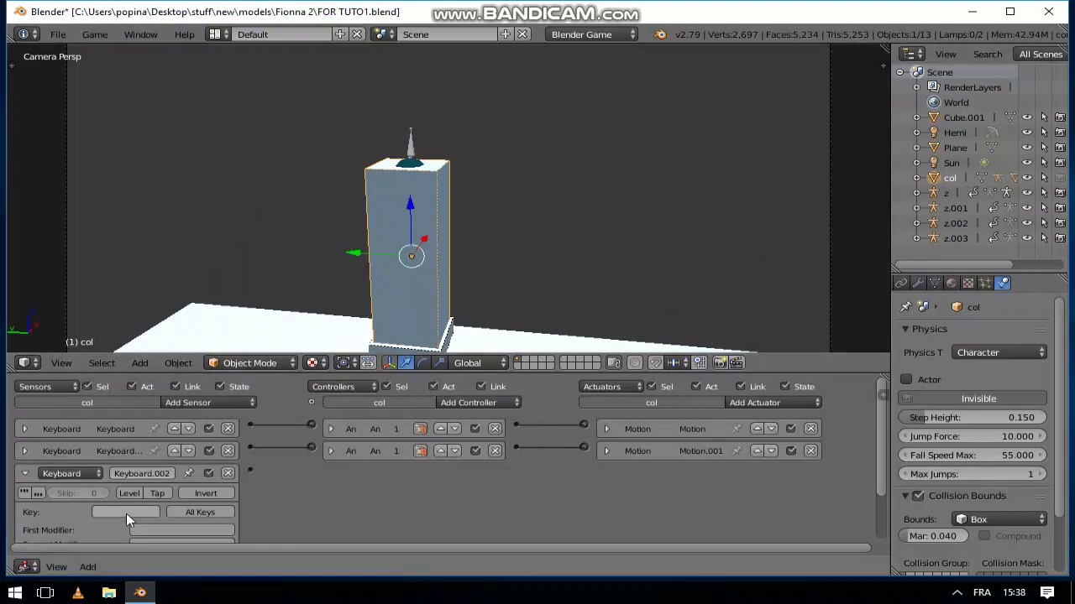
pyautogui.press('space')
# Add a Character Motion actuator (Motion.002) and wire the Spacebar sensor to it
pyautogui.click(769, 403)
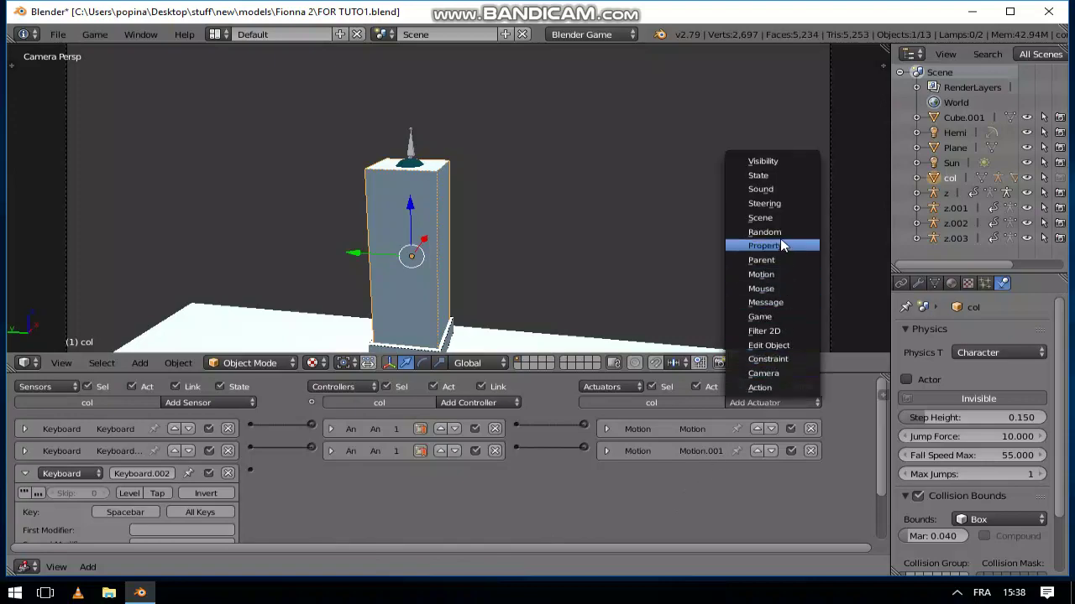
pyautogui.click(774, 274)
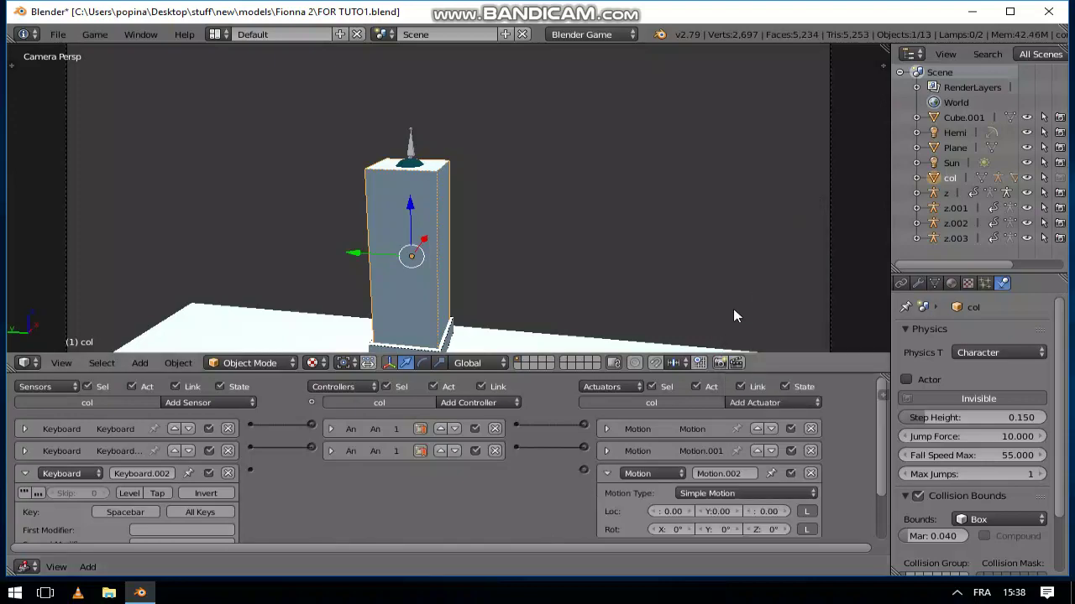
pyautogui.click(719, 493)
pyautogui.click(735, 449)
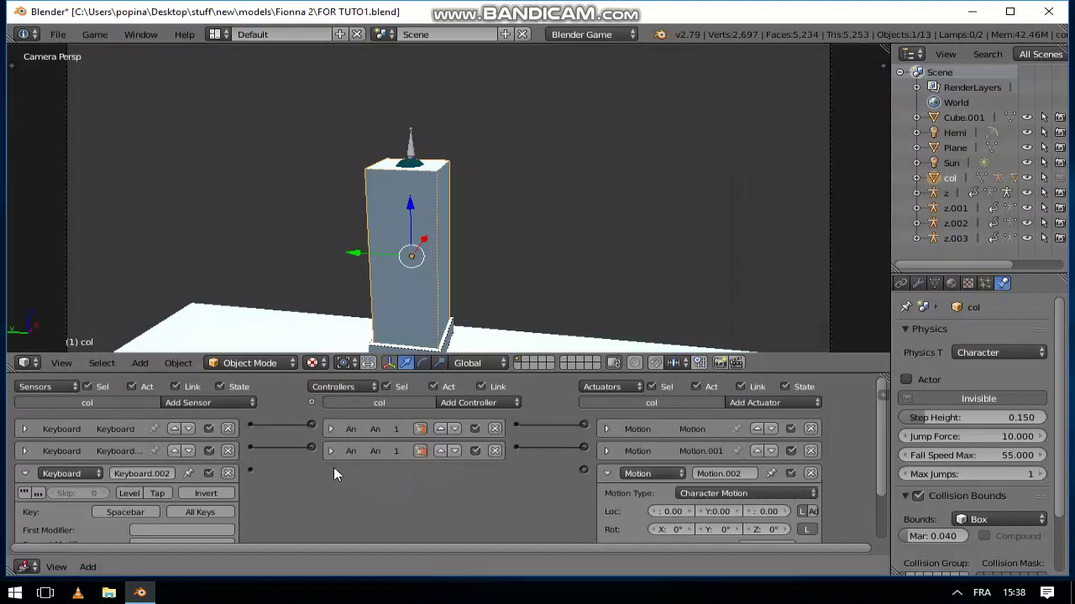
pyautogui.moveTo(251, 471); pyautogui.dragTo(585, 470)
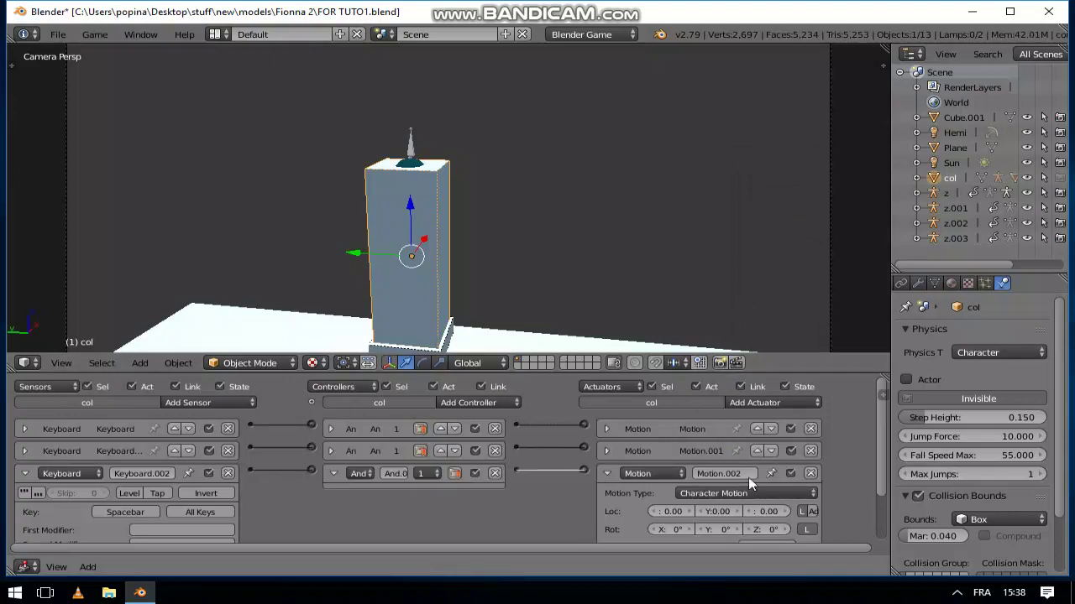
pyautogui.scroll(-2, 874, 459)
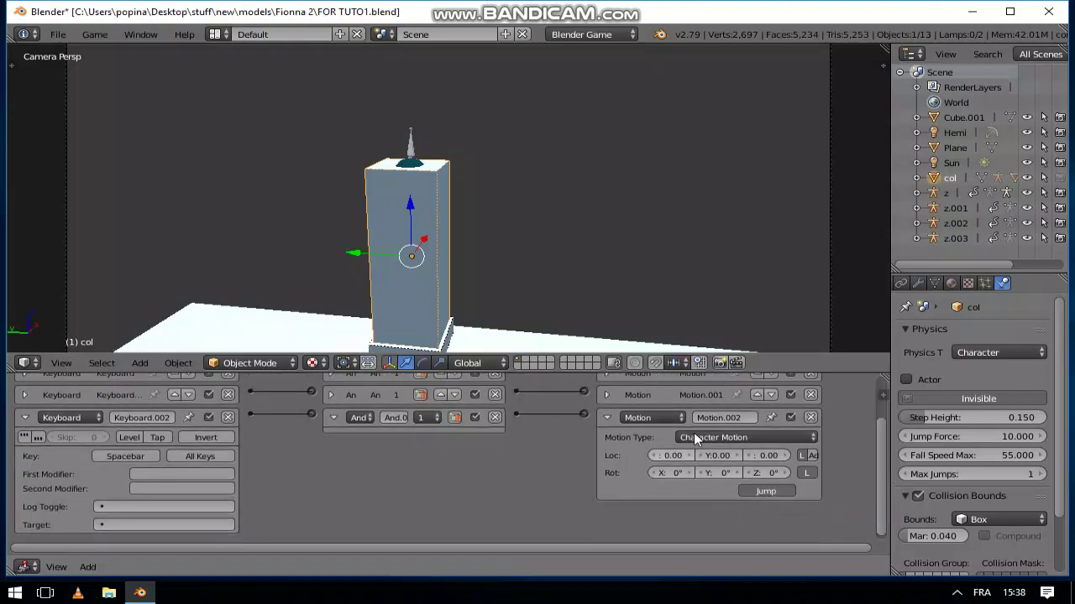
pyautogui.press('p')
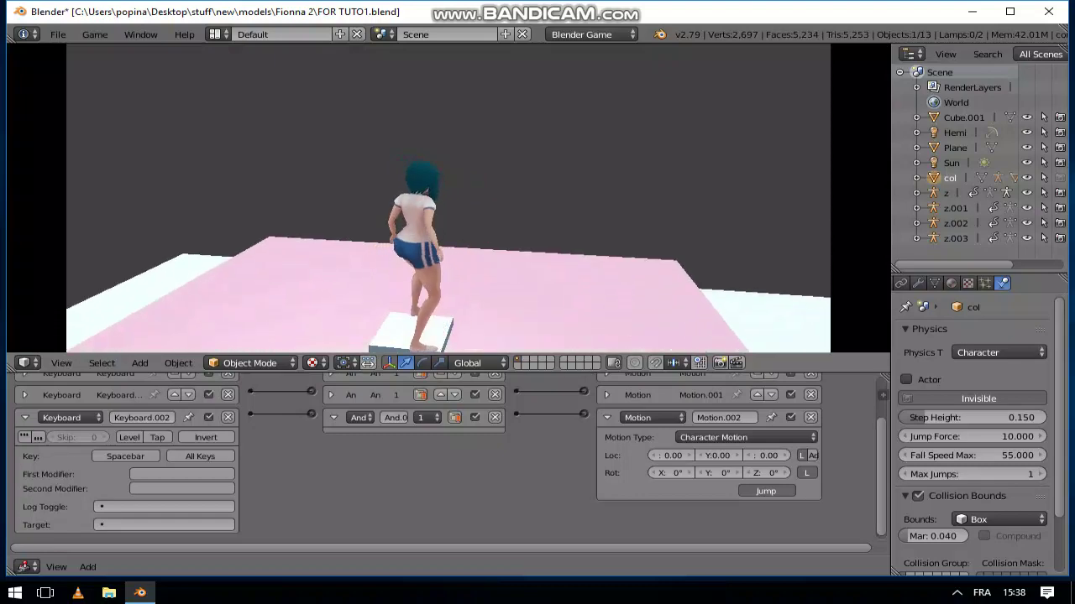
pyautogui.press('space')
pyautogui.press('w')
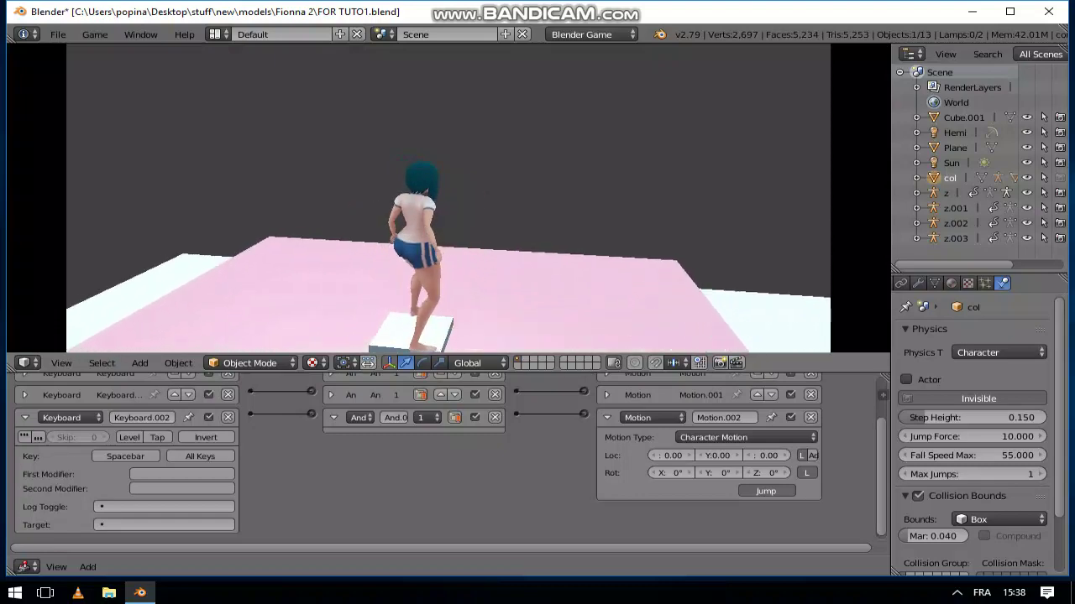
pyautogui.press('space')
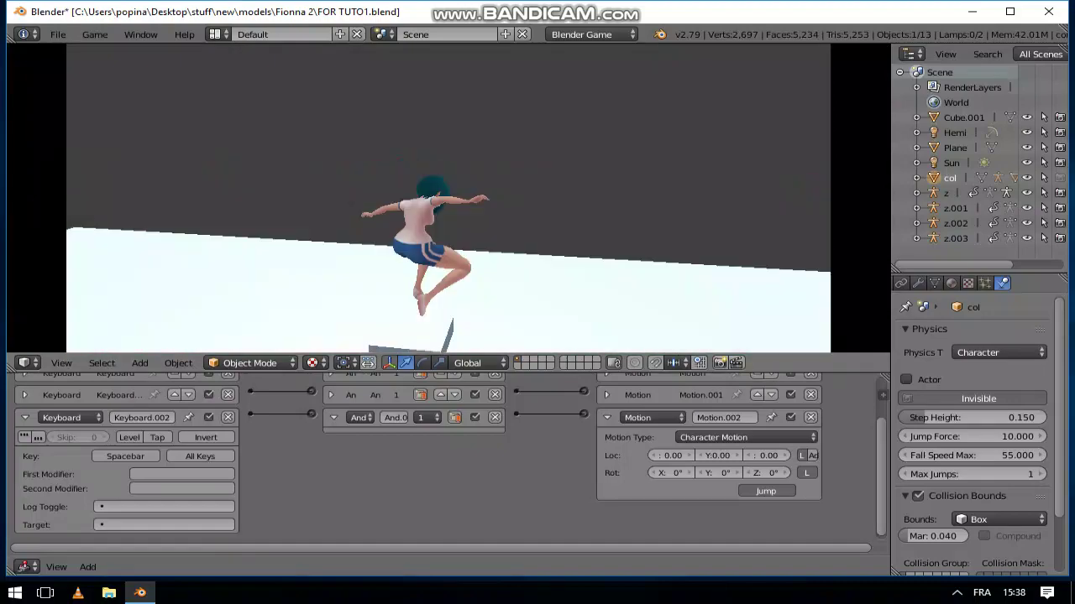
pyautogui.press('Escape')
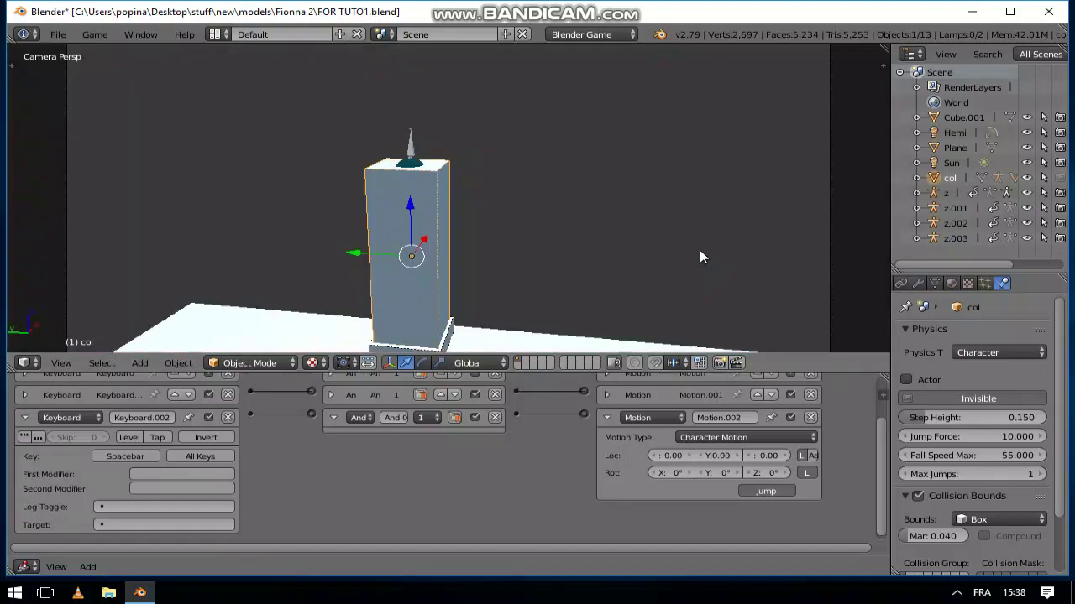
pyautogui.press('p')
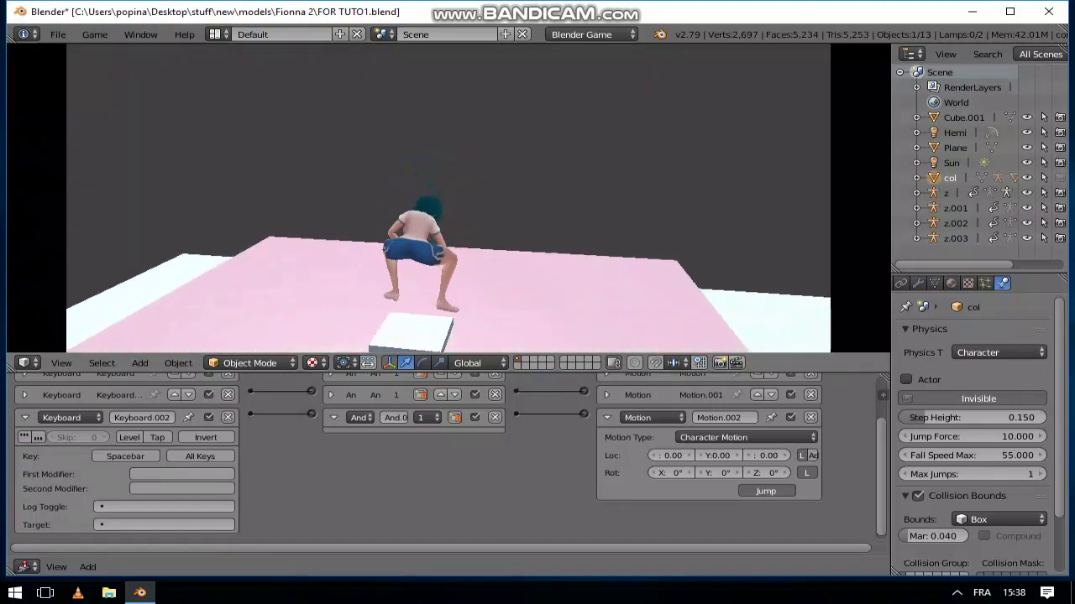
pyautogui.press('Escape')
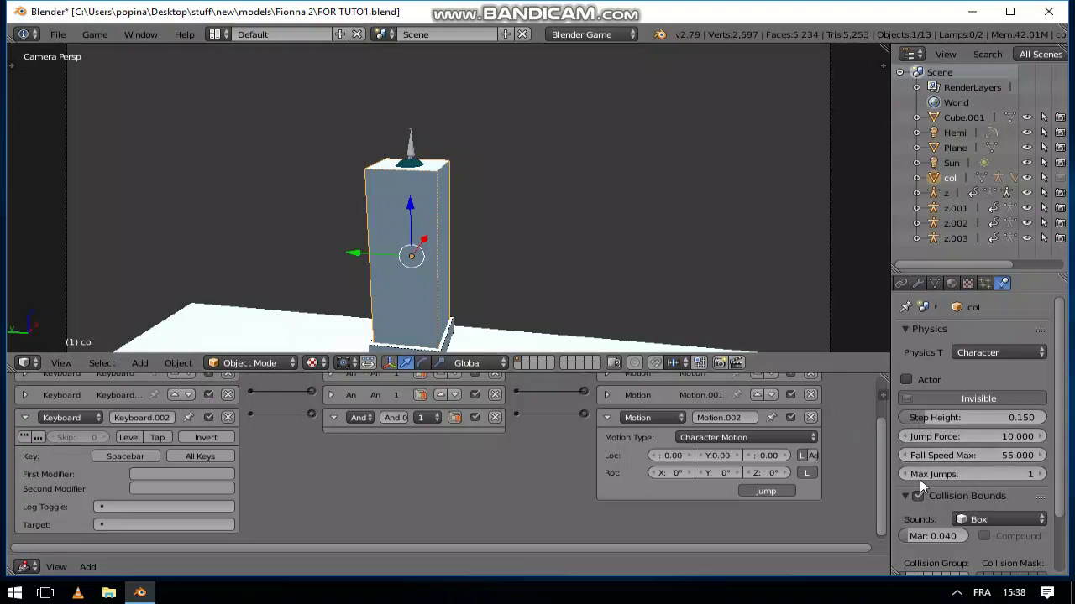
# Give col Step Height 0.468, Fall Speed Max 58.7 and Jump Force 20, then shrink the logic area
pyautogui.moveTo(919, 420); pyautogui.dragTo(971, 416)
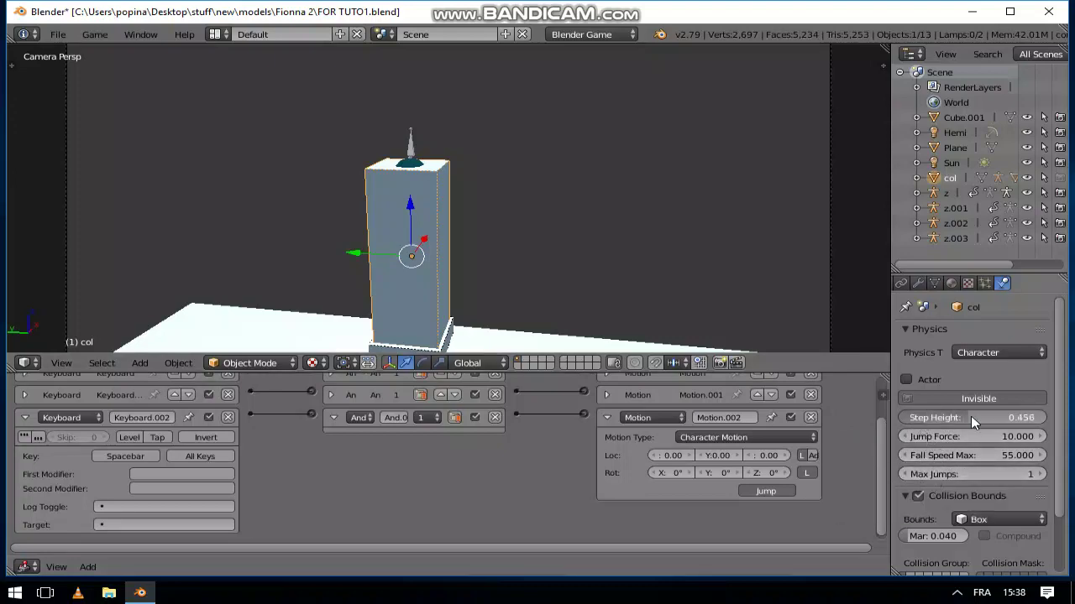
pyautogui.moveTo(929, 457); pyautogui.dragTo(921, 455)
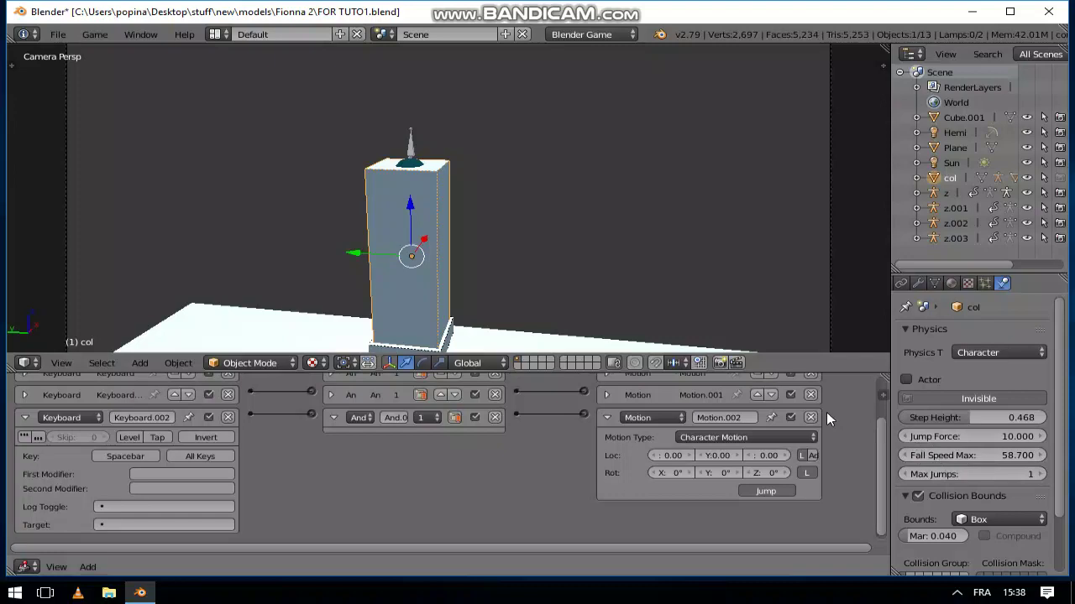
pyautogui.click(934, 438)
pyautogui.write('20')
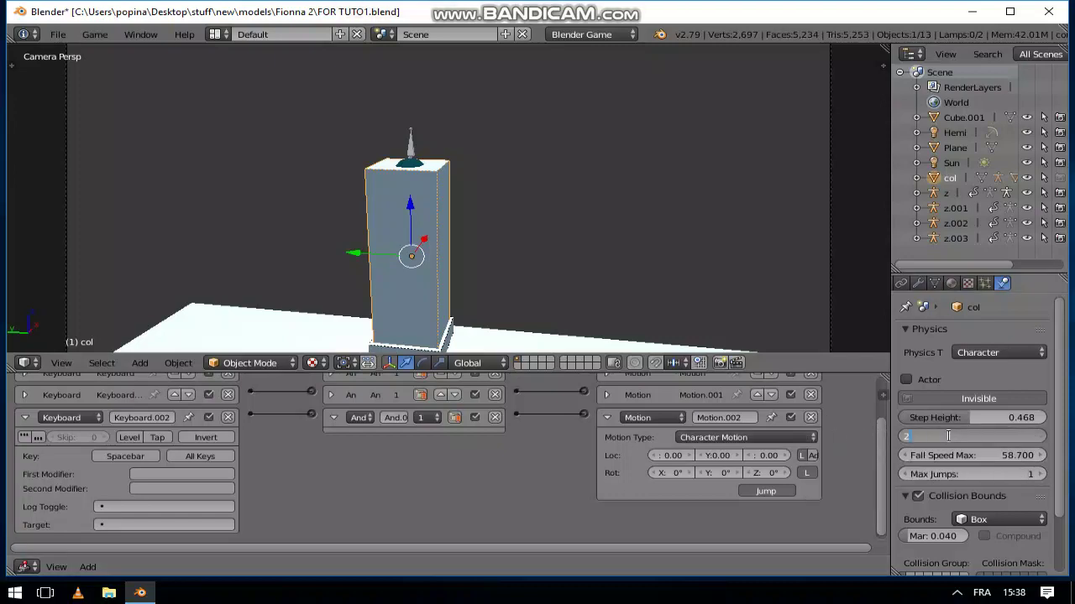
pyautogui.press('Return')
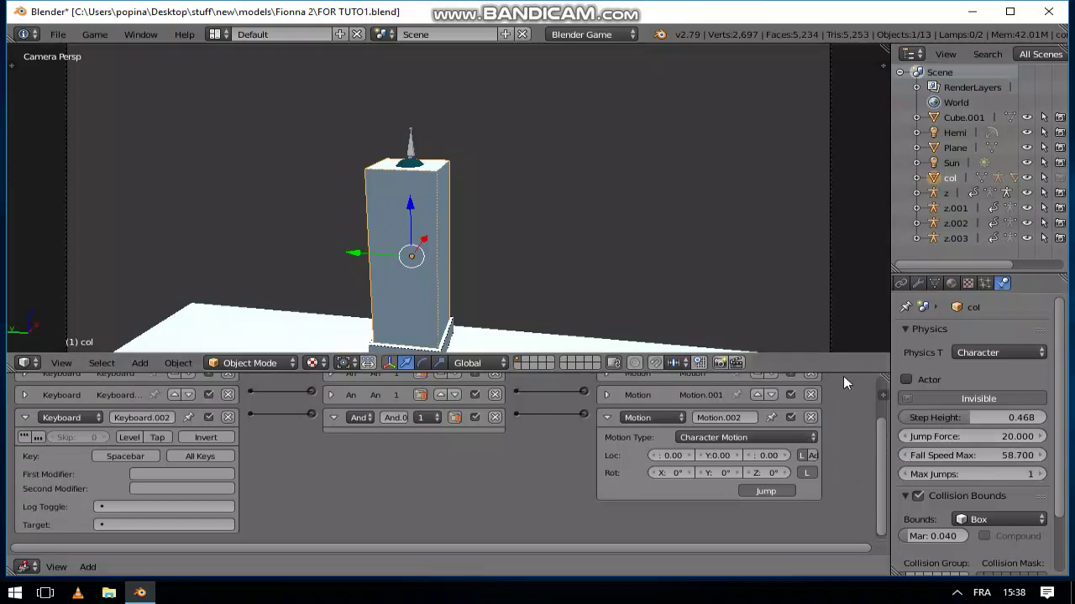
pyautogui.moveTo(841, 374); pyautogui.dragTo(830, 513)
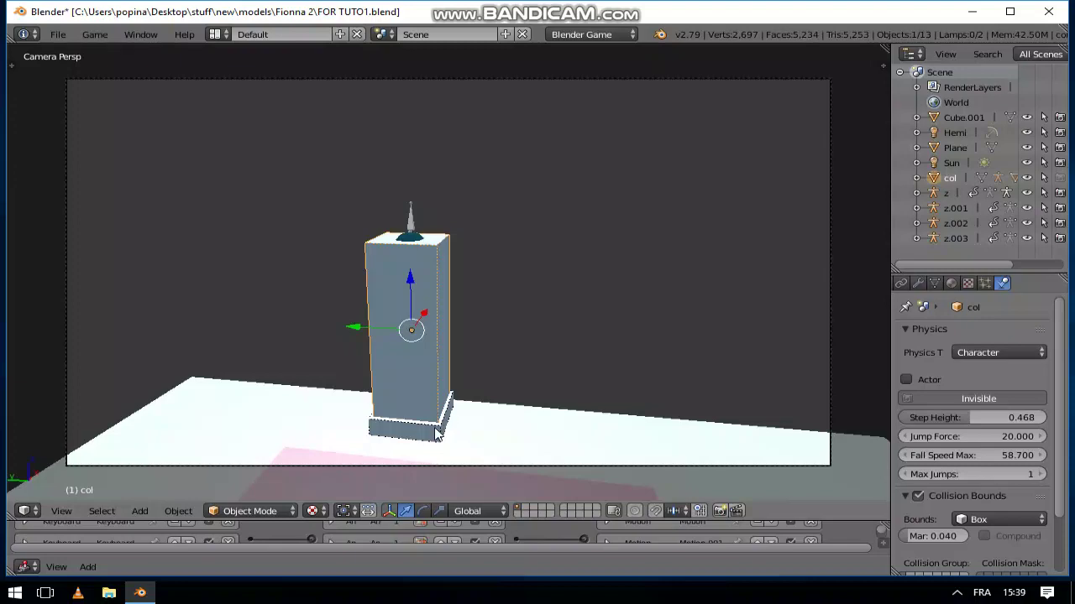
# Select the base Cube to show its Sensor physics with Box bounds and margin 0.040
pyautogui.rightClick(436, 432)
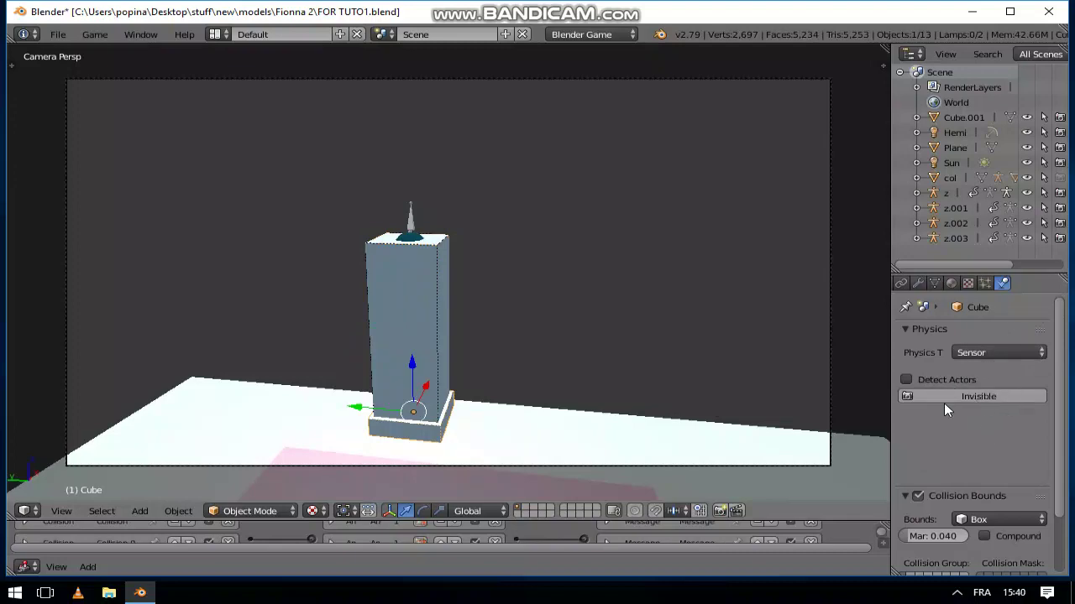
pyautogui.hotkey('ctrl', 'z')
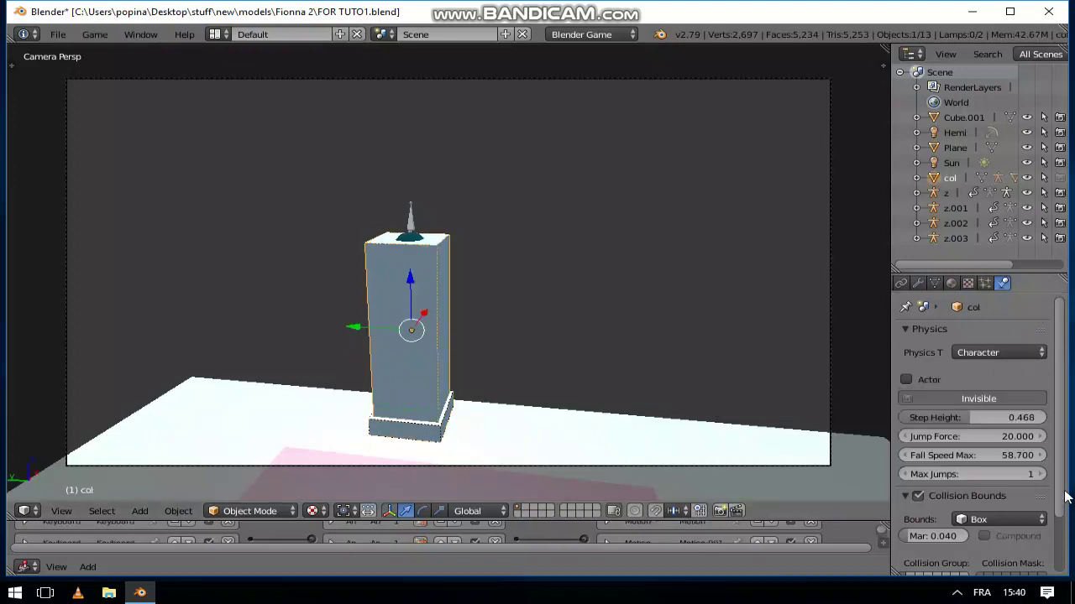
pyautogui.scroll(-2, 1063, 475)
pyautogui.scroll(2, 1063, 475)
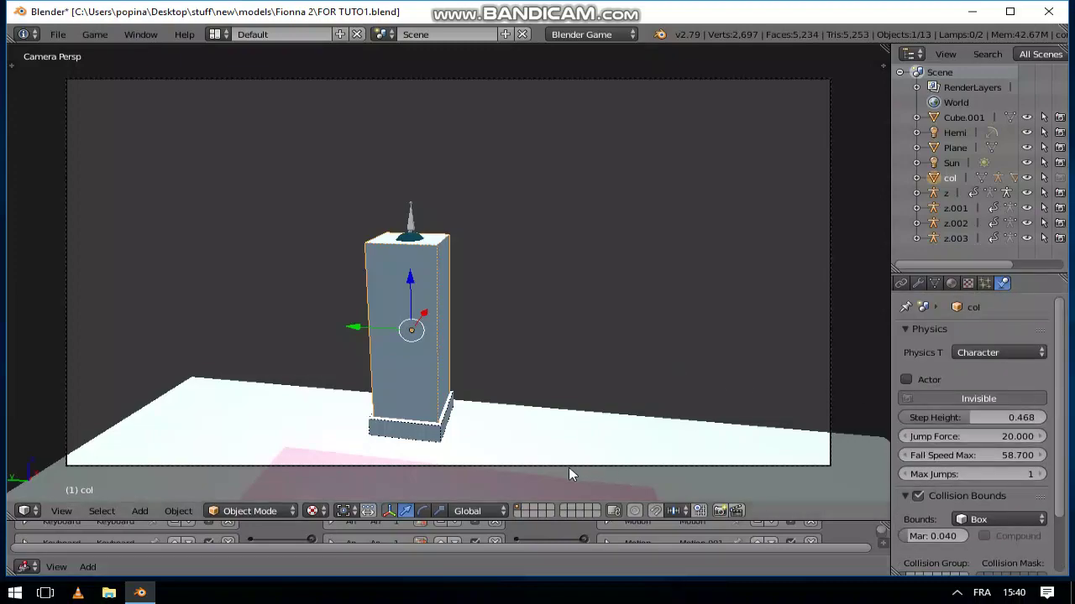
pyautogui.rightClick(436, 431)
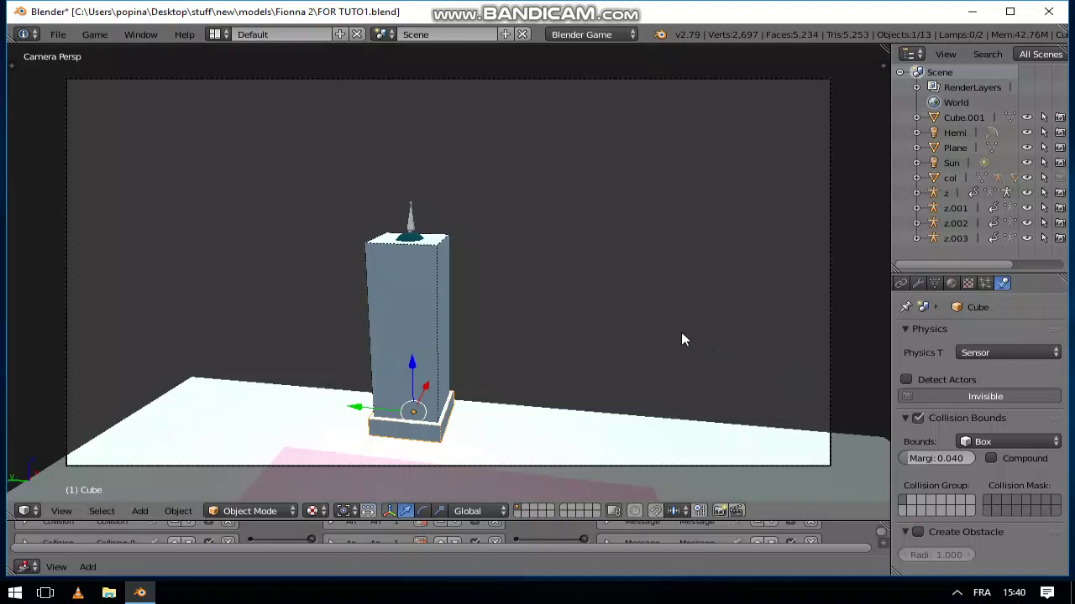
pyautogui.press('p')
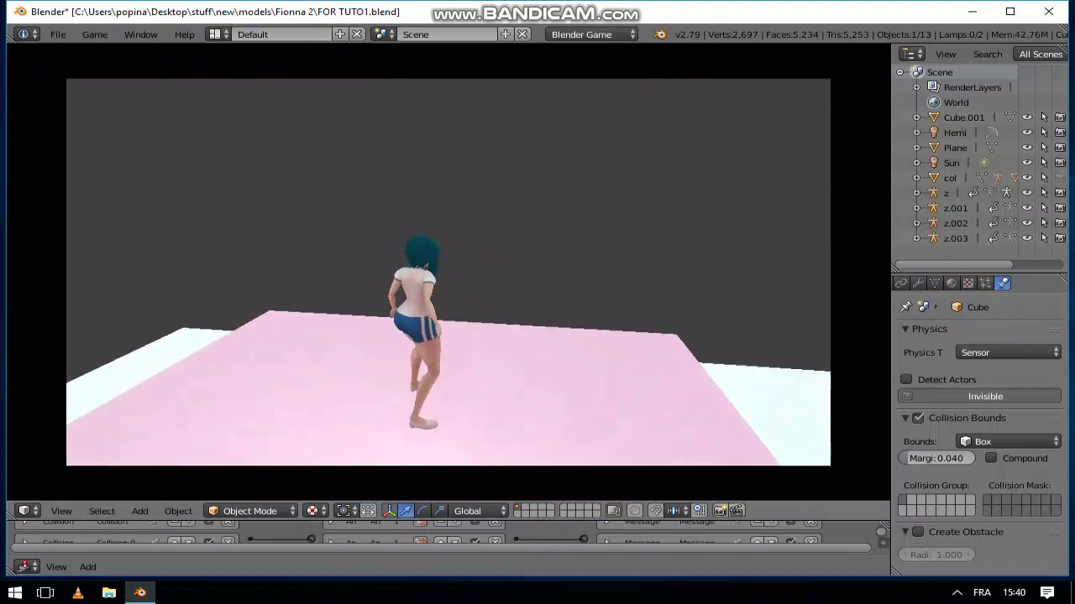
pyautogui.press('space')
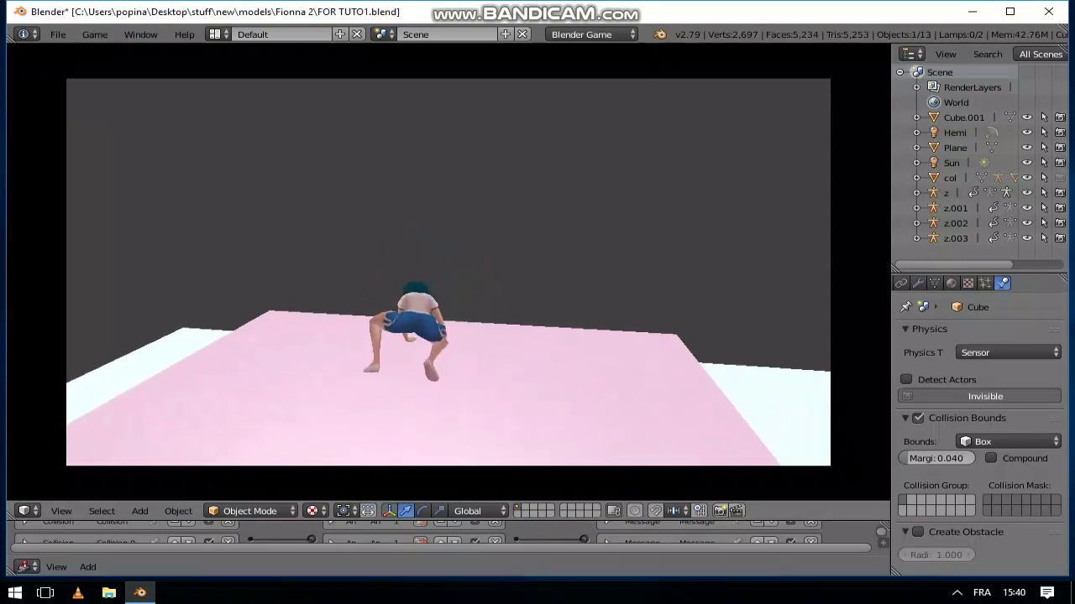
pyautogui.press('w')
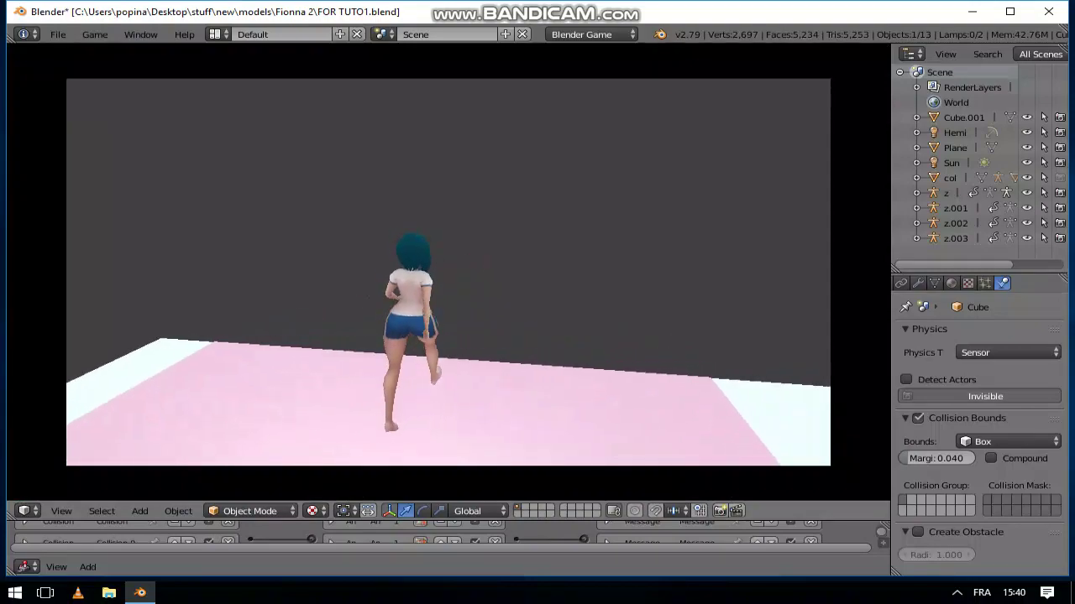
pyautogui.press('space')
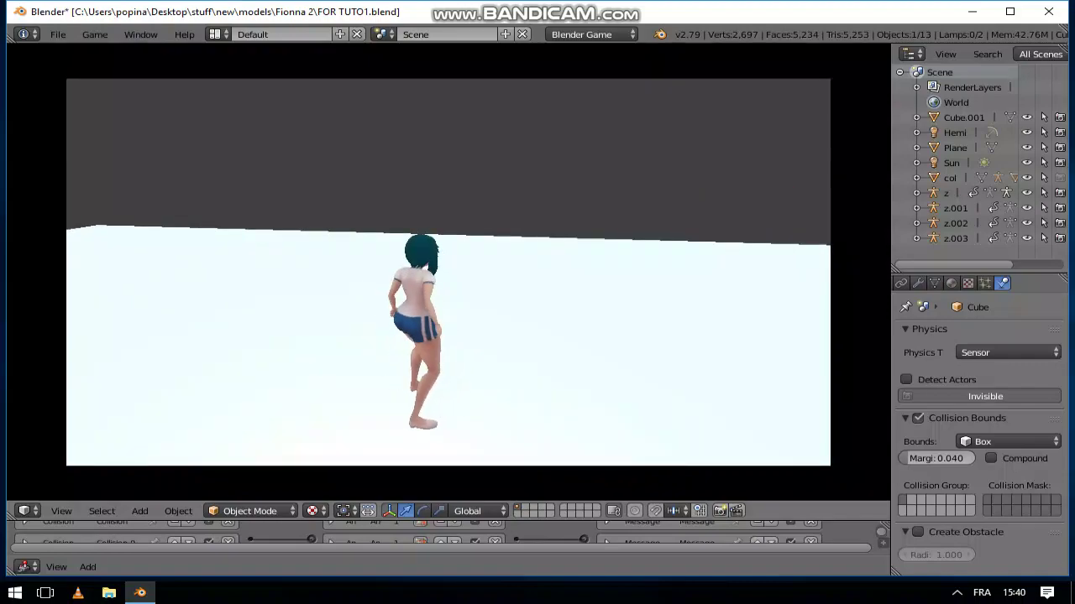
pyautogui.press('Escape')
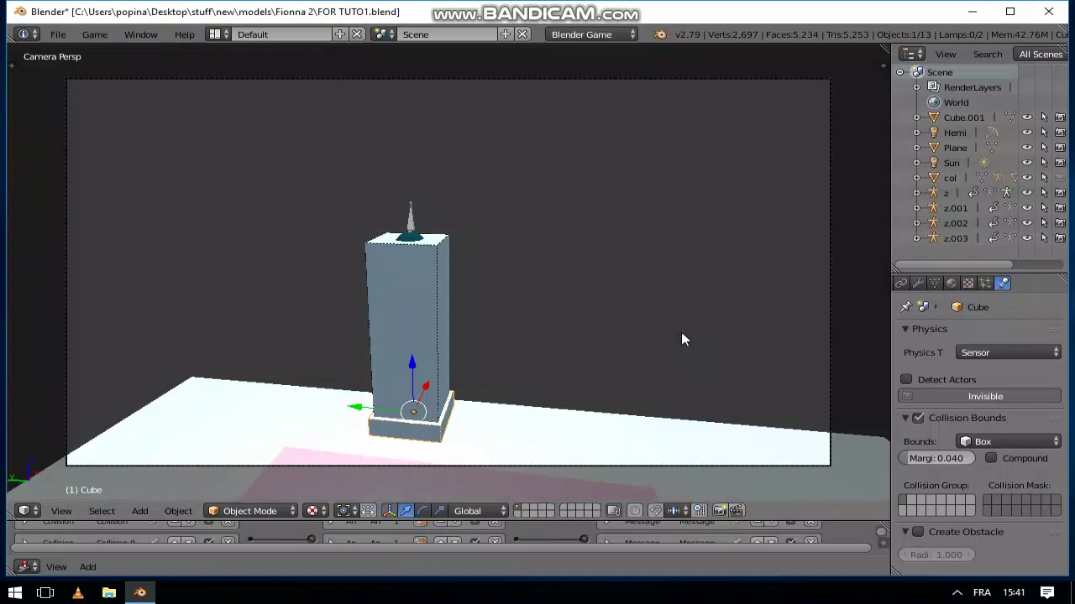
# Make col active again to show its Character settings (Jump Force 20, Step Height 0.468)
pyautogui.press('[')
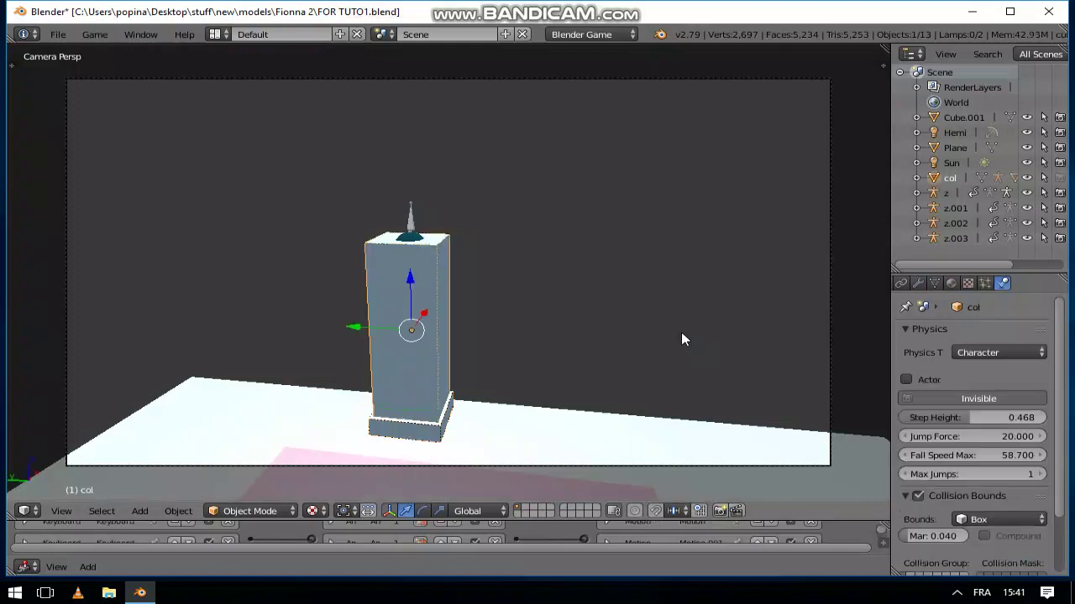